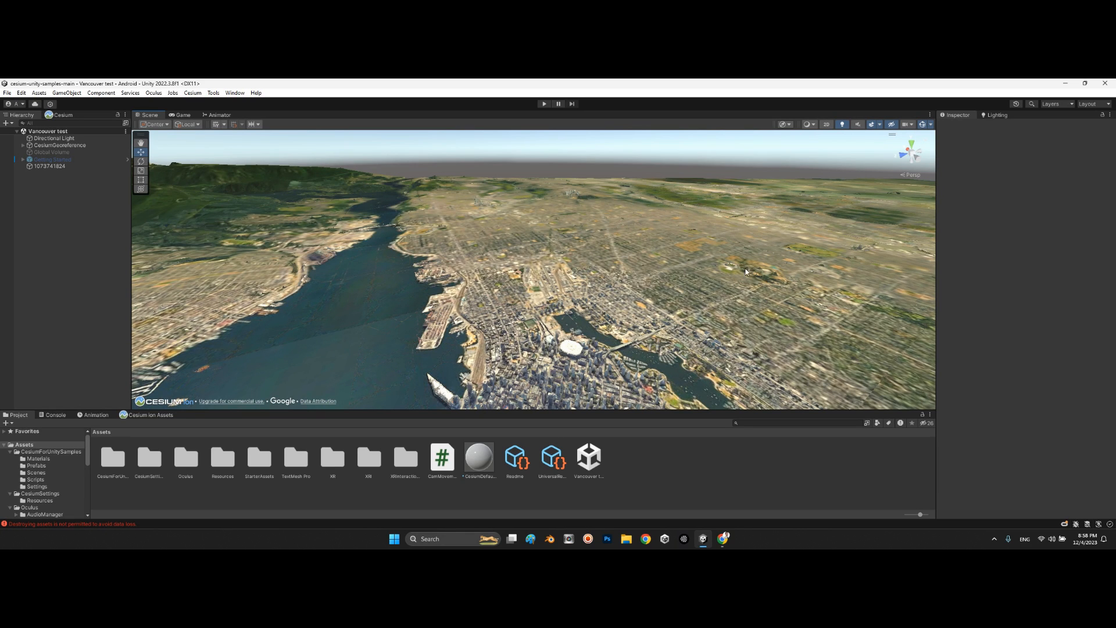
Create a new scene from the Basic (Built-in) template
right_drag(703, 227, 656, 229)
key(w)
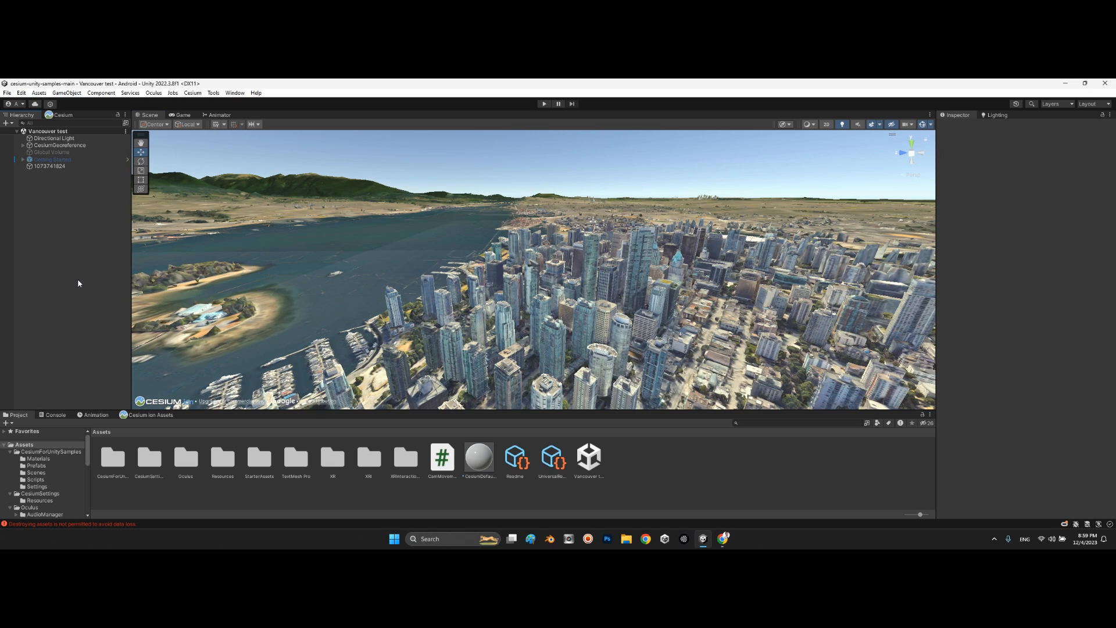
click(7, 92)
click(24, 104)
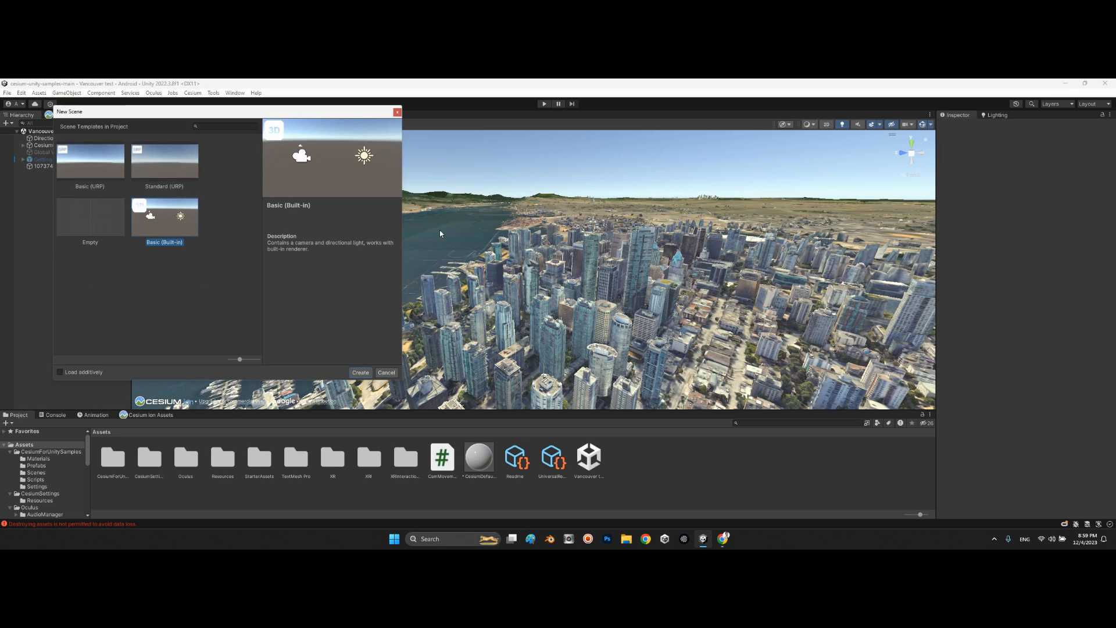
click(360, 373)
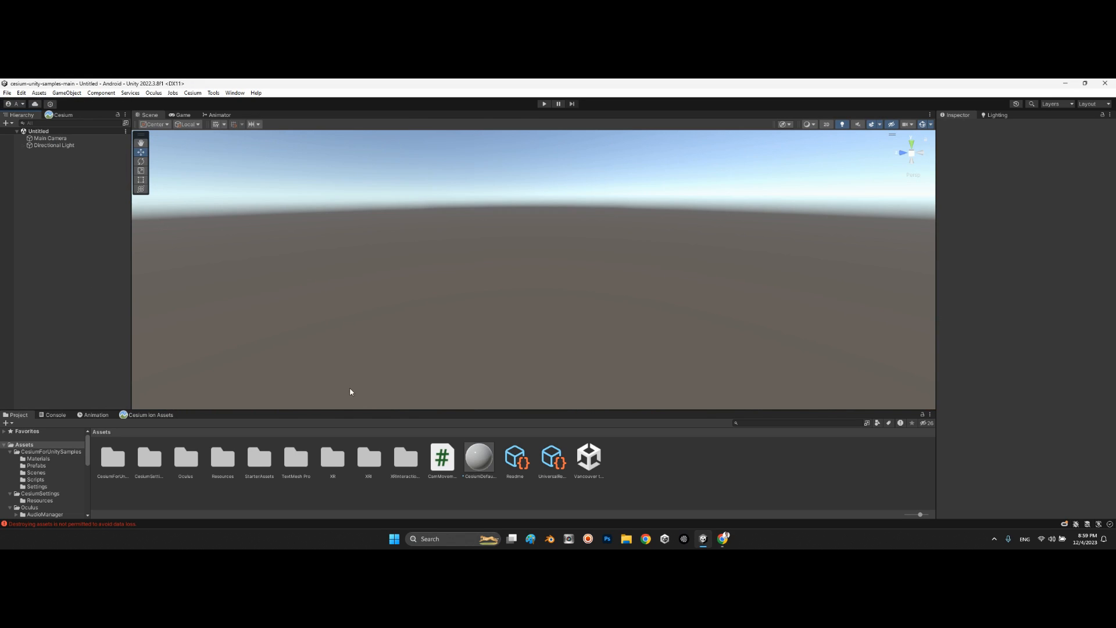
Clear the Console messages and return to the project's asset browser
click(55, 415)
click(10, 422)
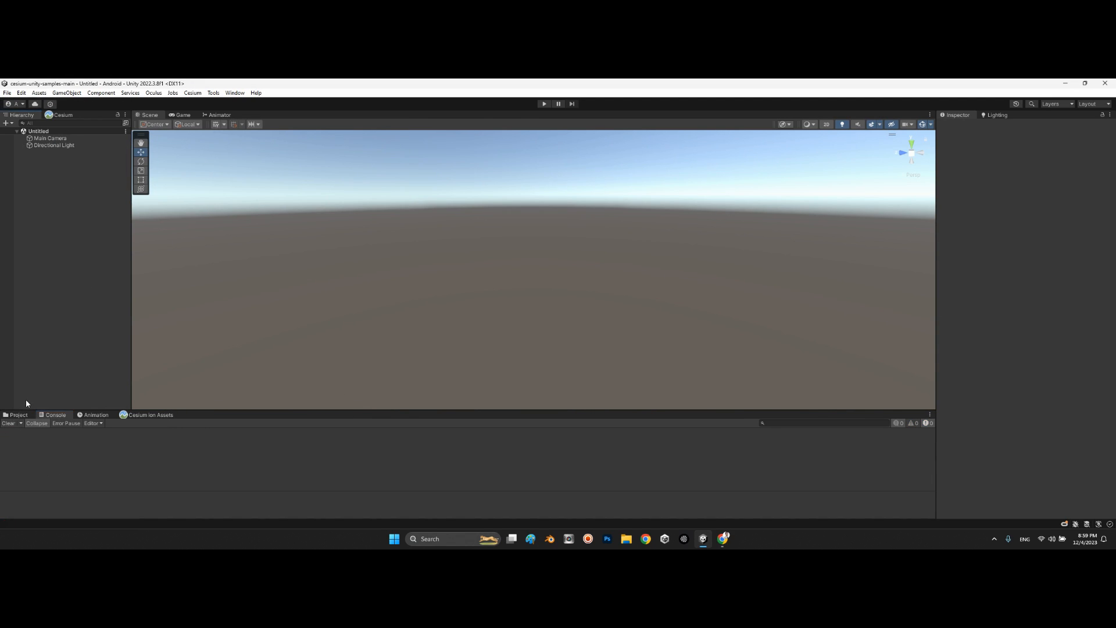
click(18, 414)
Switch to Chrome and review the cesium-unity-samples README on GitHub, including the Get Started instructions and level descriptions
click(723, 538)
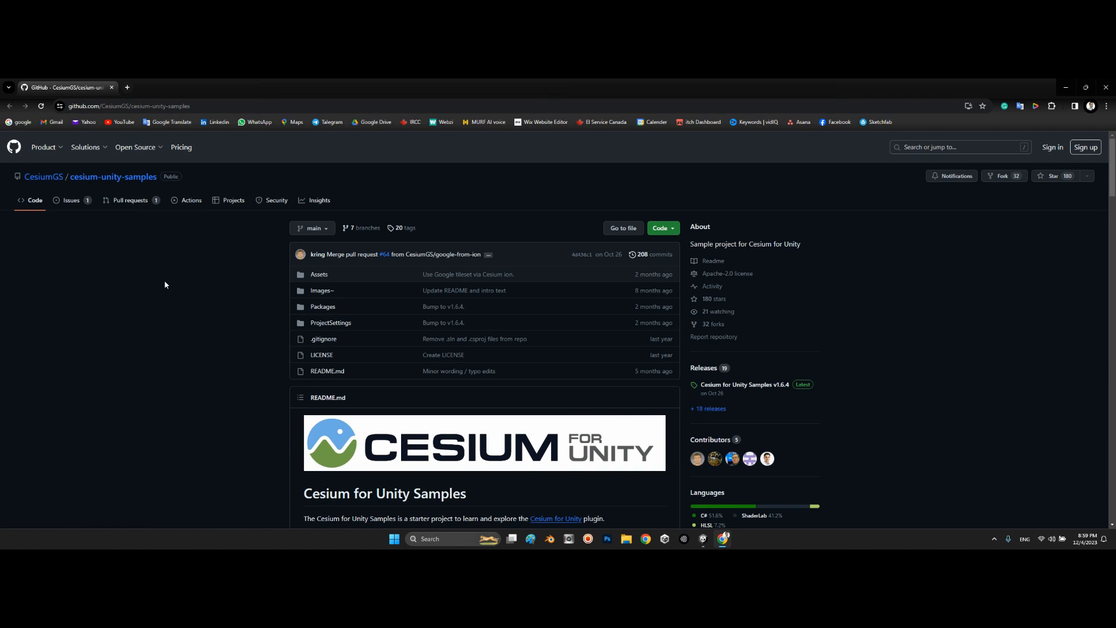
scroll(436, 324, down, 5)
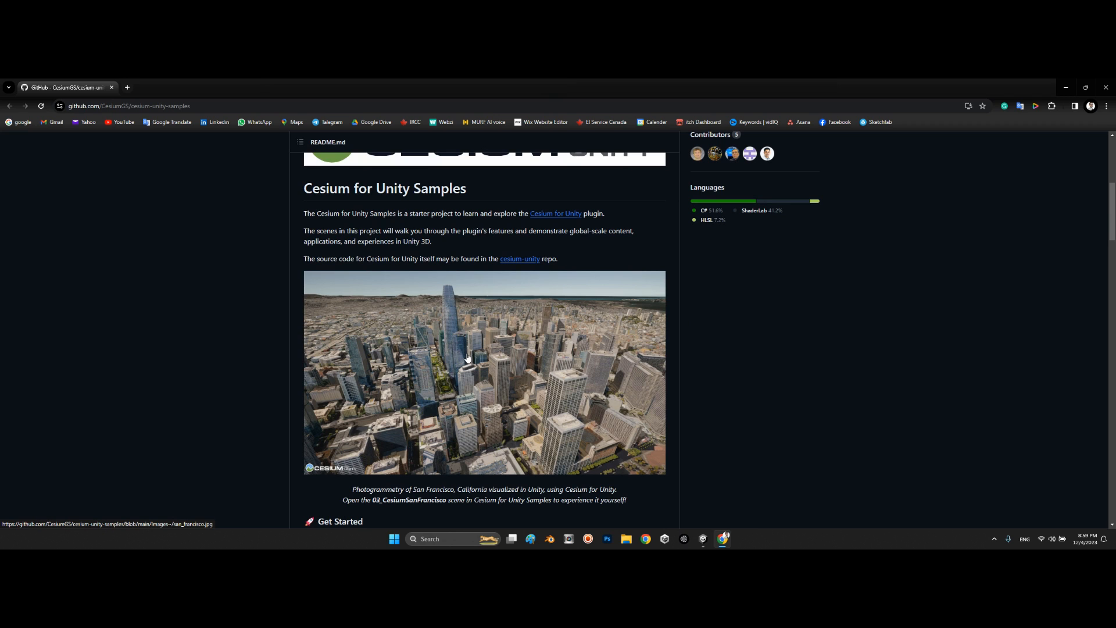
scroll(675, 305, down, 3)
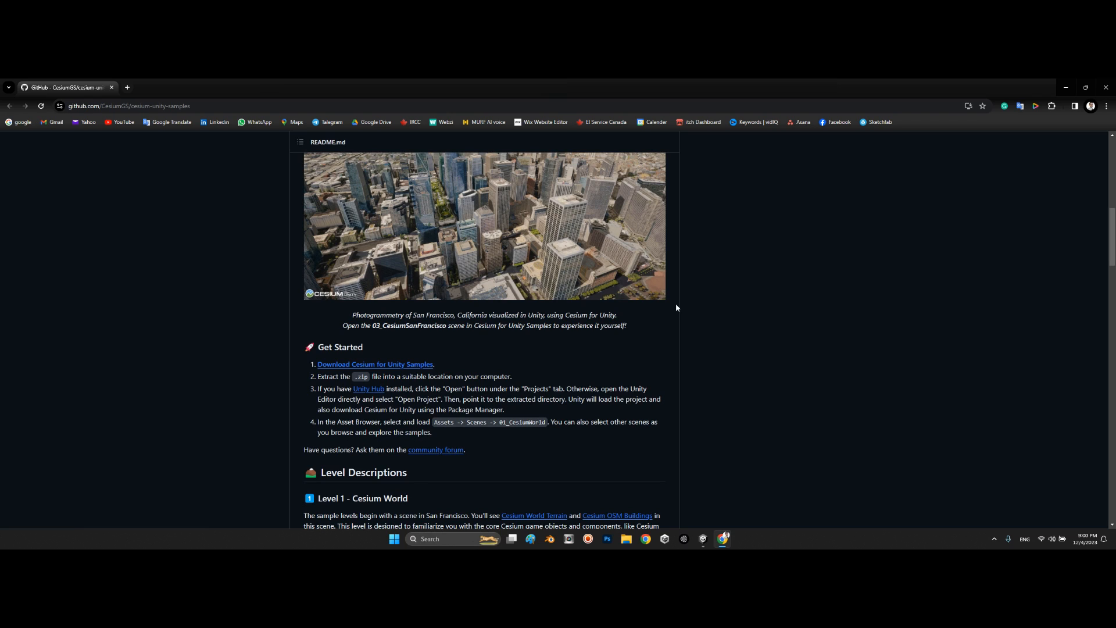
scroll(677, 304, down, 5)
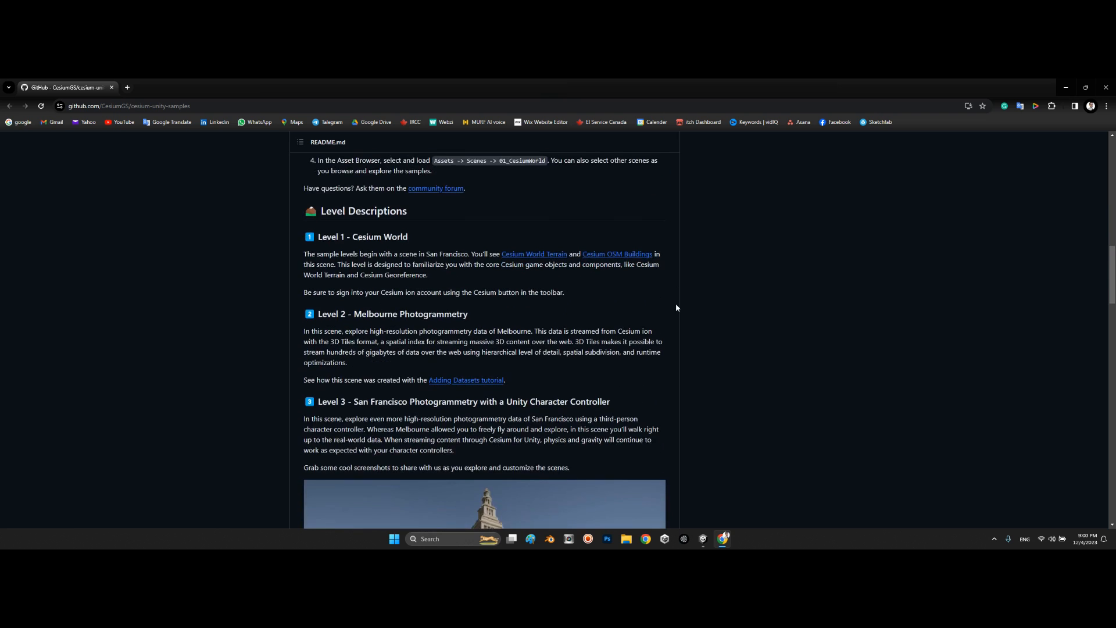
scroll(676, 307, down, 4)
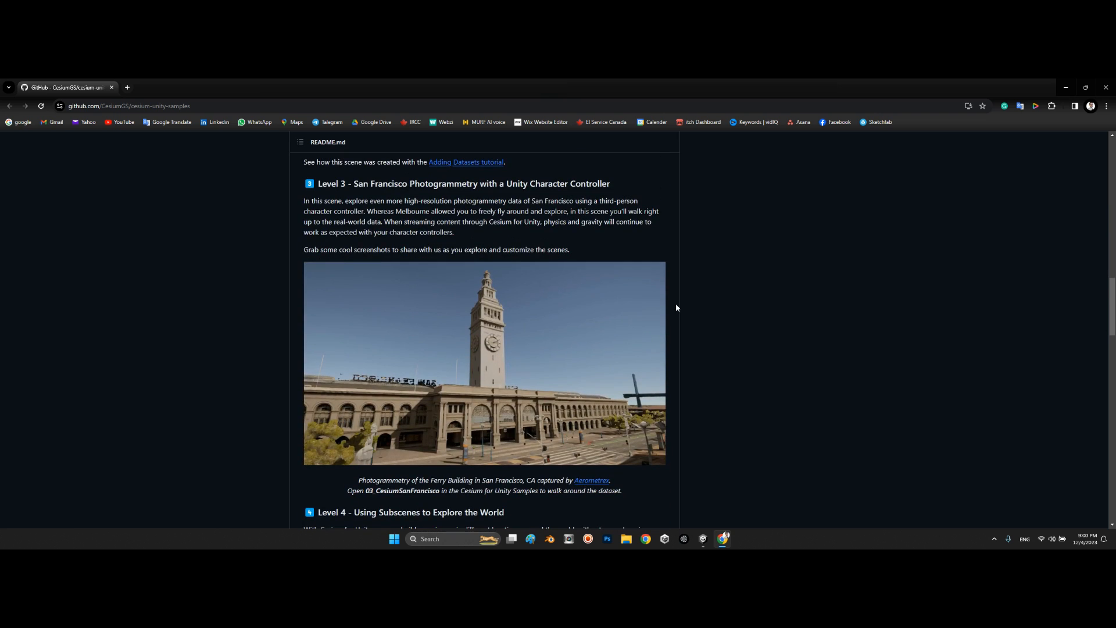
scroll(676, 308, down, 2)
scroll(676, 308, down, 3)
scroll(676, 307, down, 4)
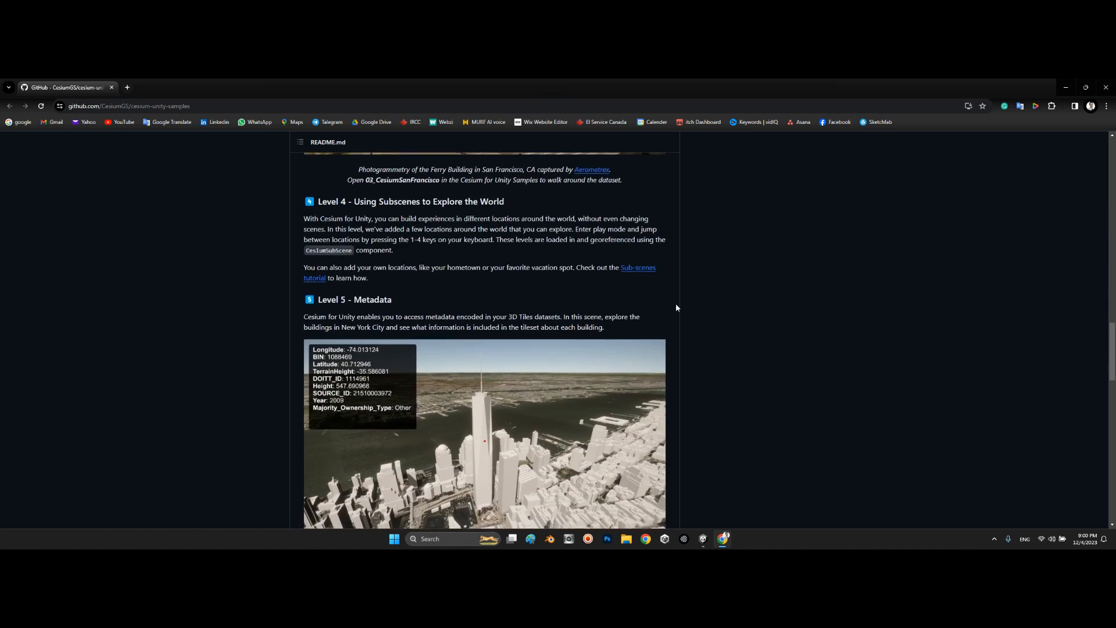
scroll(676, 308, up, 15)
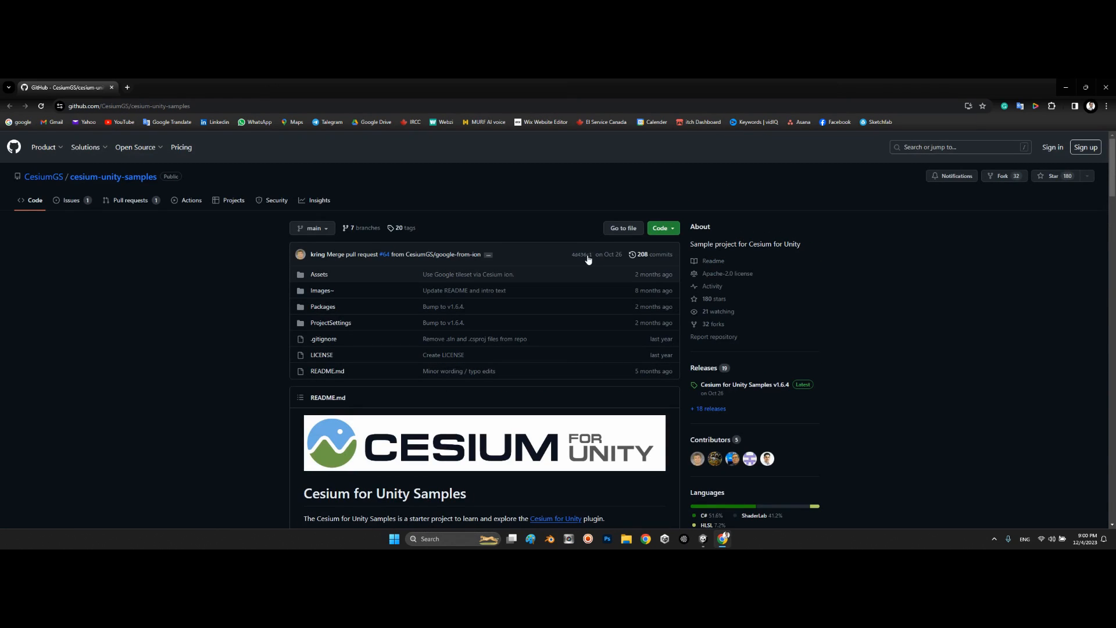
Look at the cesium-unity-samples repository's code download options, including the ZIP download
click(663, 228)
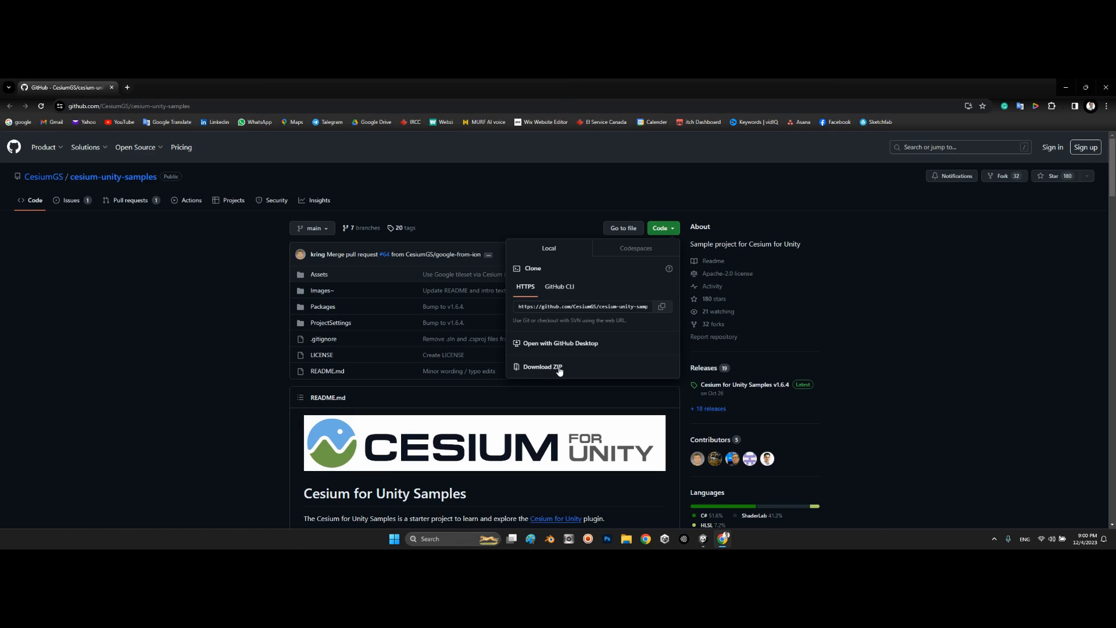
click(205, 297)
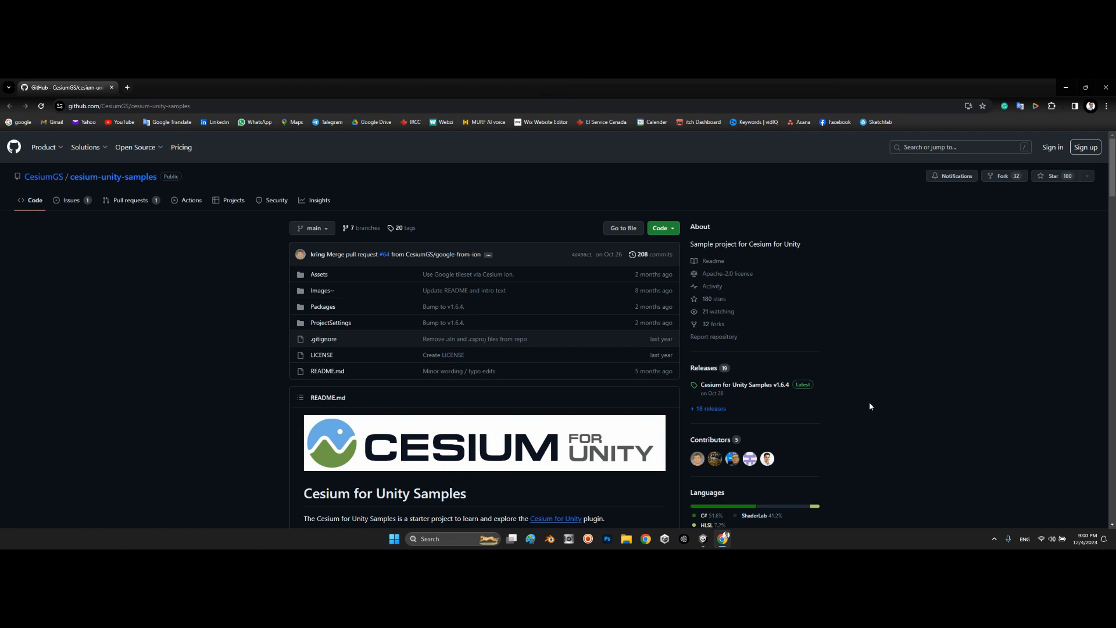
scroll(869, 402, down, 2)
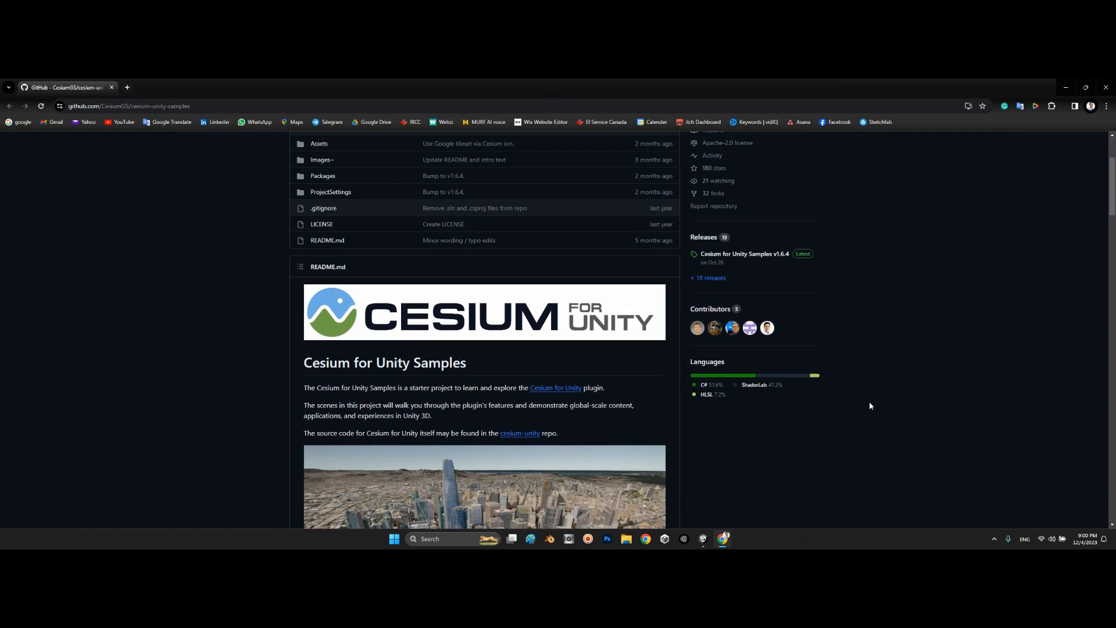
scroll(870, 402, up, 1)
scroll(869, 402, up, 1)
Switch to Unity and open the Android Player settings by way of the Build Settings
click(704, 539)
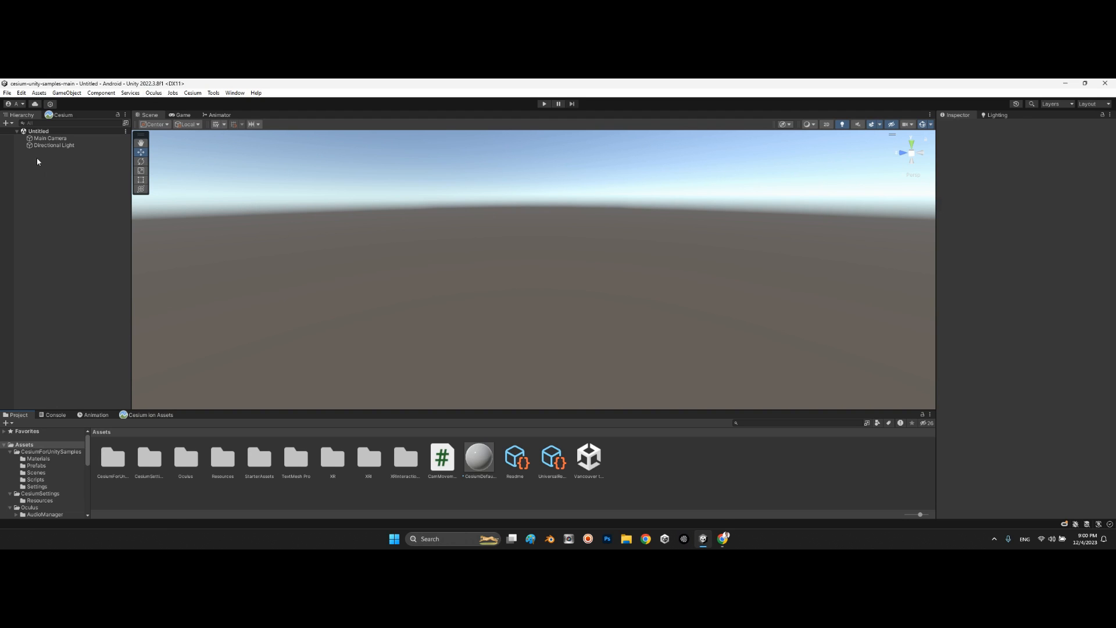
click(7, 93)
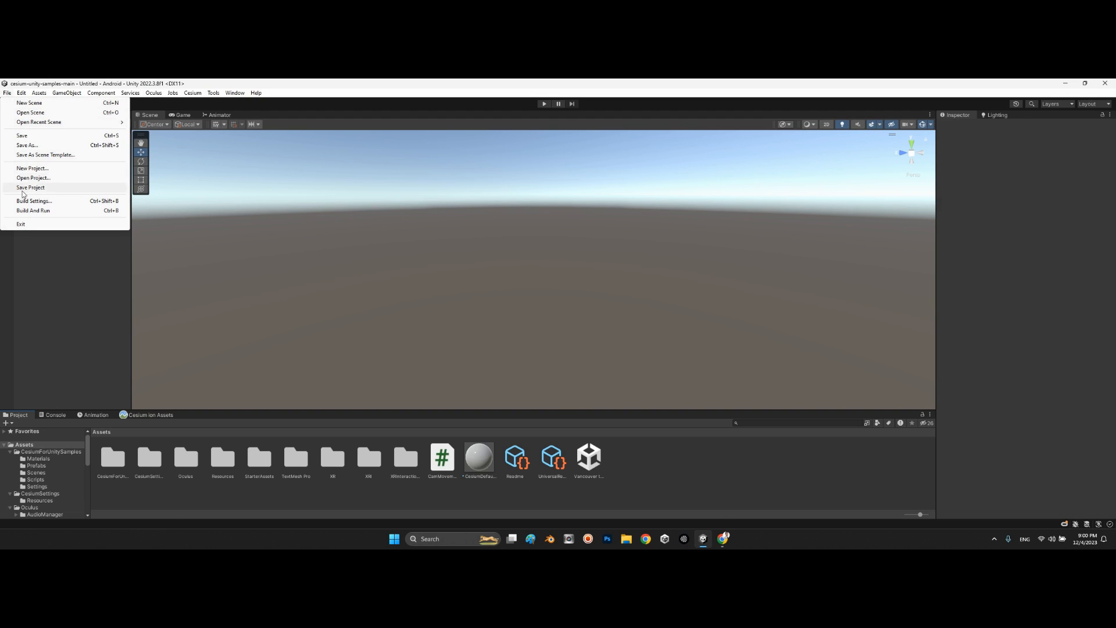
click(25, 201)
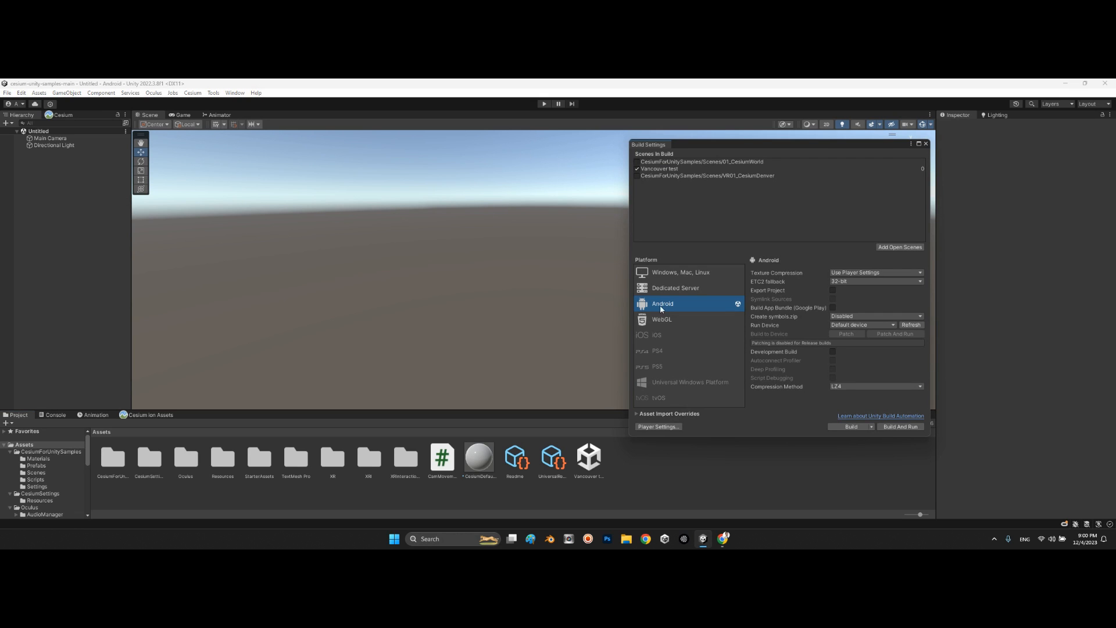
click(662, 428)
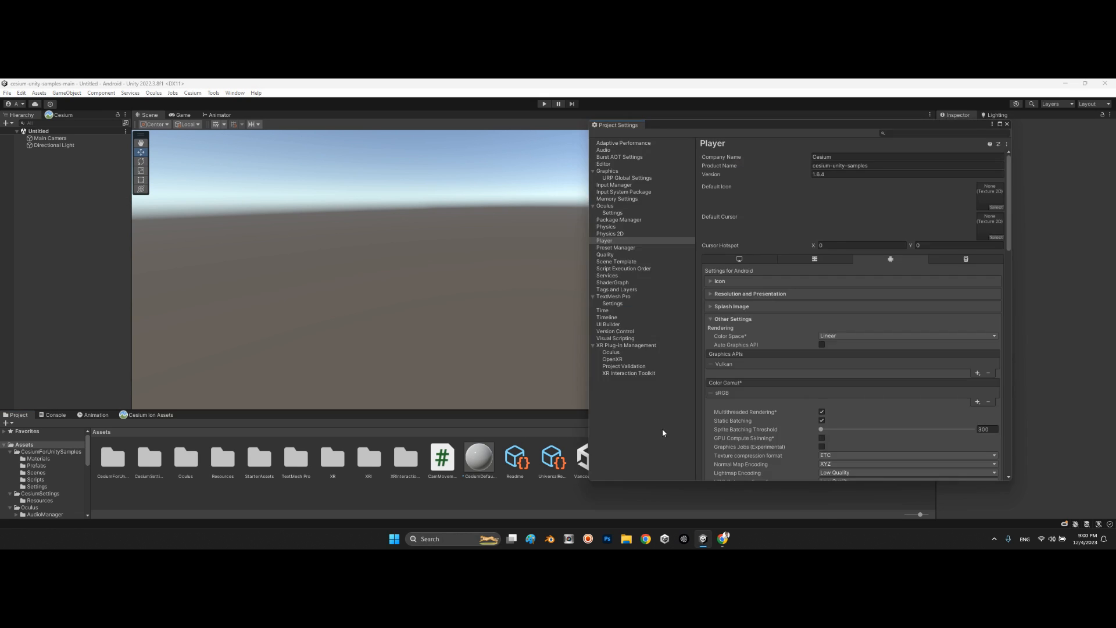
drag(827, 127, 758, 129)
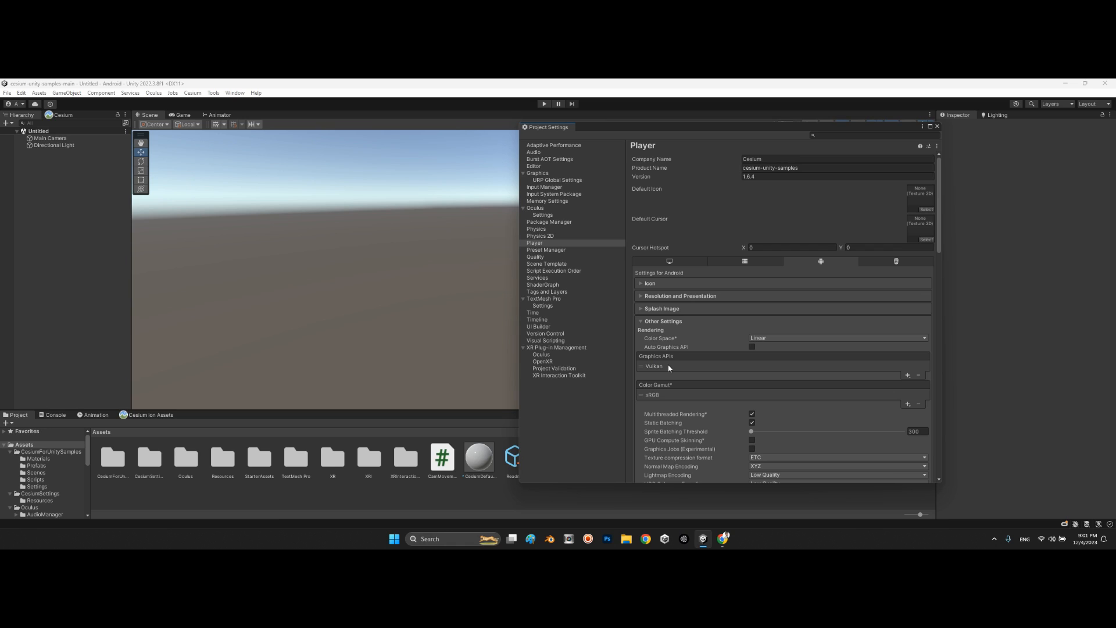
Review the Android Graphics APIs, rendering and identification settings, and view the Minimum API Level choices
scroll(670, 367, down, 4)
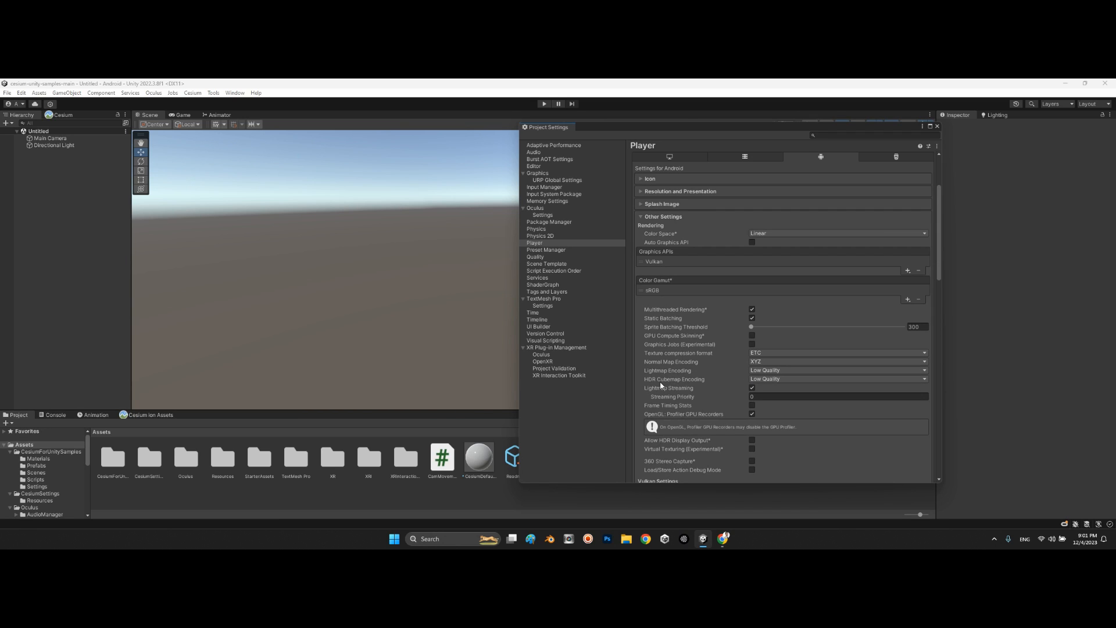
mouse_move(686, 389)
scroll(785, 401, down, 2)
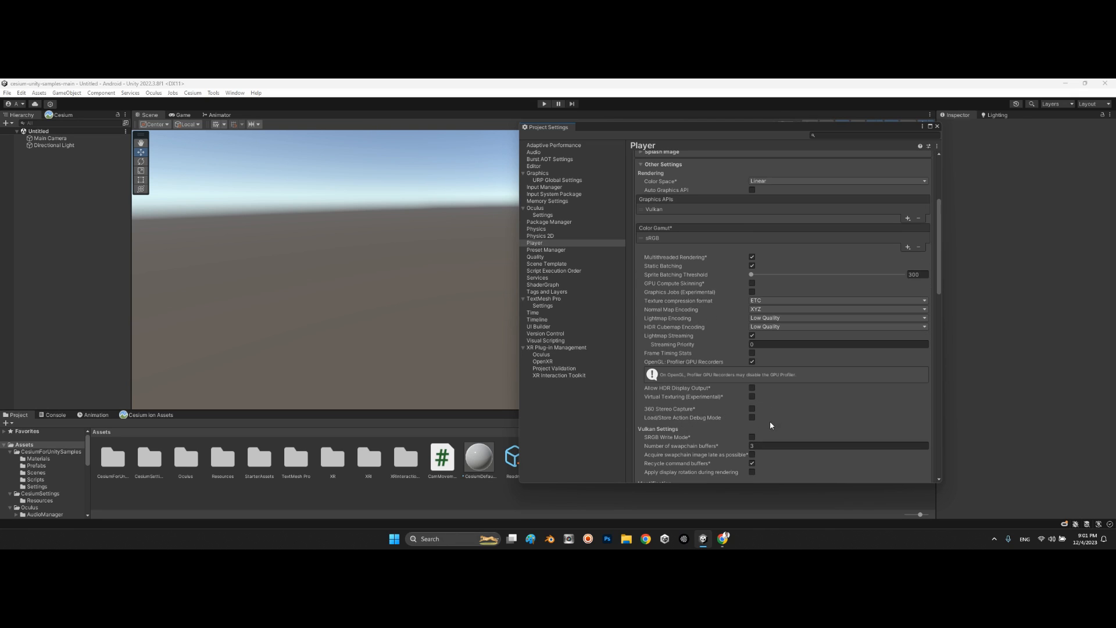
scroll(770, 424, down, 2)
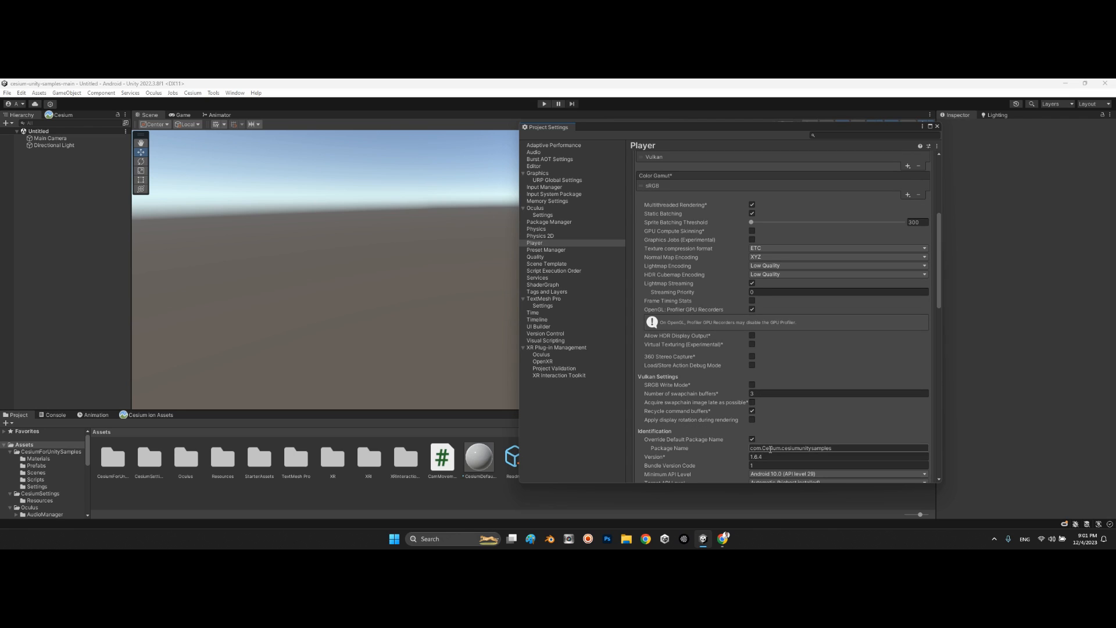
scroll(756, 452, down, 3)
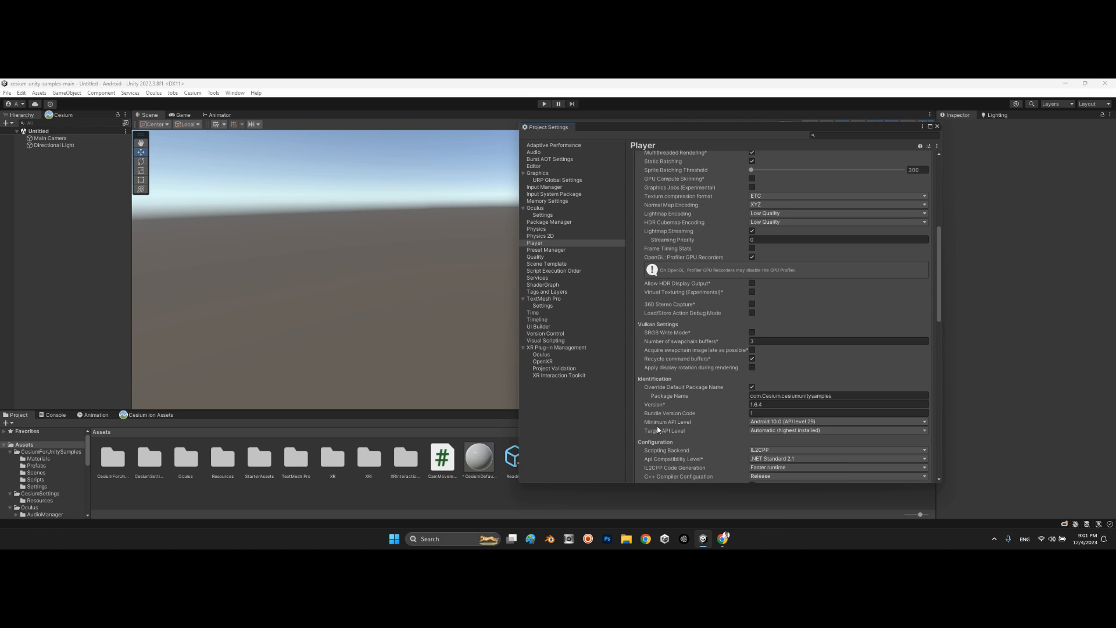
click(779, 422)
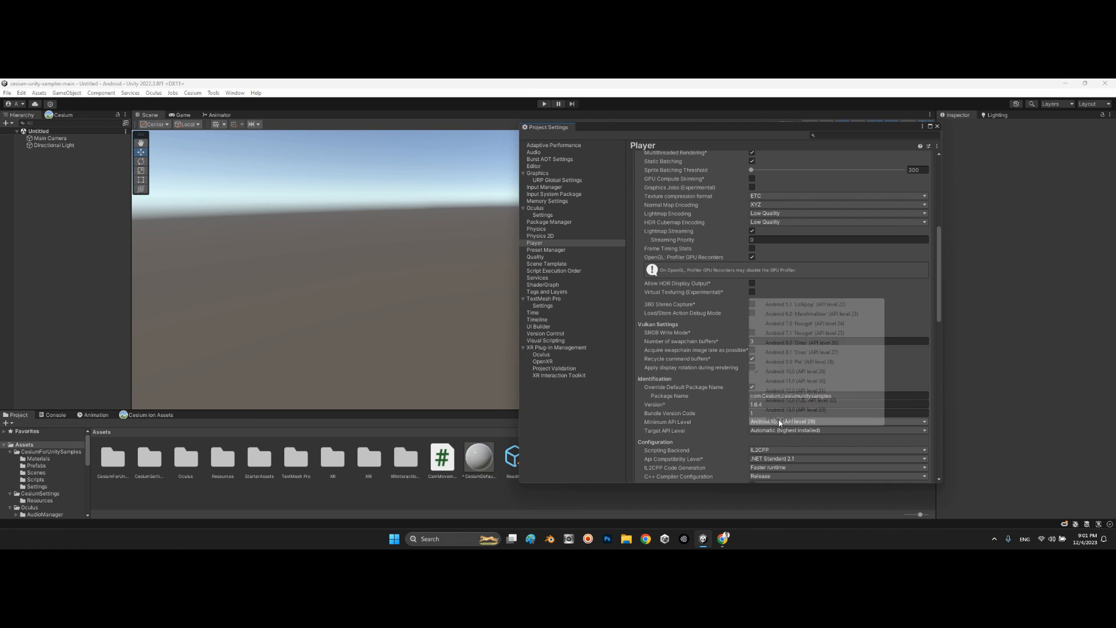
click(728, 425)
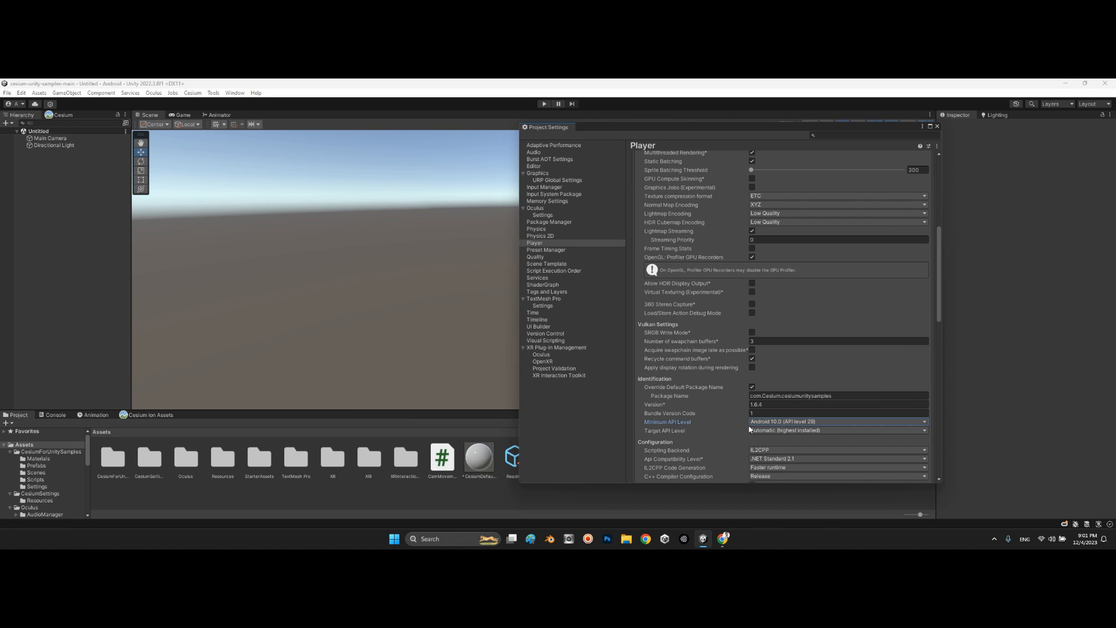
Select .NET Standard 2.1 as the Api Compatibility Level in the Android configuration
scroll(750, 429, down, 3)
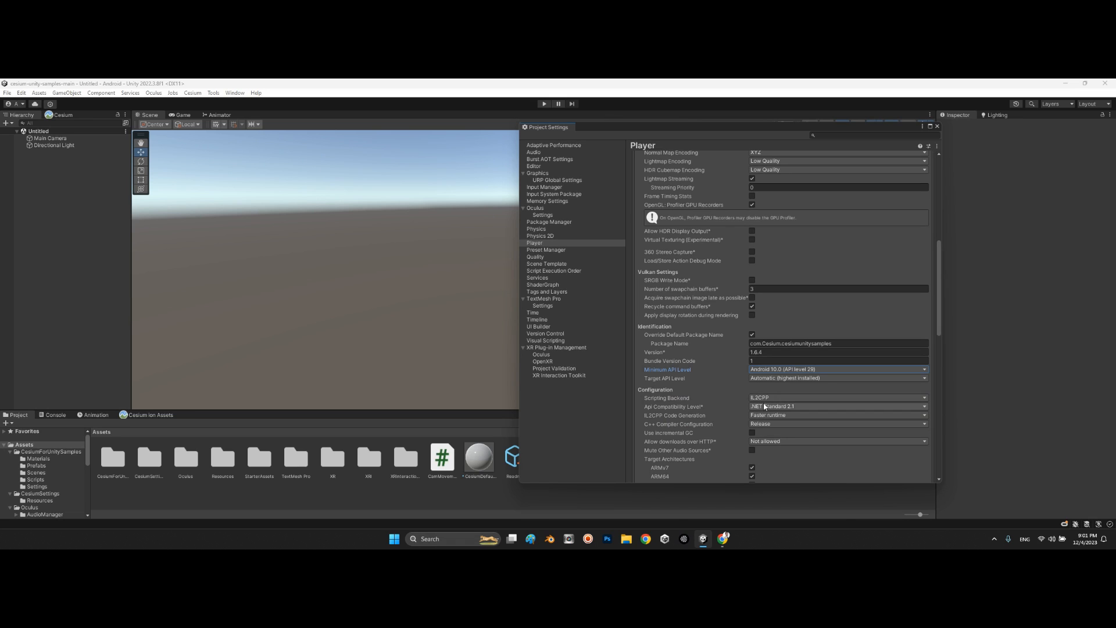
click(767, 407)
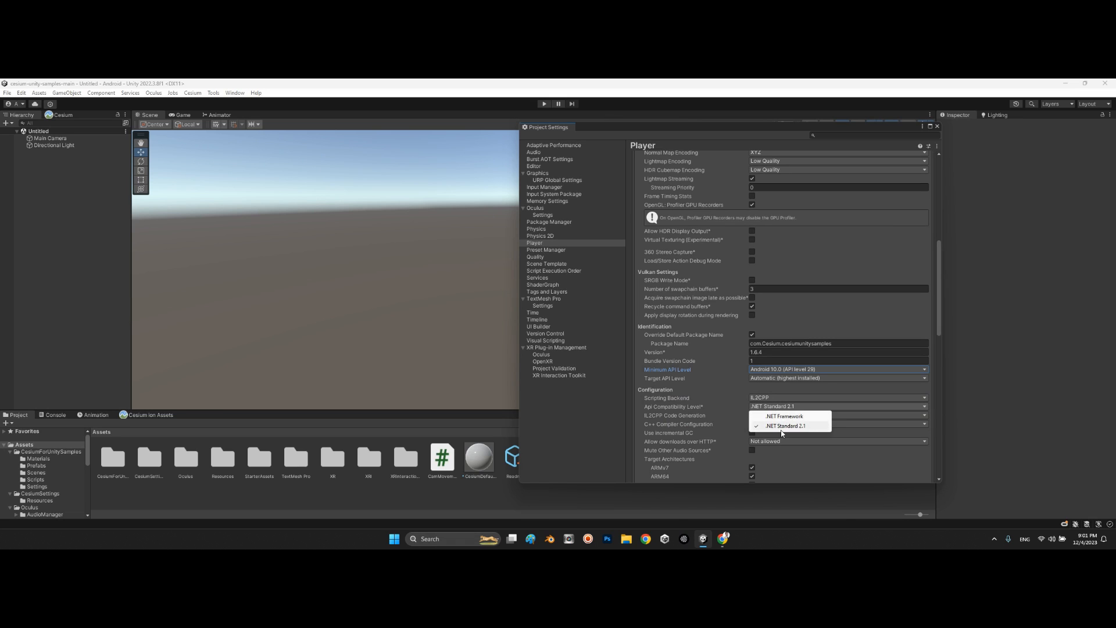
click(802, 426)
Check the available choices for allowing downloads over HTTP
scroll(728, 403, down, 1)
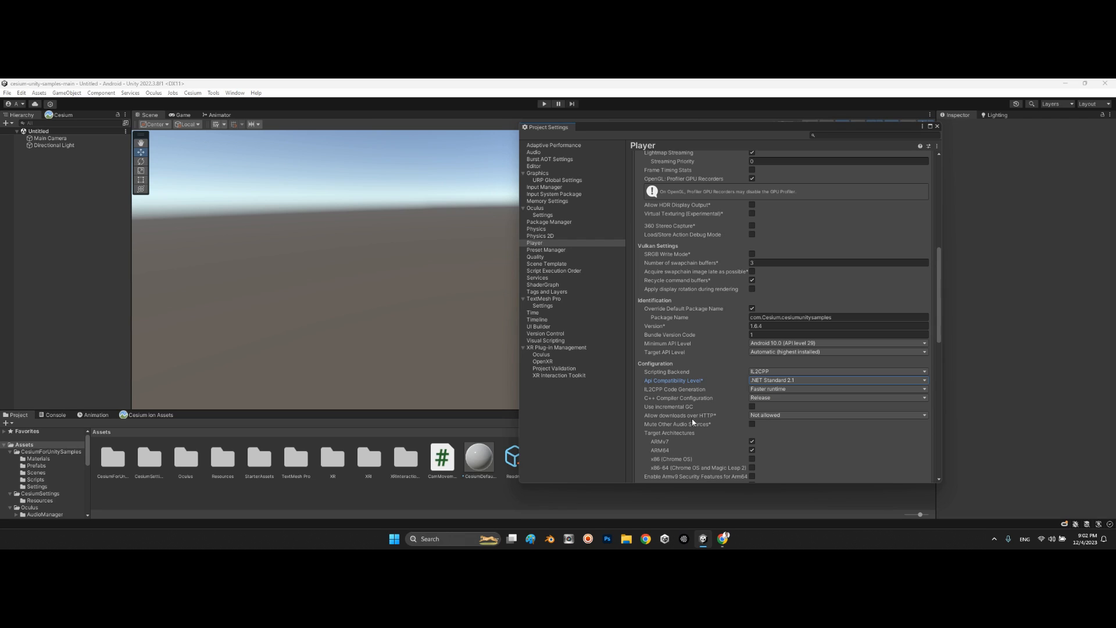
click(768, 416)
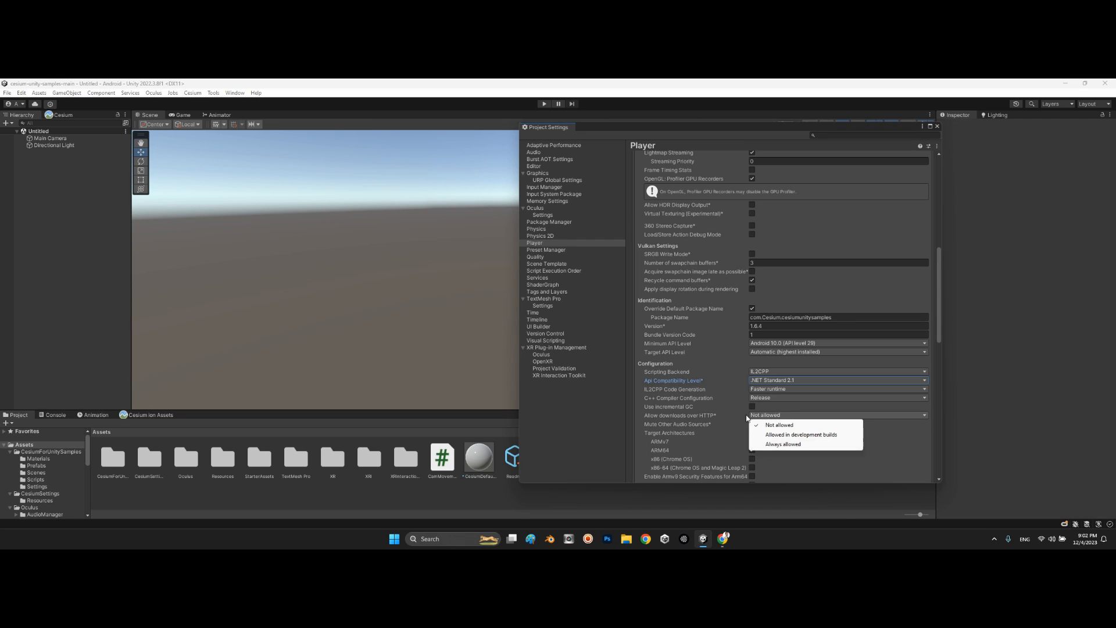
click(732, 423)
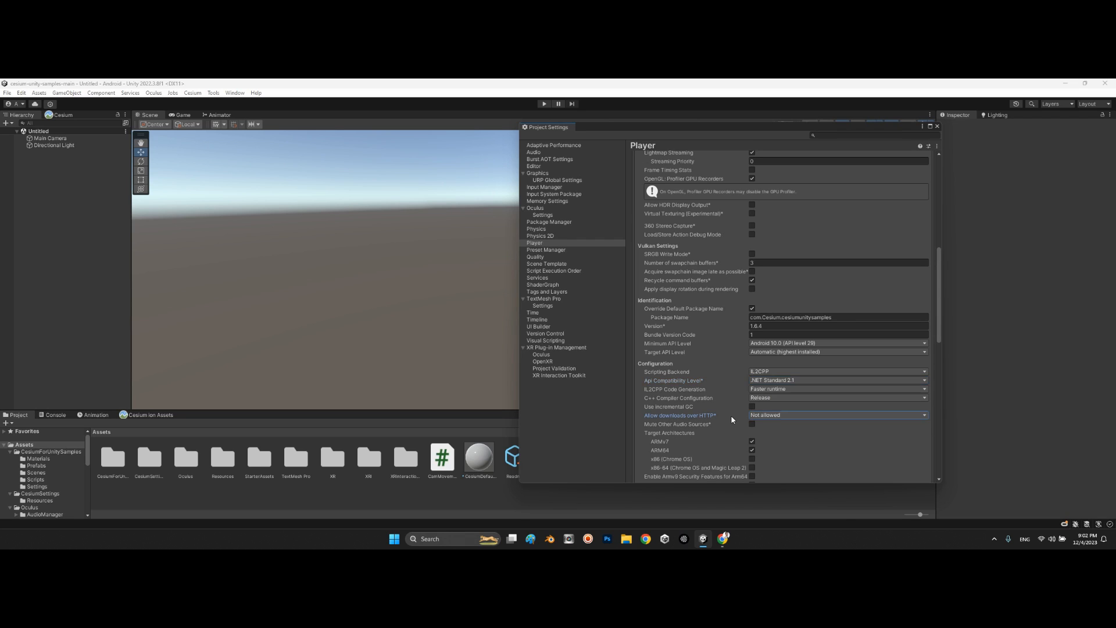
Review the Android target architectures and check the available choices for Internet Access and Write Permission
scroll(734, 420, down, 3)
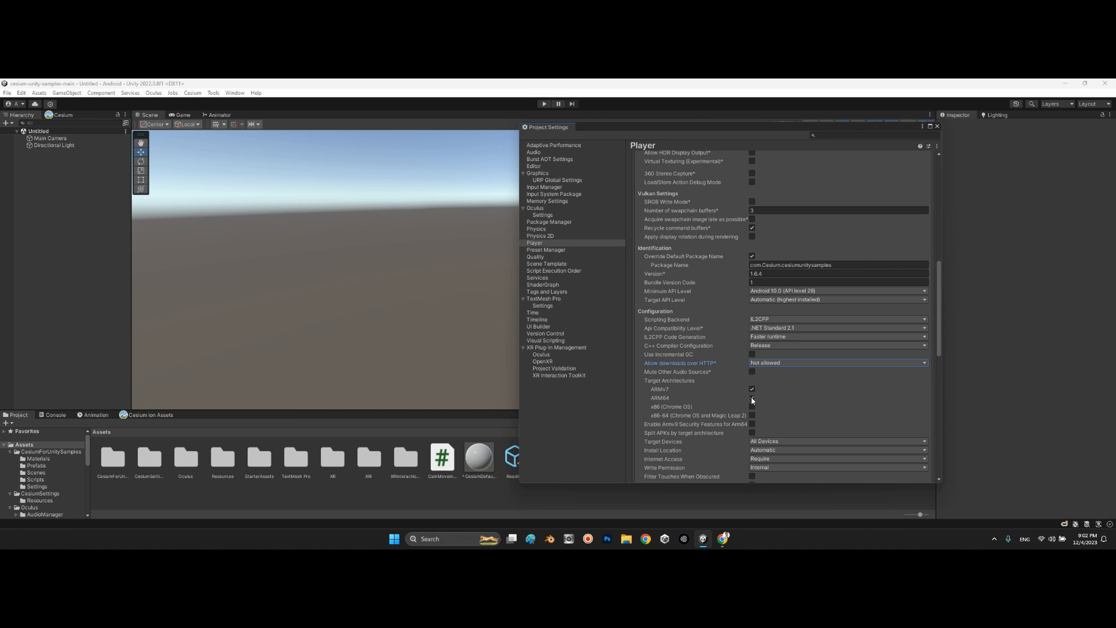
scroll(776, 410, down, 1)
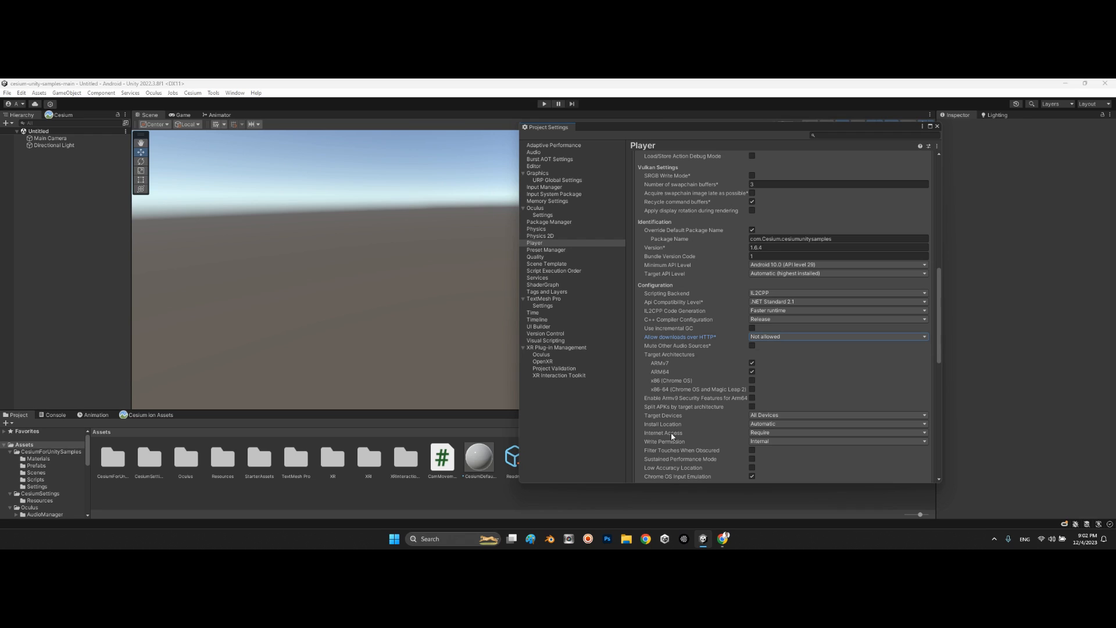
click(763, 434)
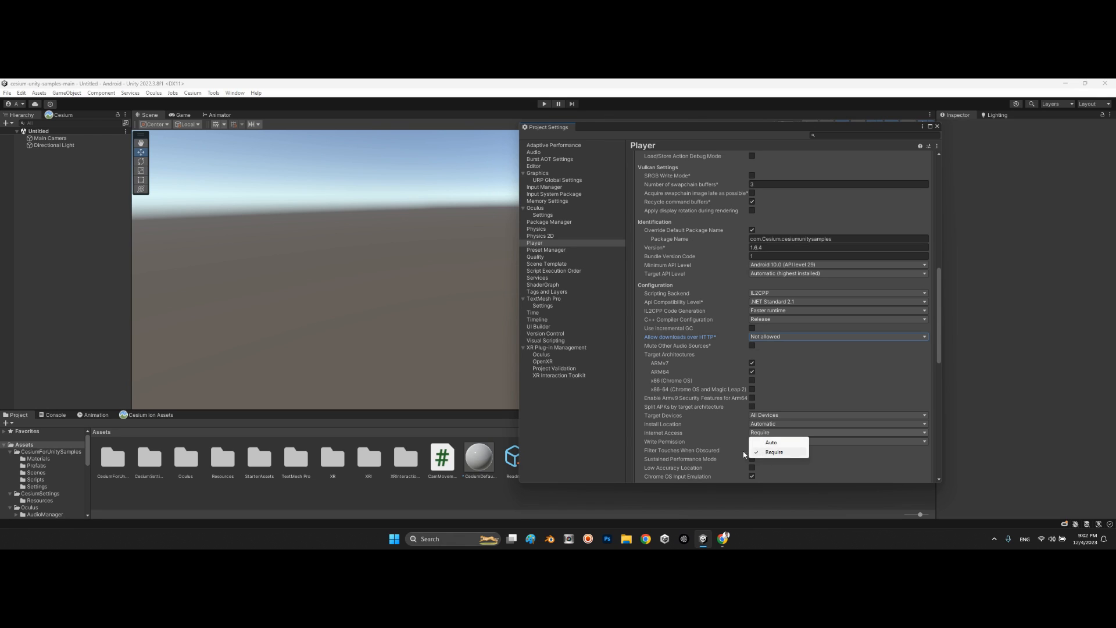
click(744, 454)
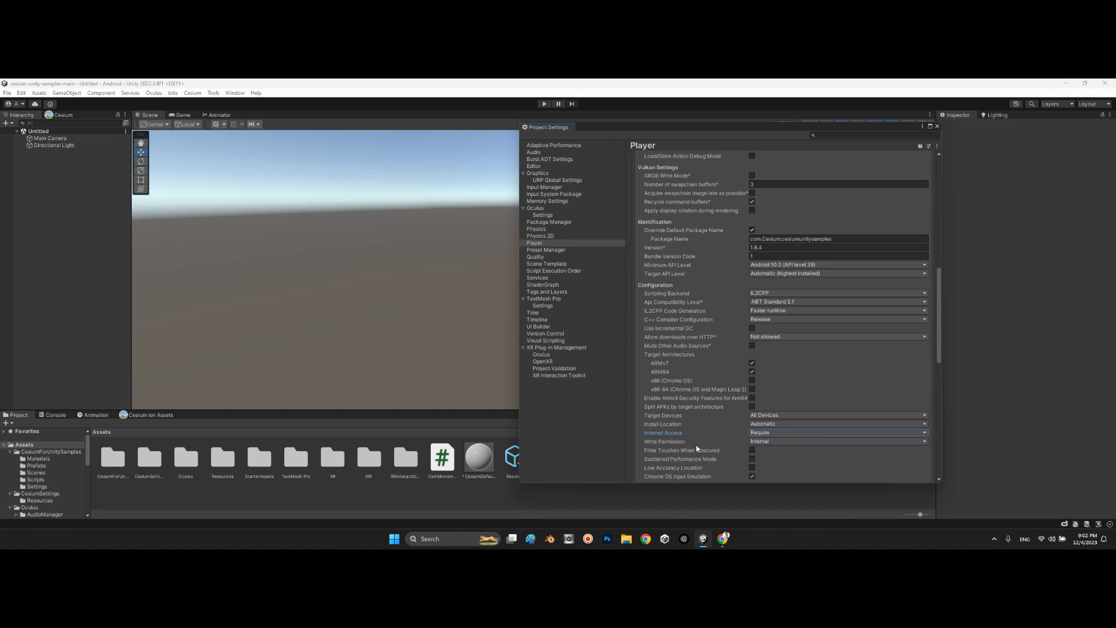
click(772, 441)
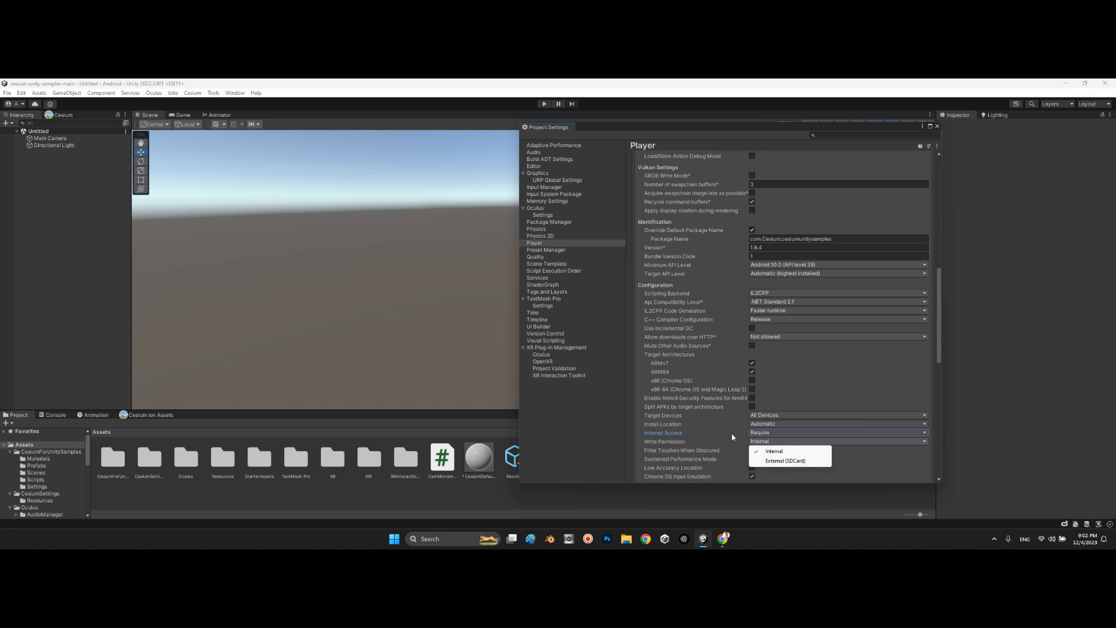
click(707, 446)
scroll(739, 434, down, 3)
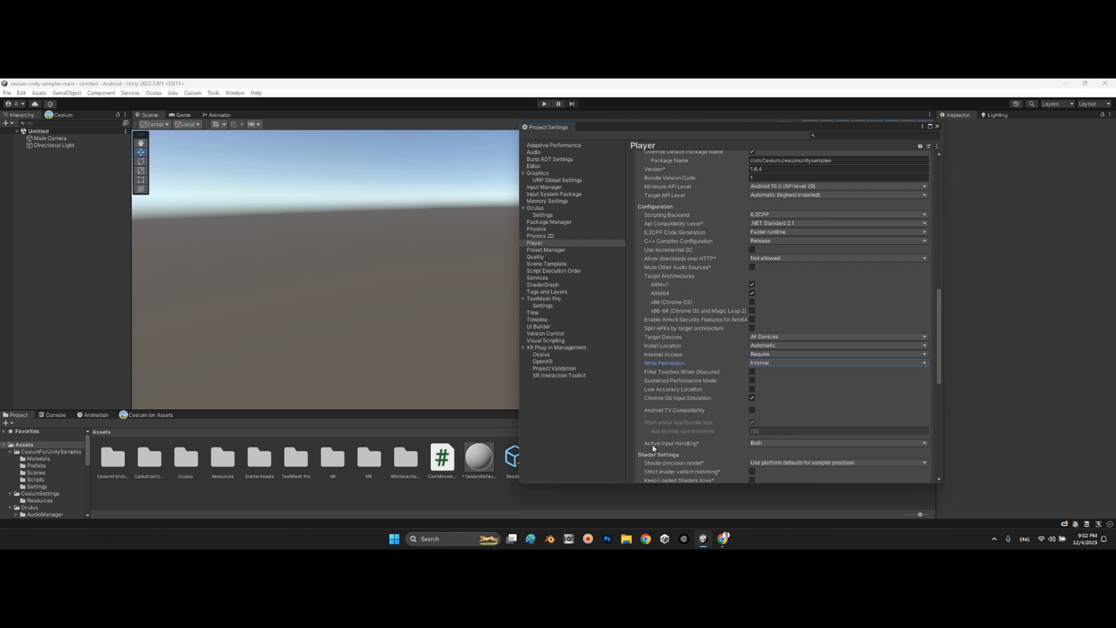
Check the Active Input Handling choices and review the shader and script compilation settings
click(752, 443)
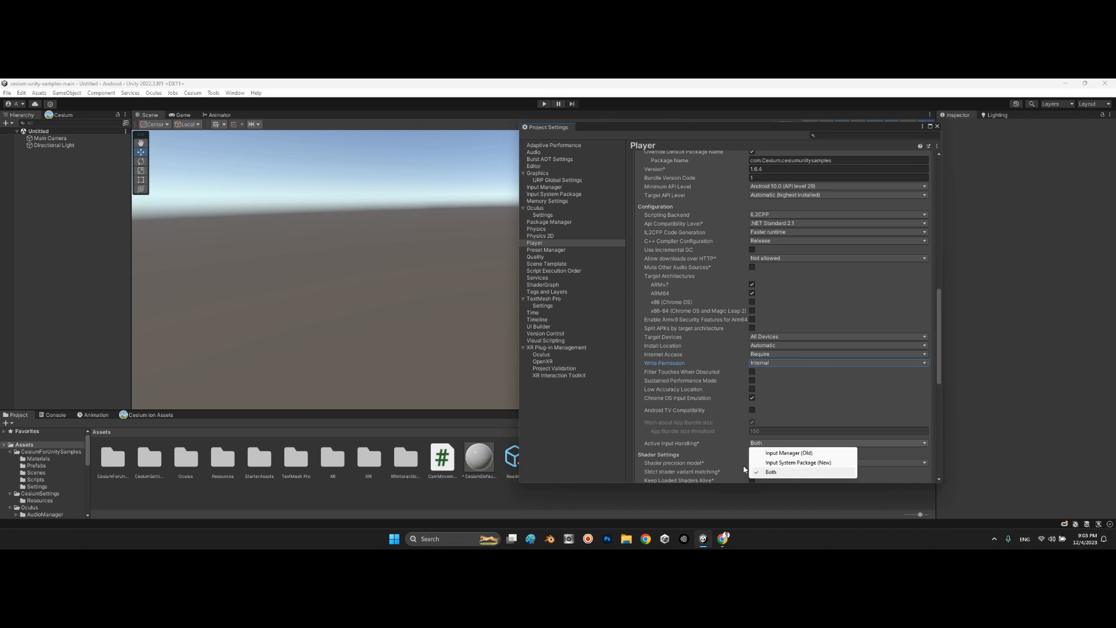
click(702, 438)
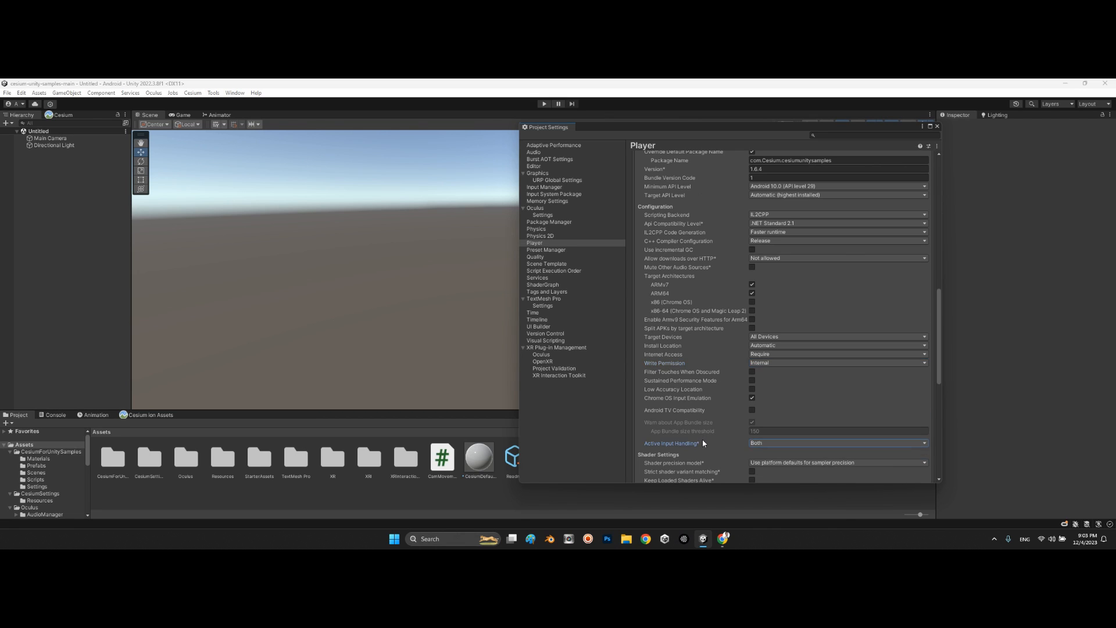
scroll(703, 439, down, 5)
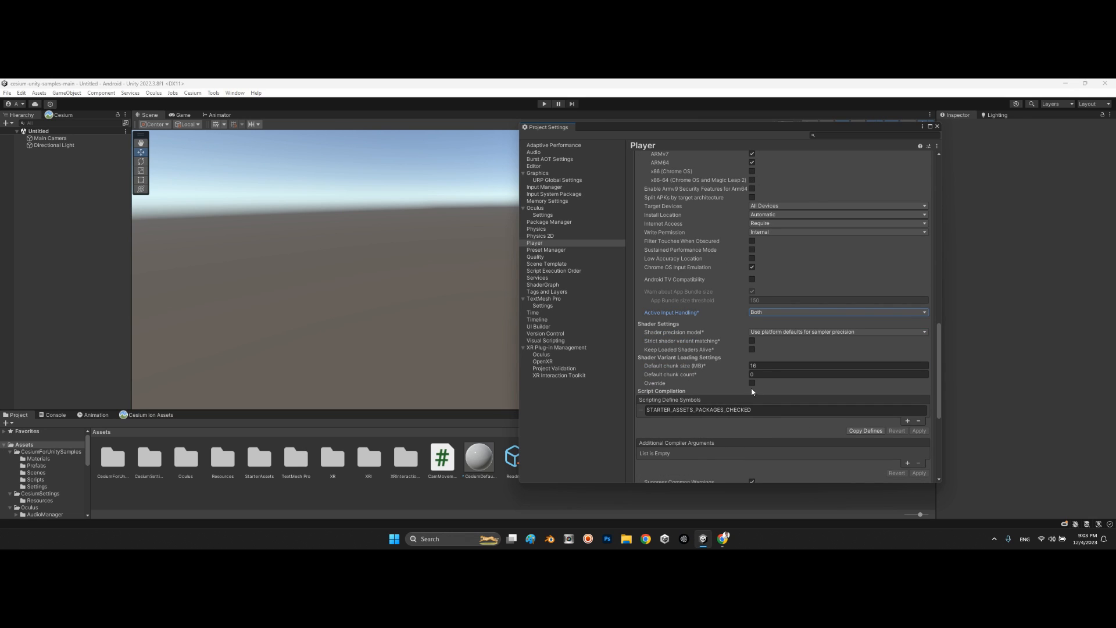
Open the project's Quality settings and view the available Render Pipeline Assets for the Performant level
click(535, 257)
scroll(767, 336, up, 5)
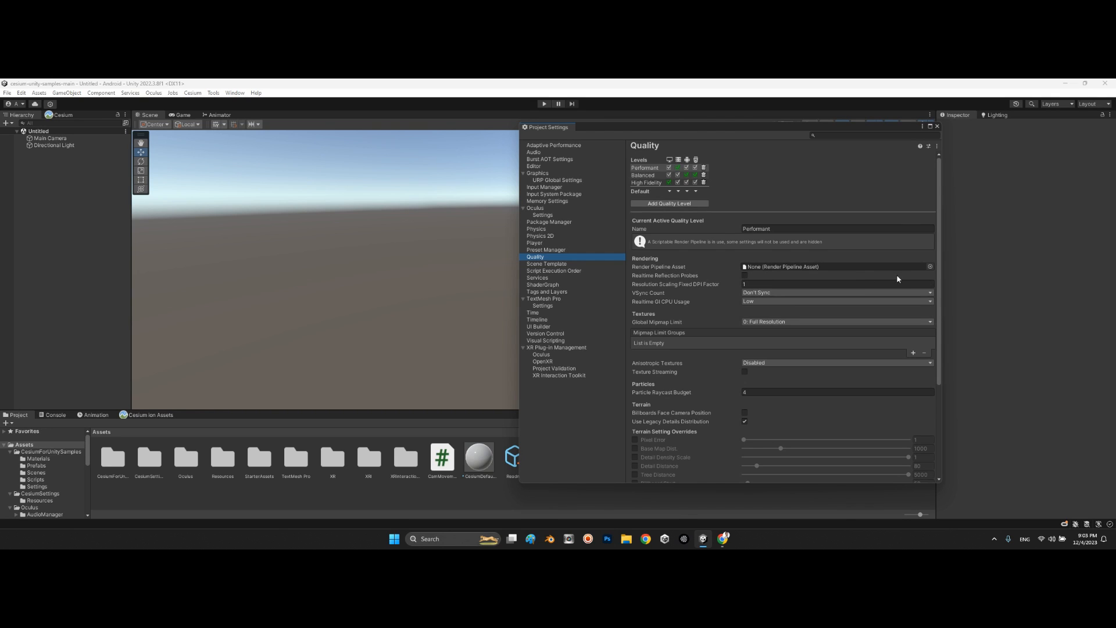
click(930, 266)
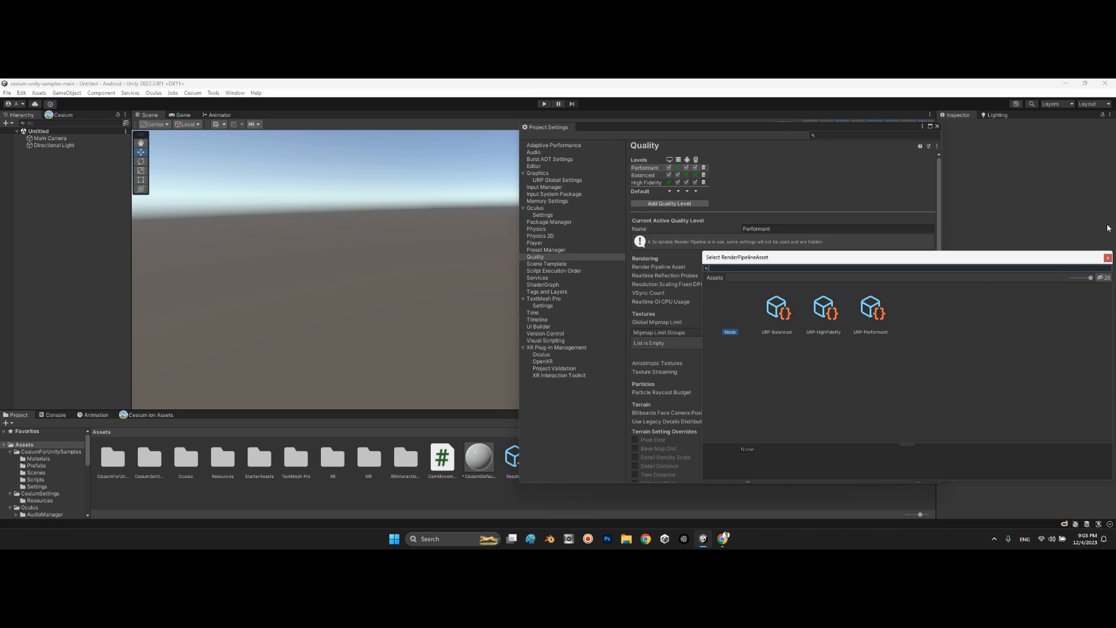
click(1108, 258)
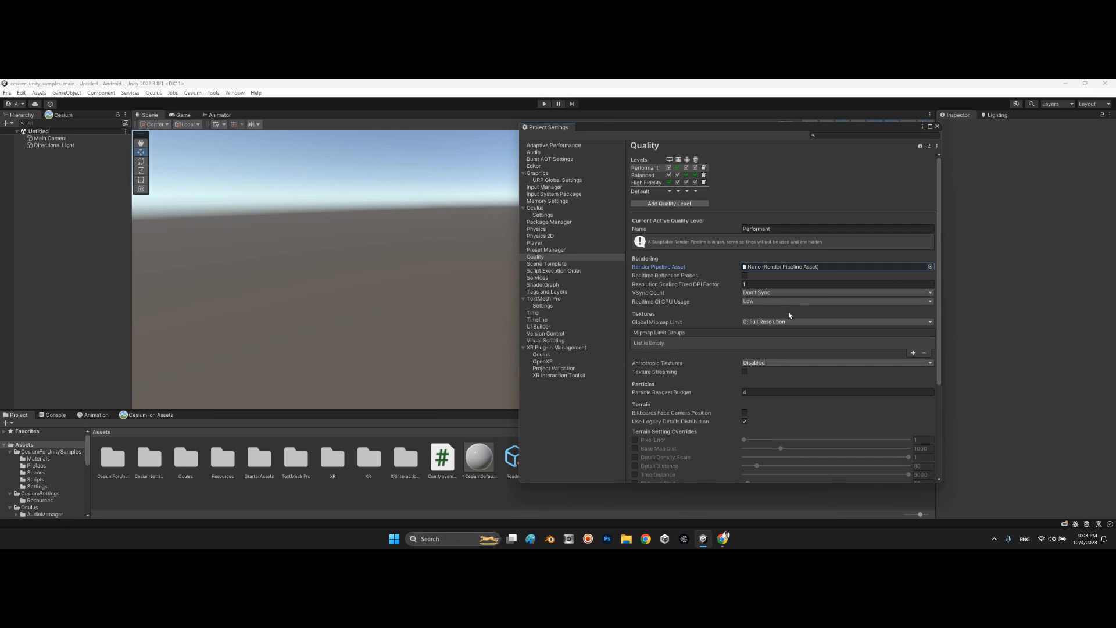
Check the Anisotropic Textures choices in the Quality settings and close the Project Settings and Build Settings
scroll(828, 316, down, 5)
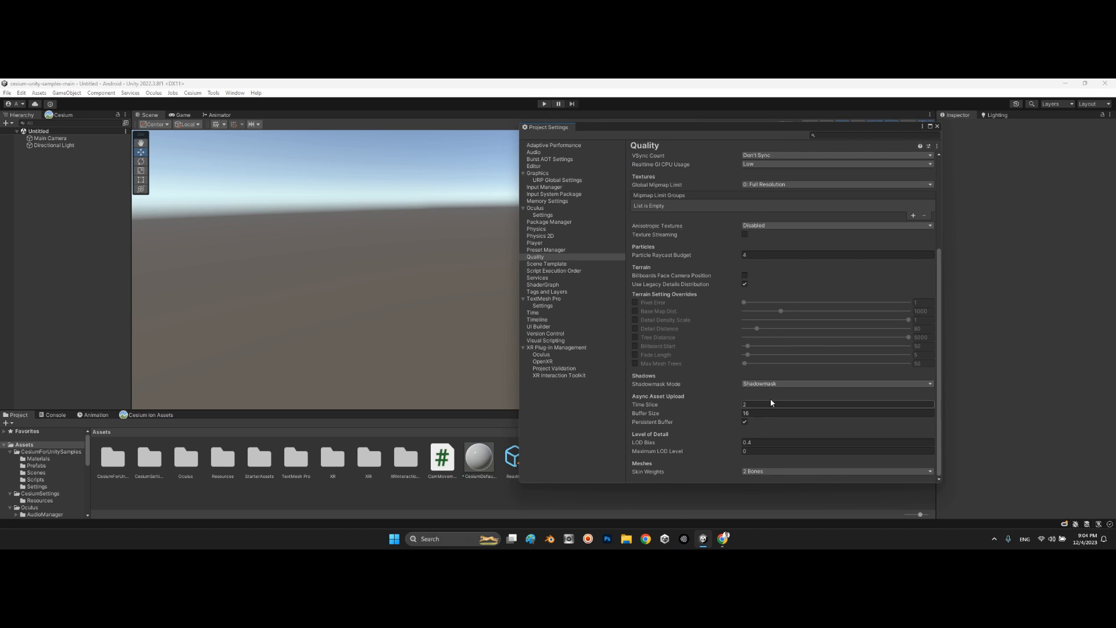
scroll(767, 393, up, 3)
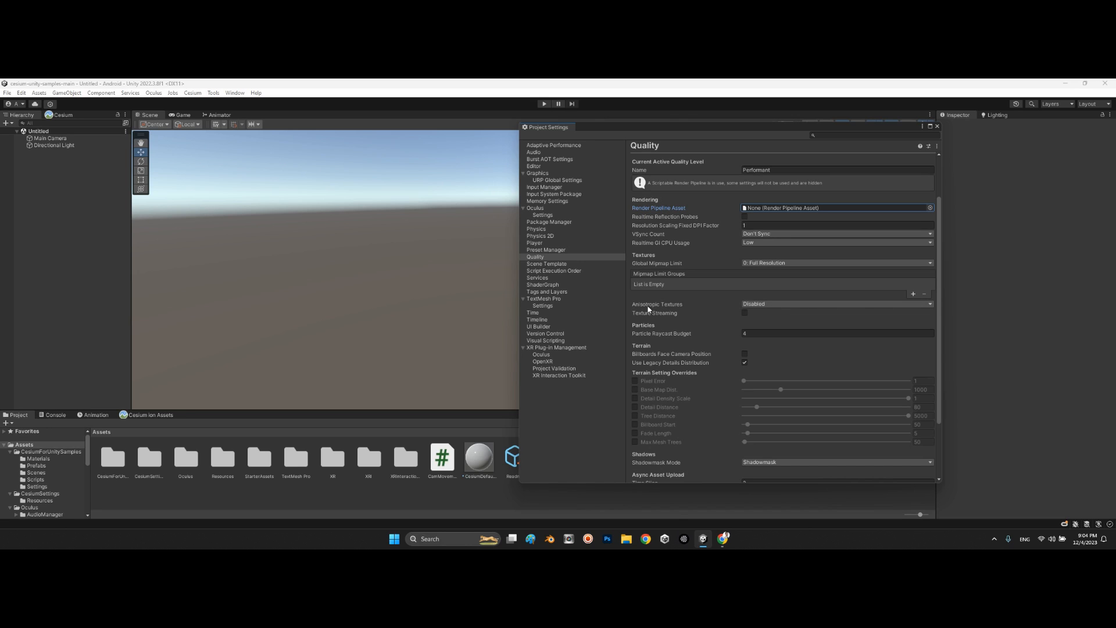
click(769, 305)
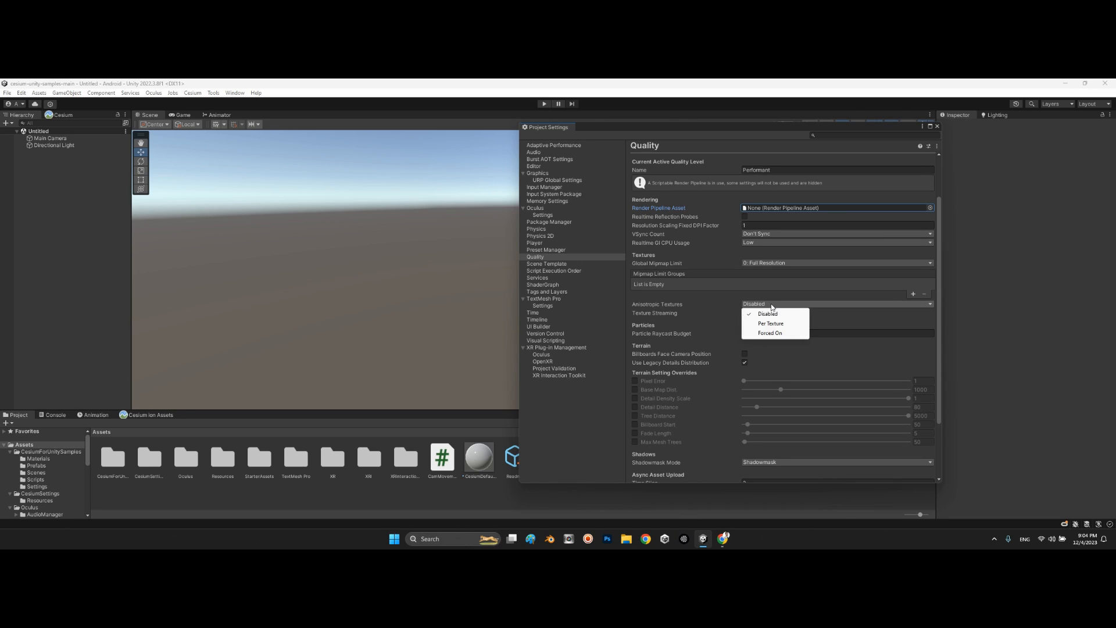
click(725, 299)
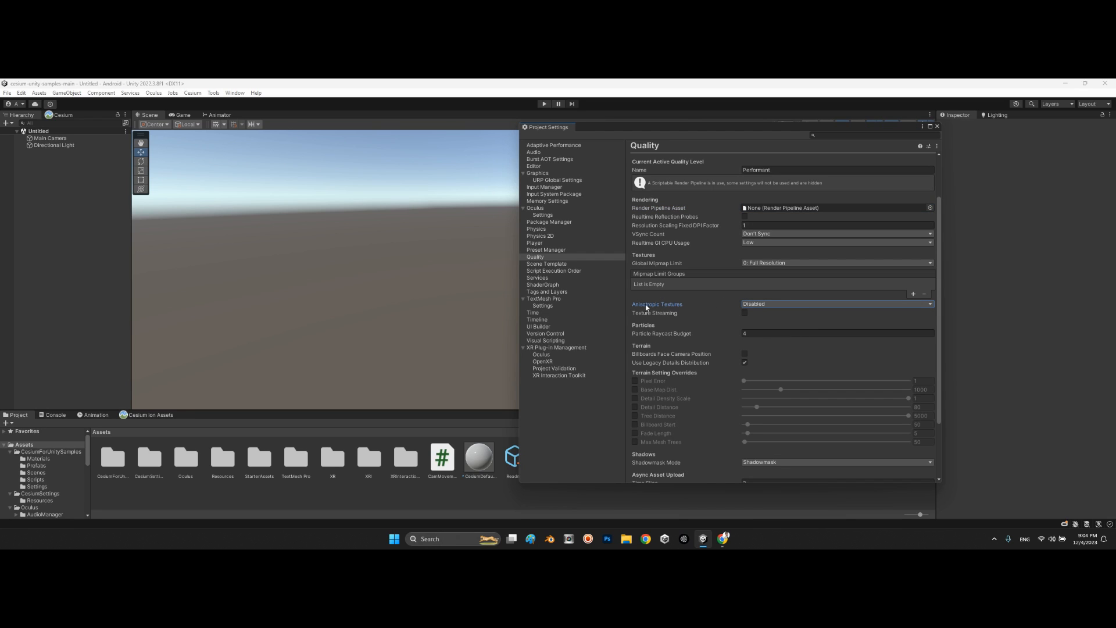
click(938, 126)
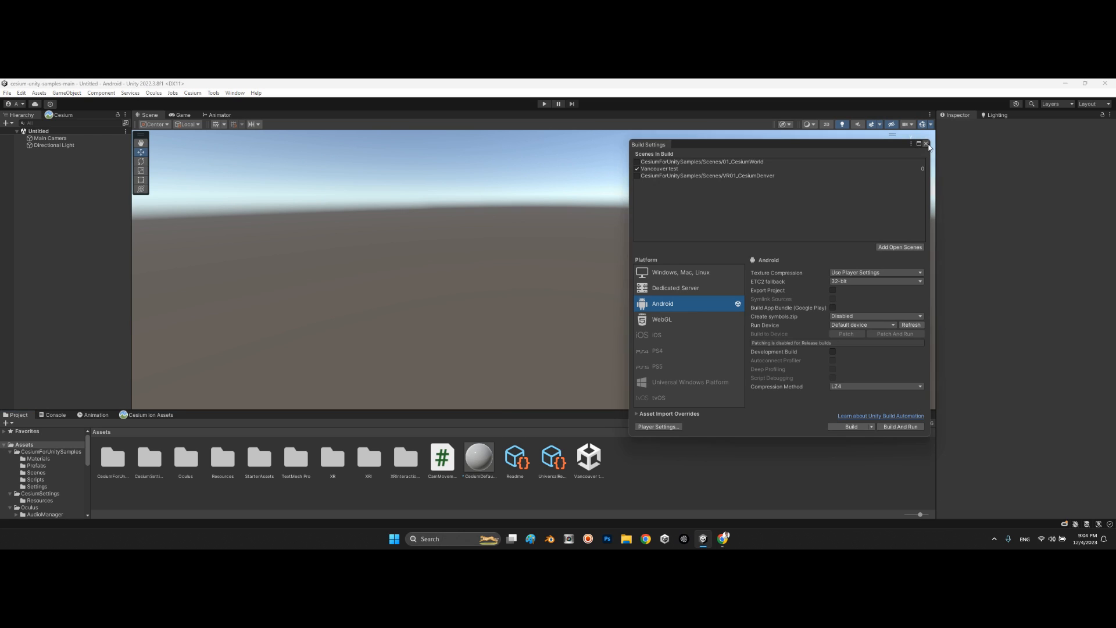
click(927, 143)
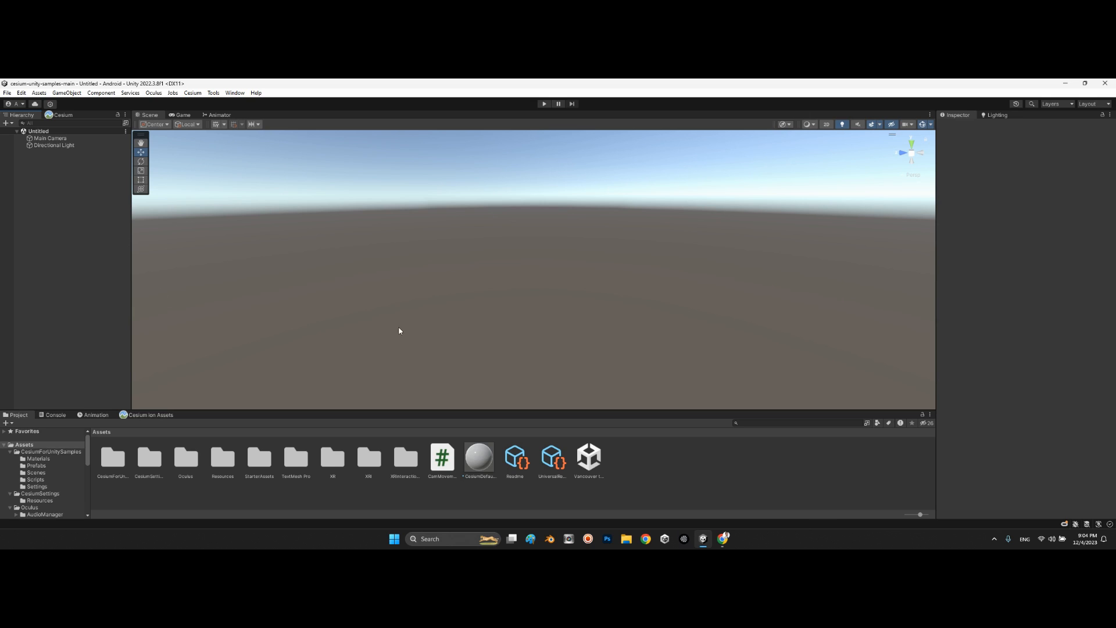
Add the Google Photorealistic 3D Tiles asset from Cesium ion to the scene
click(184, 93)
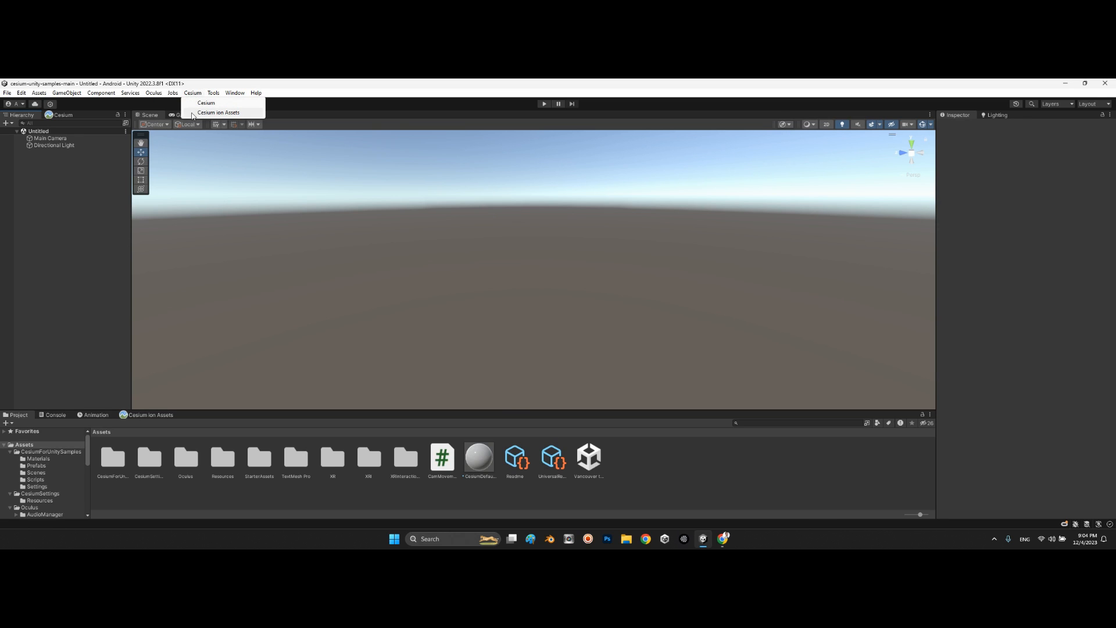
click(197, 104)
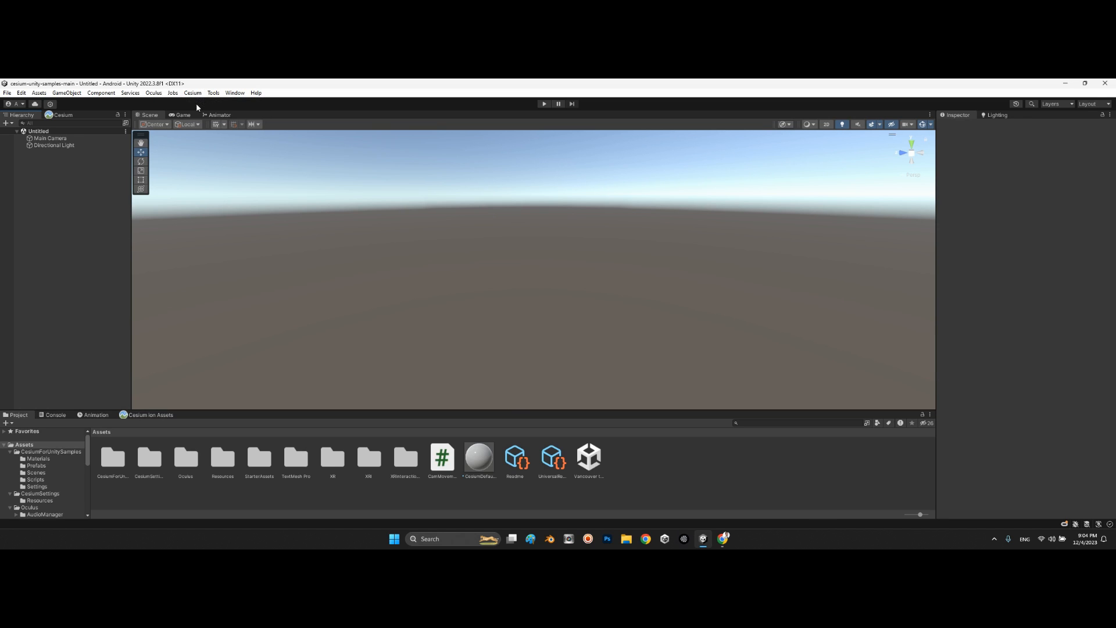
click(60, 116)
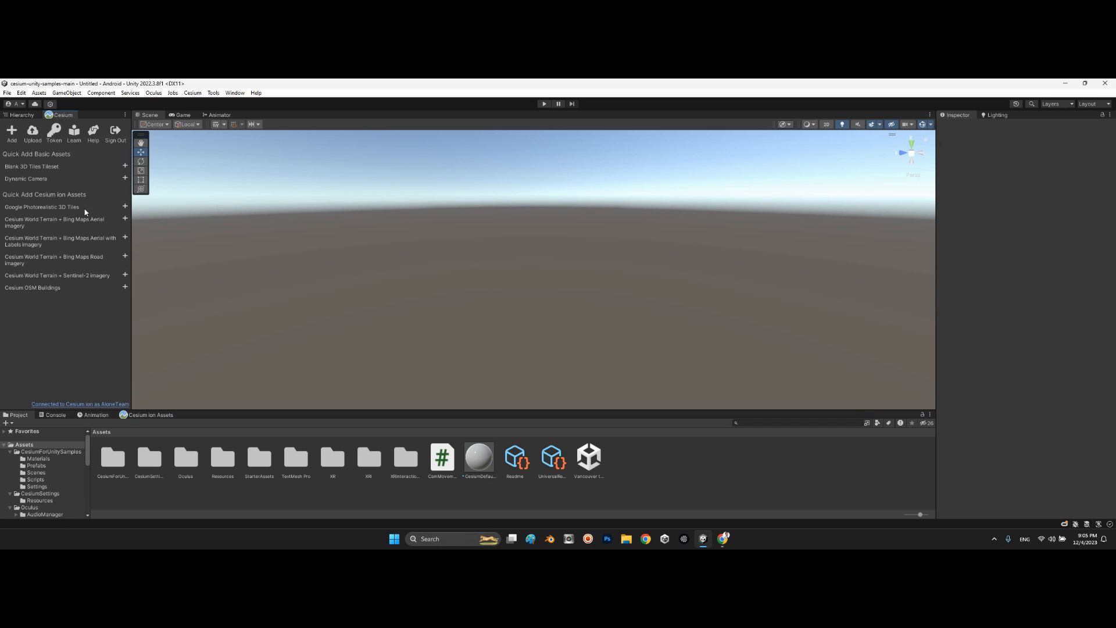
click(125, 207)
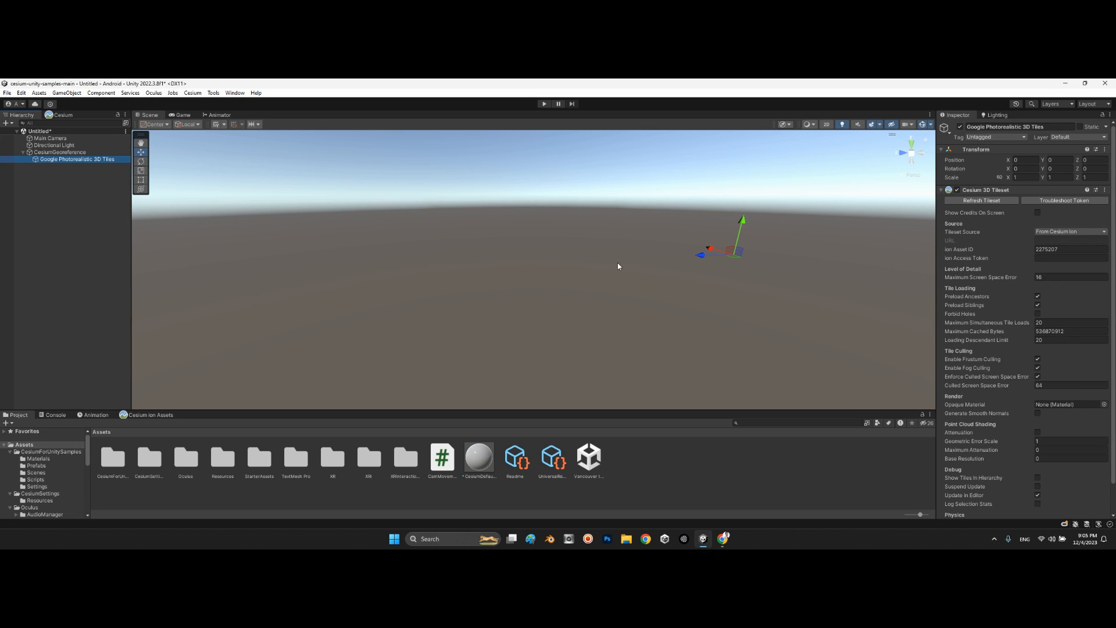
Fly around the Google Photorealistic 3D Tiles globe and examine its terrain from high altitude and close to the ground
right_drag(644, 280, 709, 269)
scroll(709, 269, up, 3)
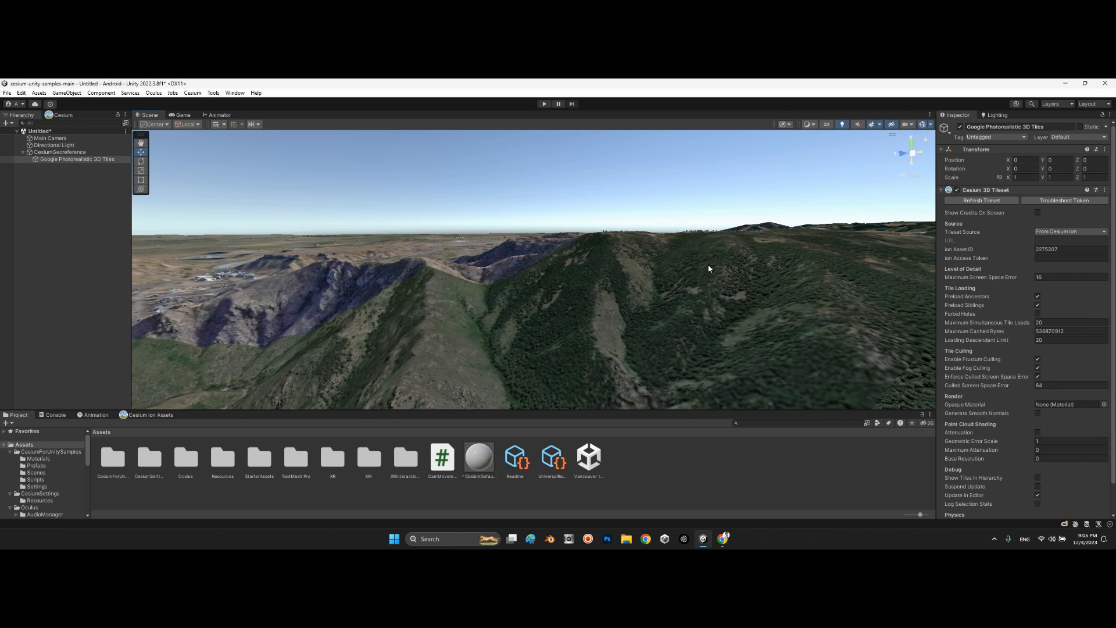
right_drag(525, 304, 693, 449)
key(w)
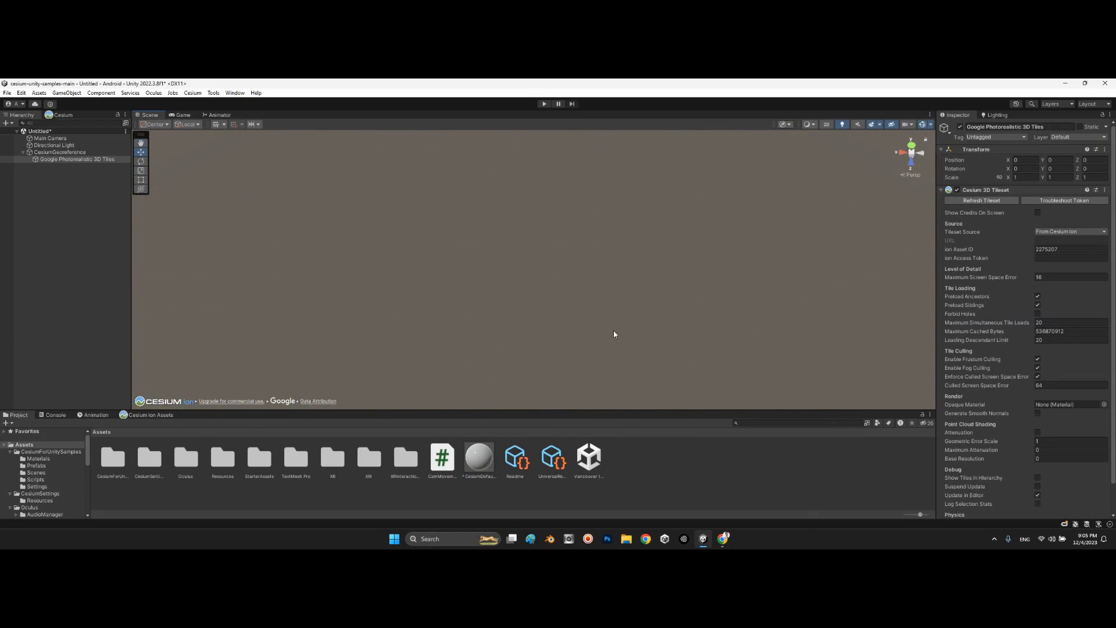
scroll(614, 332, down, 4)
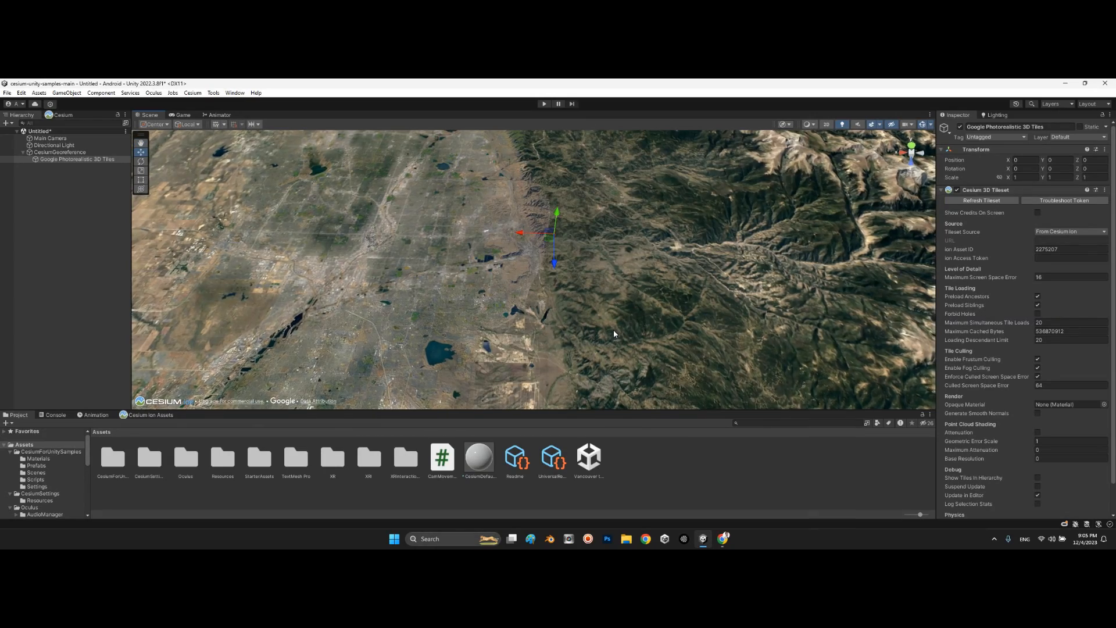
right_drag(614, 334, 495, 303)
key(s)
key(d)
scroll(495, 304, down, 4)
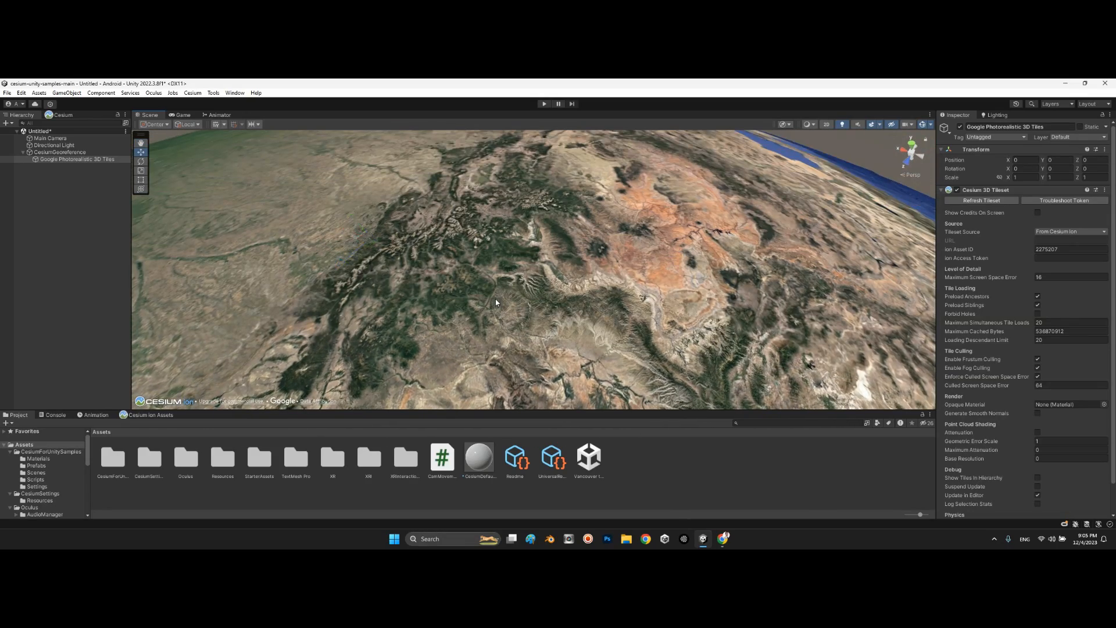
right_drag(577, 319, 286, 277)
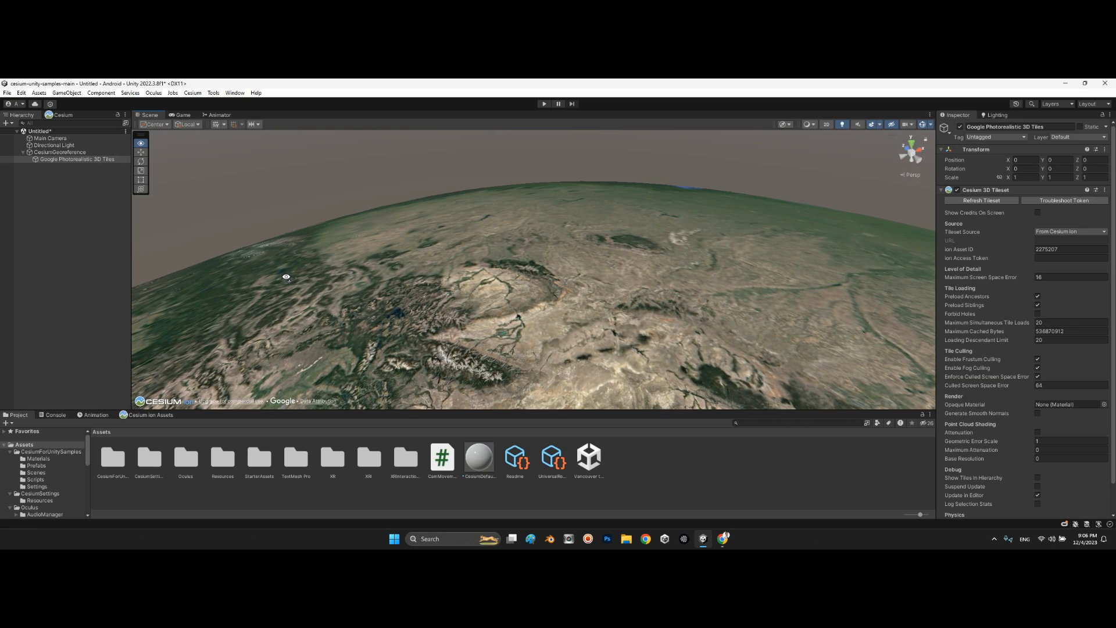
key(w)
key(a)
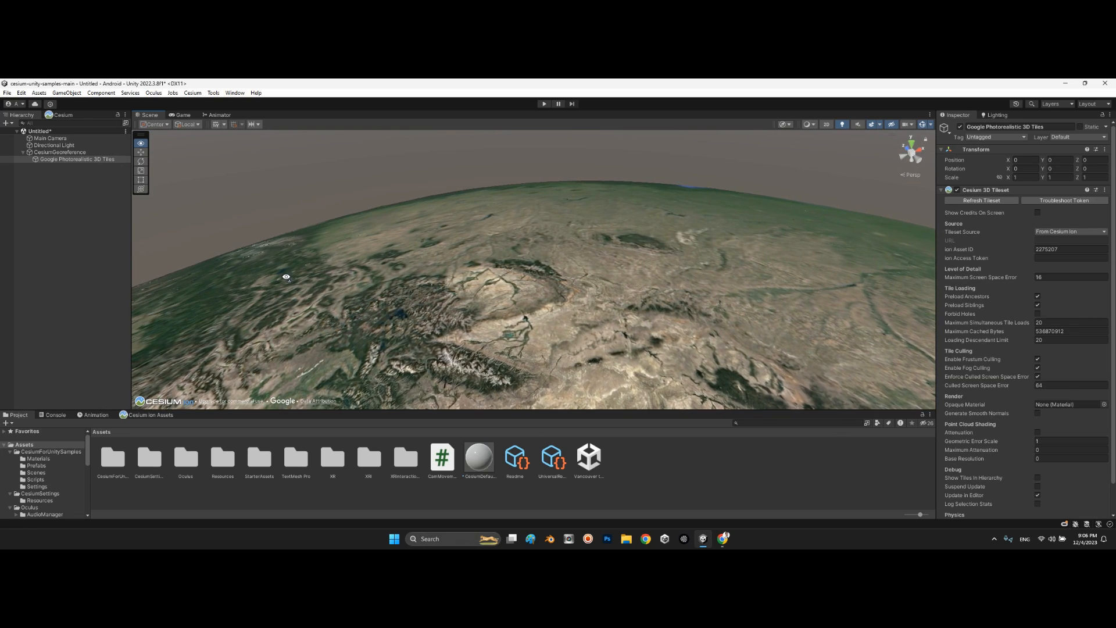
right_drag(286, 277, 298, 329)
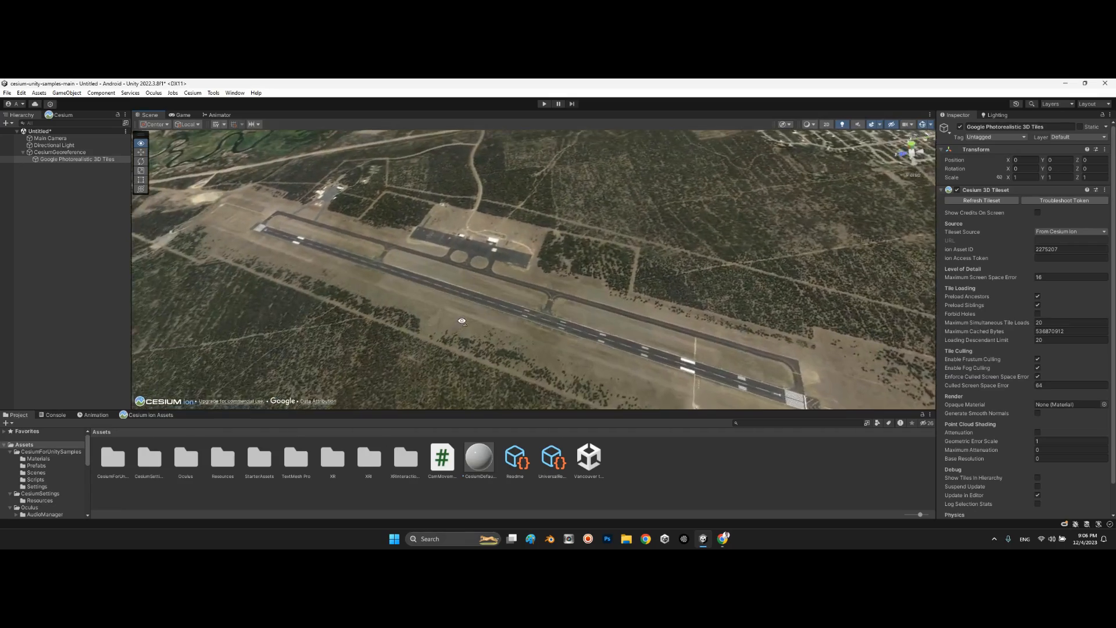
right_drag(462, 321, 460, 323)
key(w)
right_drag(393, 288, 504, 157)
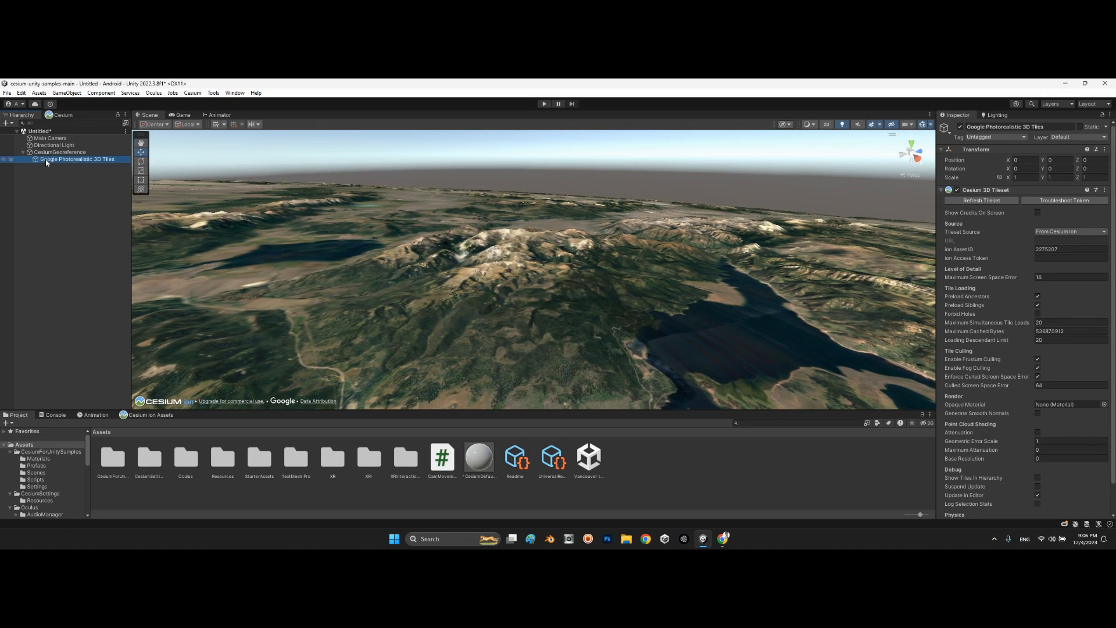
Delete the Google Photorealistic 3D Tiles from the scene and add Cesium World Terrain + Bing Maps Aerial imagery
key(Delete)
click(60, 153)
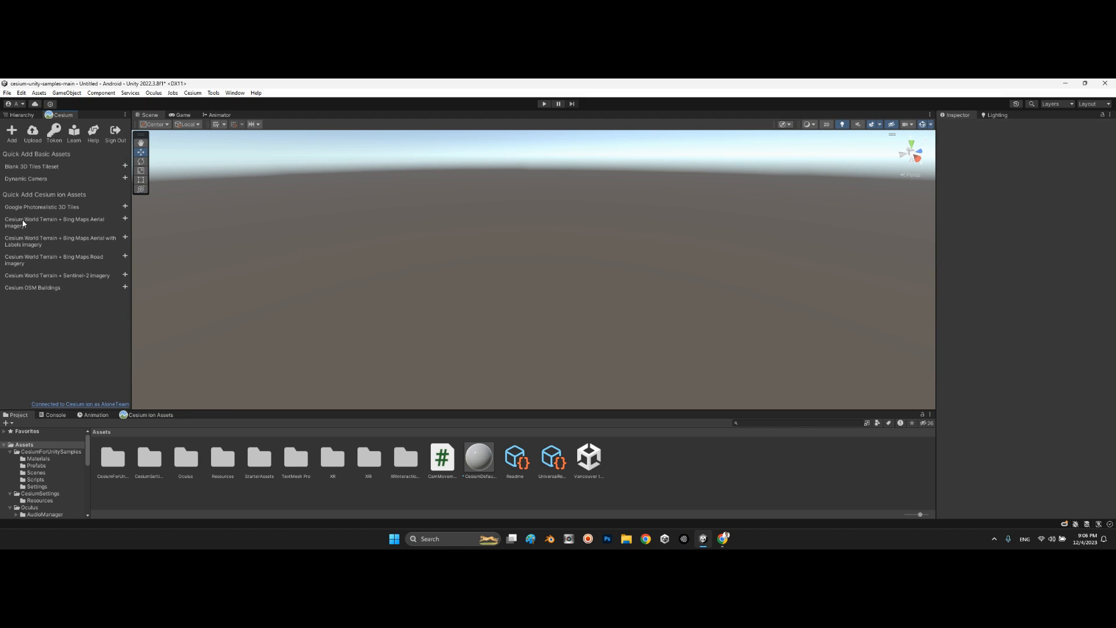
click(125, 219)
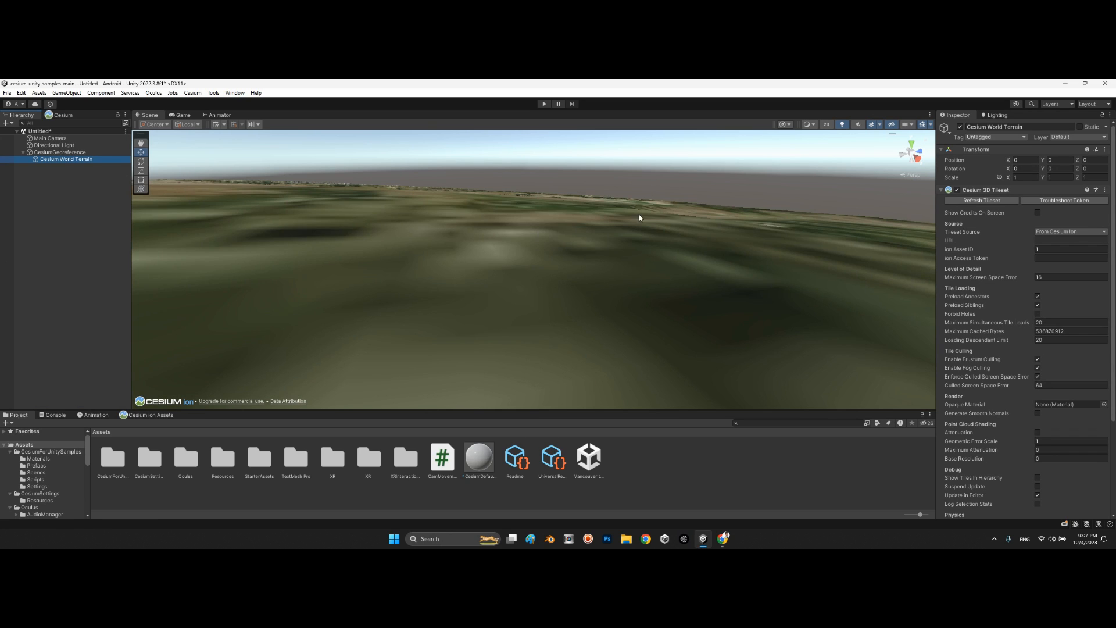
Fly over the Cesium World Terrain and examine its mountain relief and aerial imagery up close
right_drag(635, 232, 779, 220)
key(w)
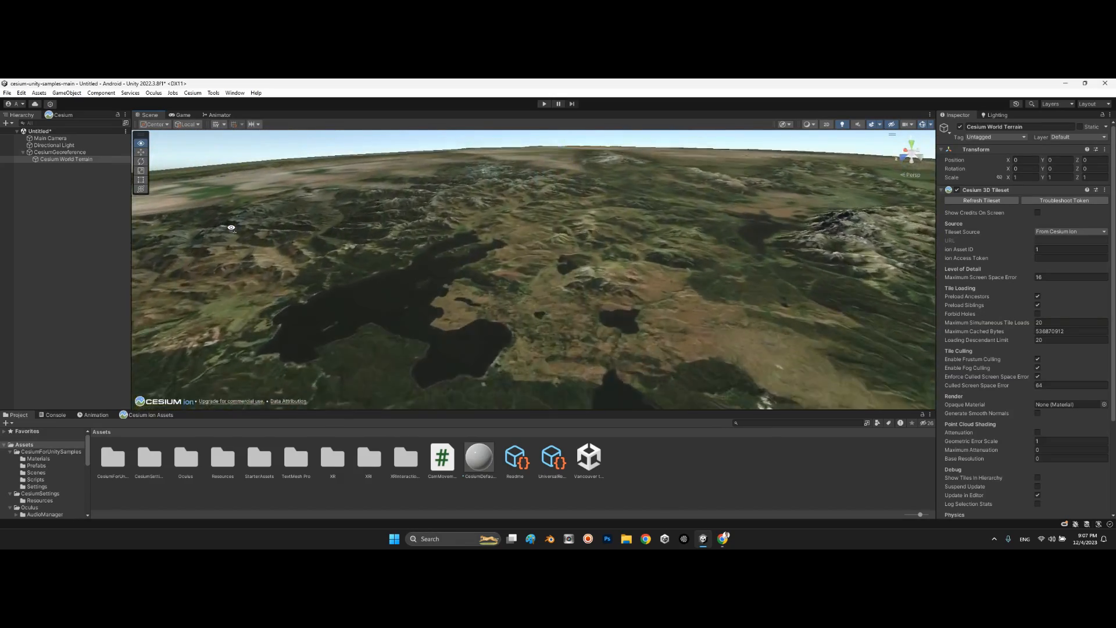
right_drag(231, 231, 470, 326)
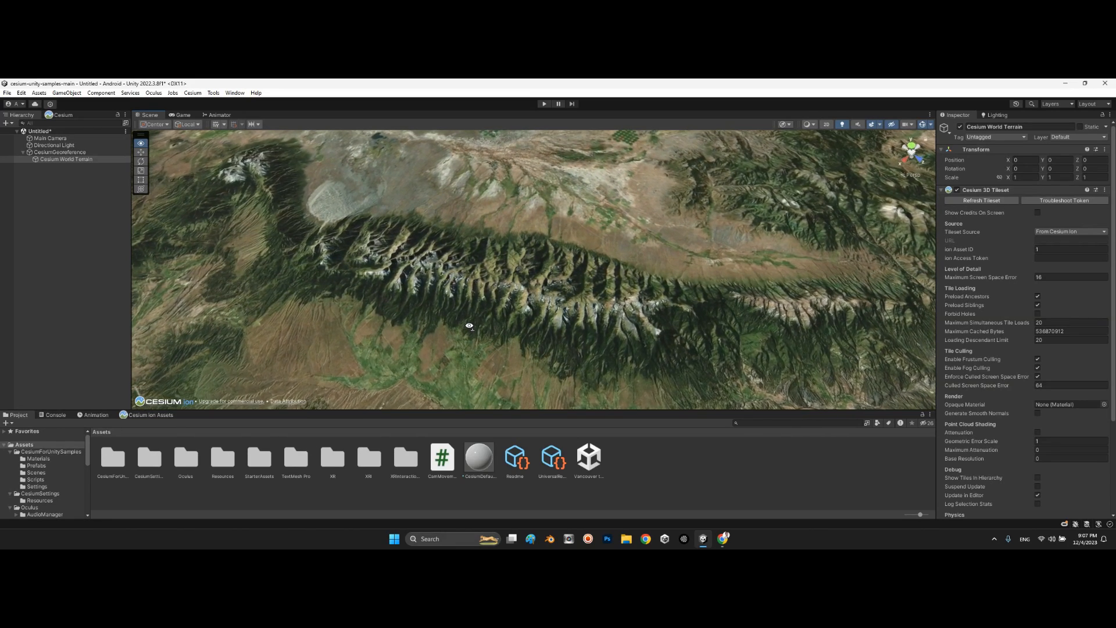
right_drag(470, 327, 467, 222)
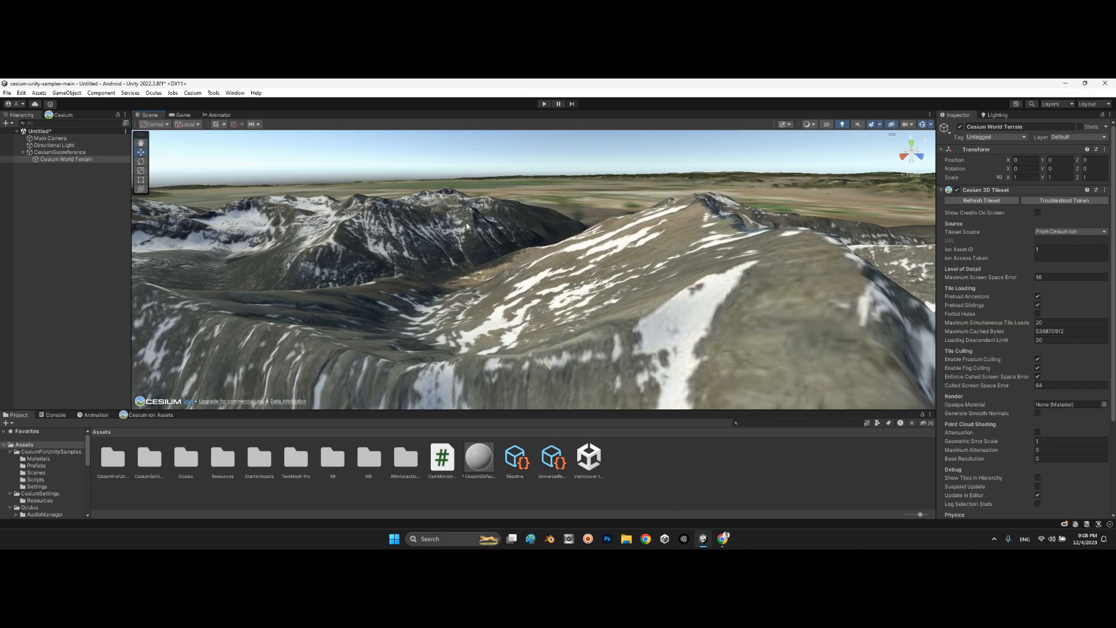
Replace the current georeferenced terrain with Cesium World Terrain + Bing Maps Aerial with Labels imagery and inspect its mountains and labelled roads
click(68, 152)
key(Delete)
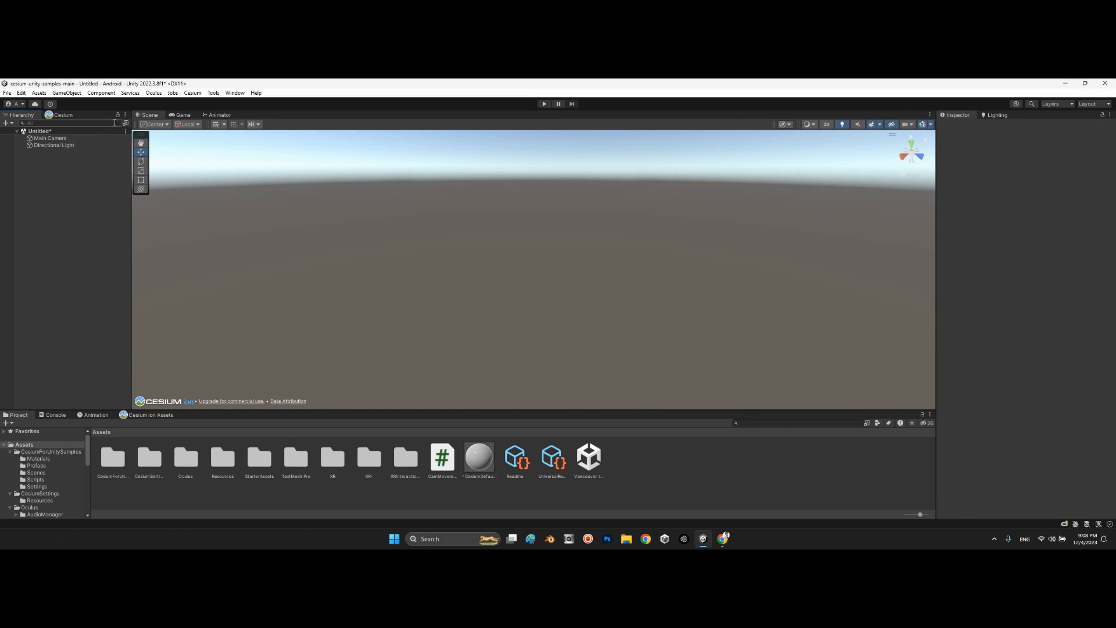
click(58, 115)
click(125, 238)
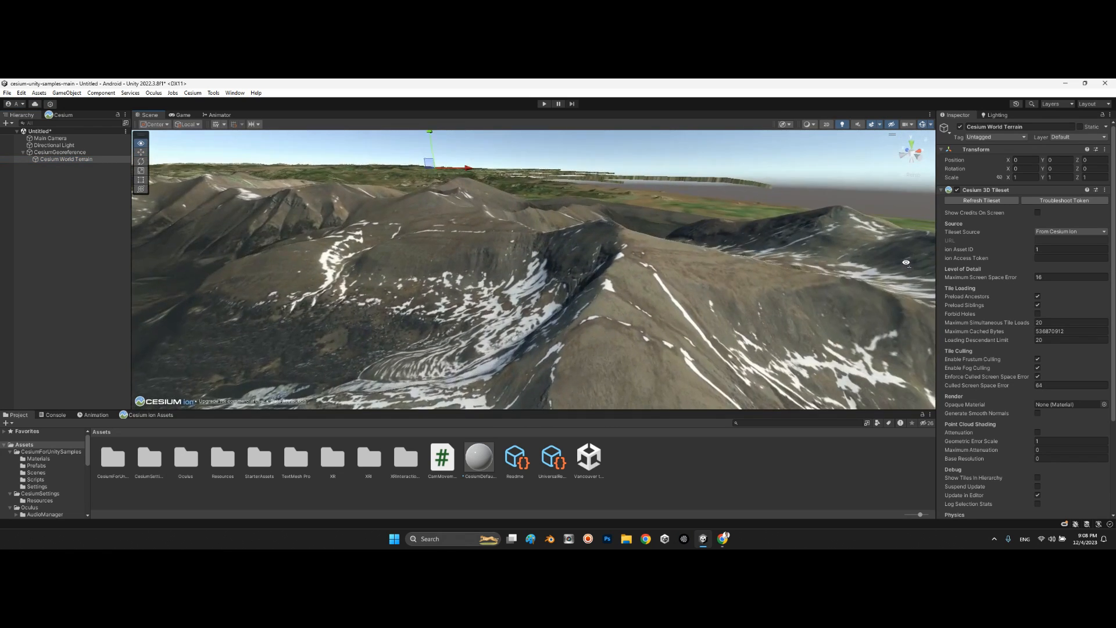
key(w)
right_drag(990, 262, 1042, 329)
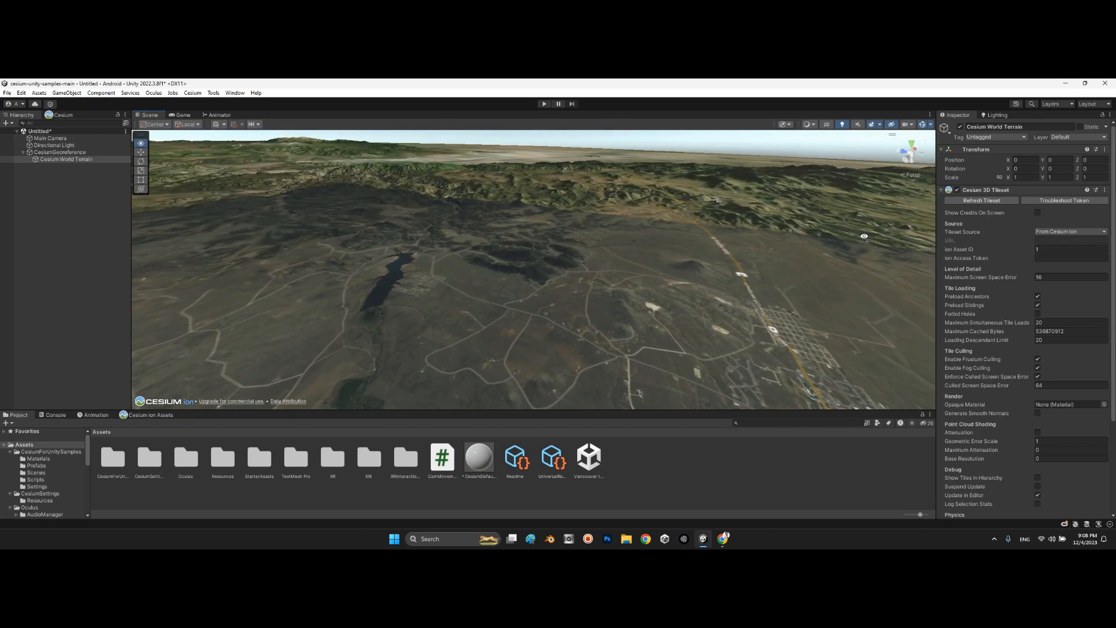
right_drag(634, 258, 574, 275)
key(w)
key(s)
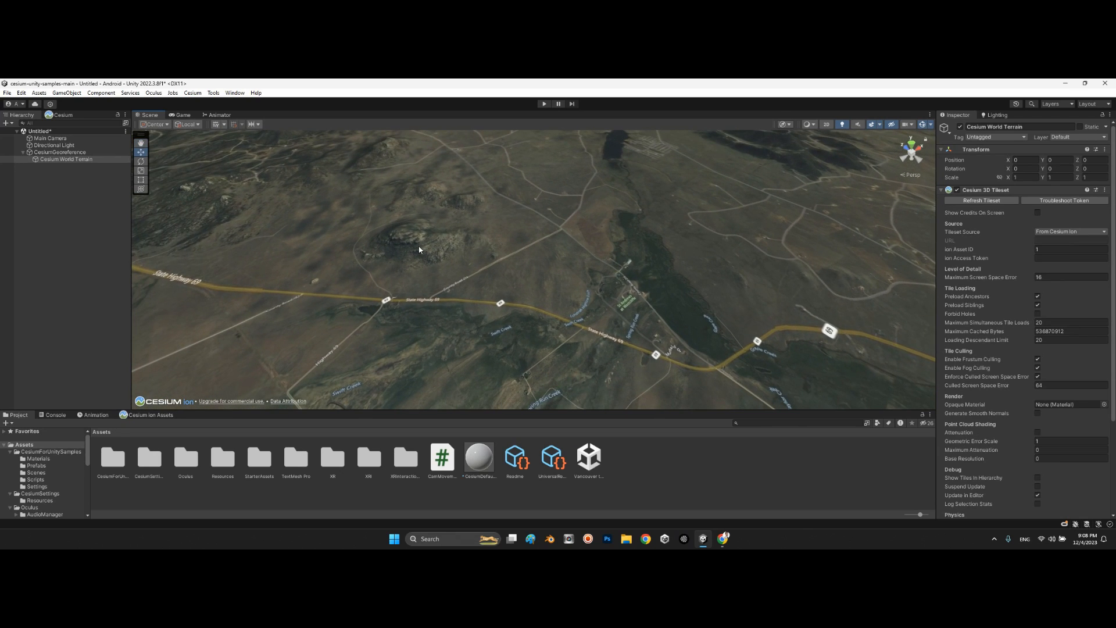
Delete the labelled aerial terrain and its georeference, and add Cesium World Terrain + Bing Maps Road imagery to the scene
click(57, 153)
key(Delete)
click(58, 114)
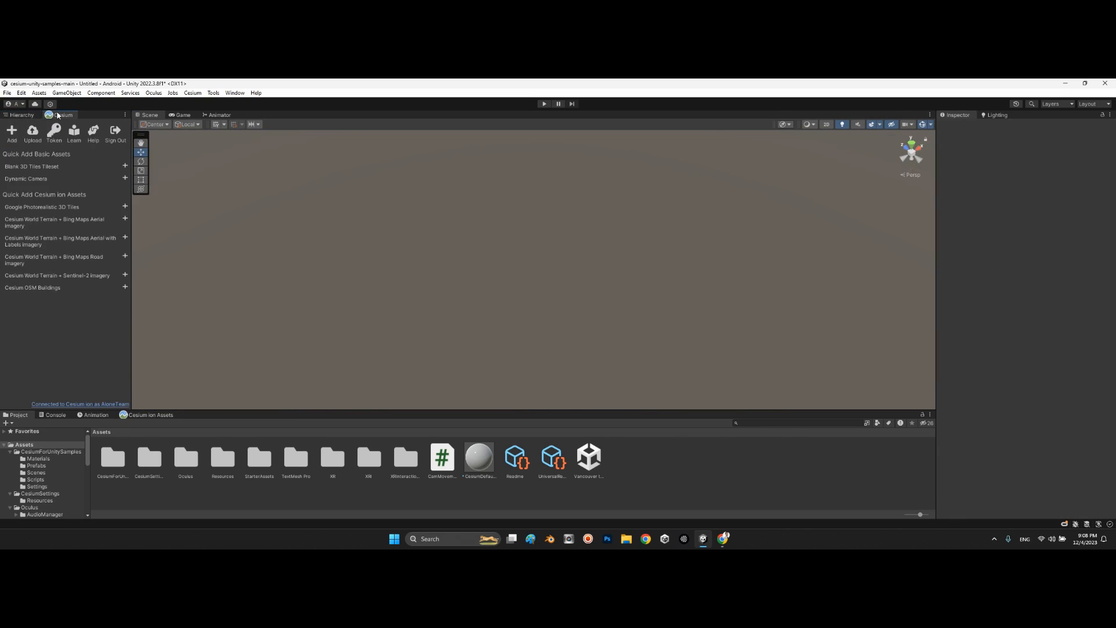
click(125, 256)
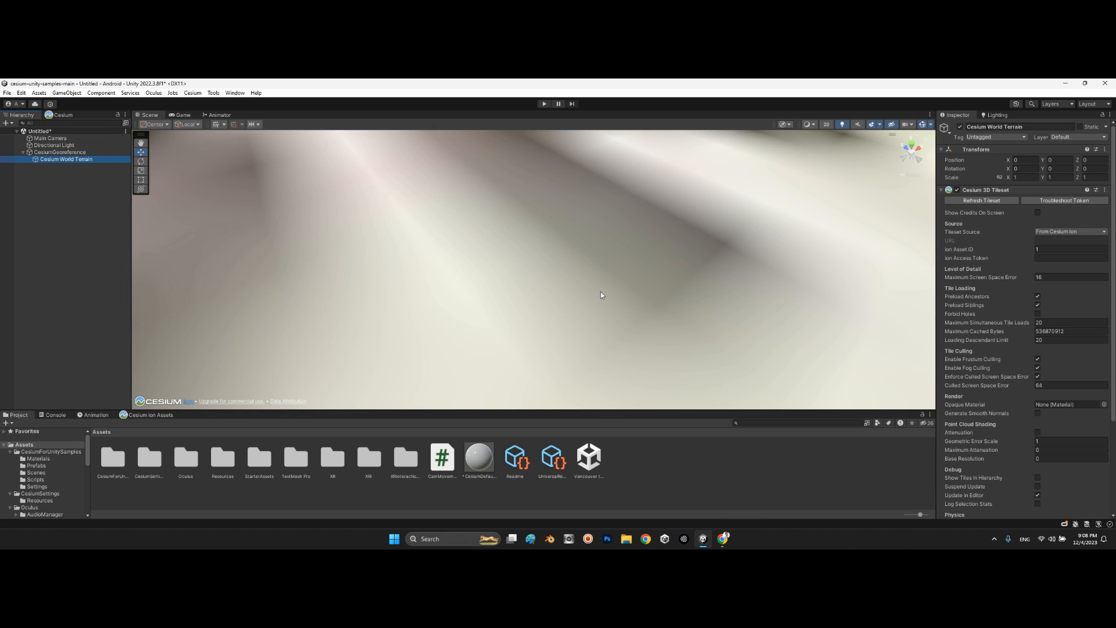
right_drag(601, 291, 468, 251)
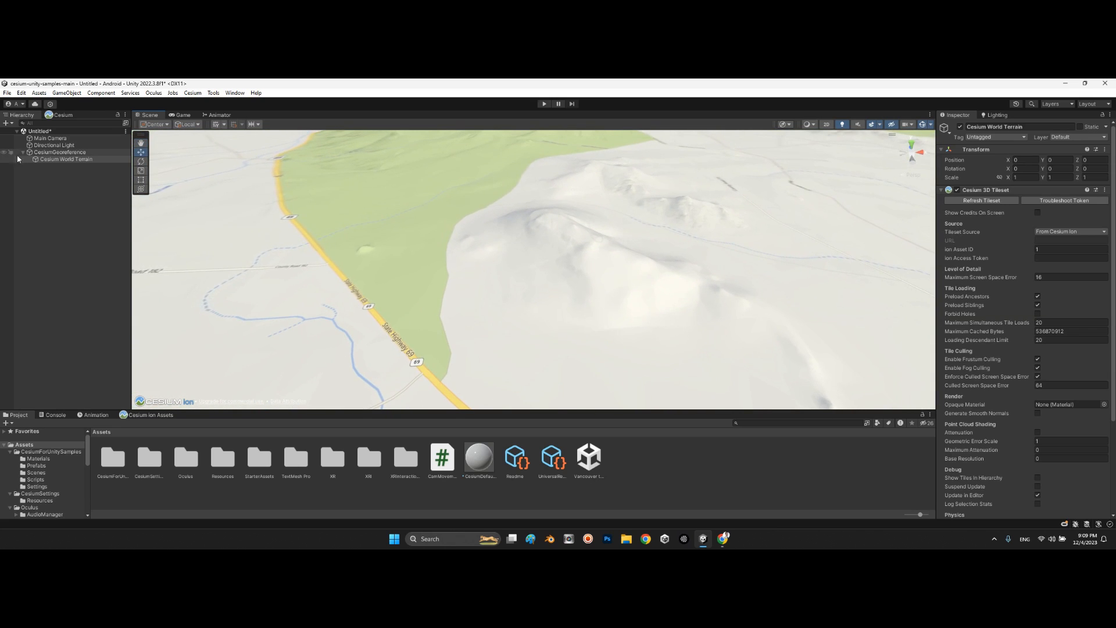
Delete the road-map terrain and its georeference, and add Cesium World Terrain + Sentinel-2 imagery to the scene
click(59, 152)
key(Delete)
click(64, 116)
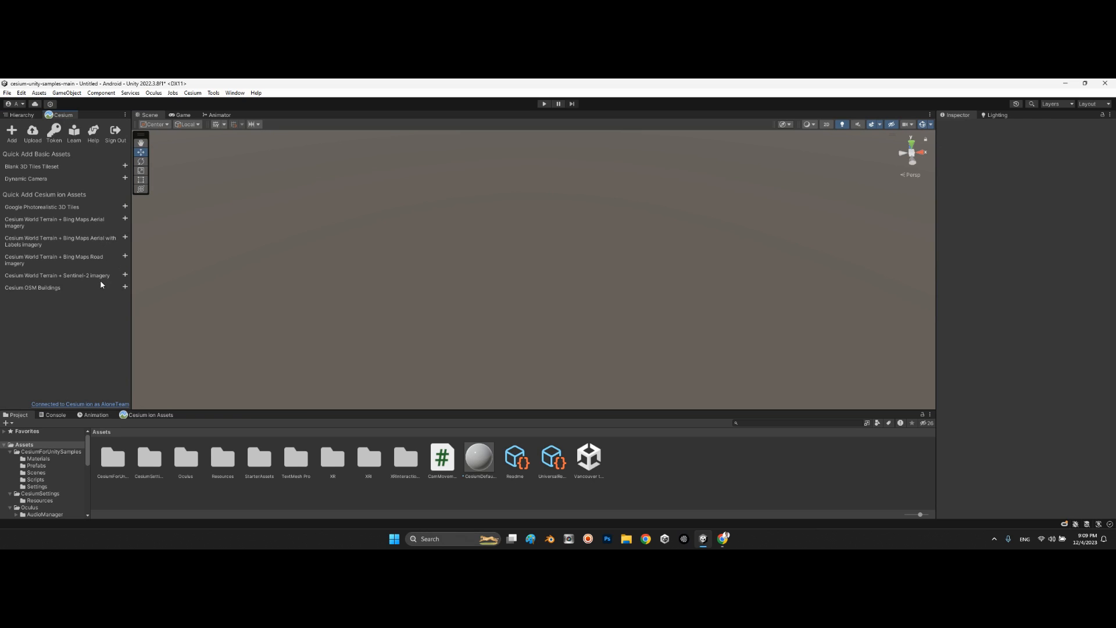
click(125, 275)
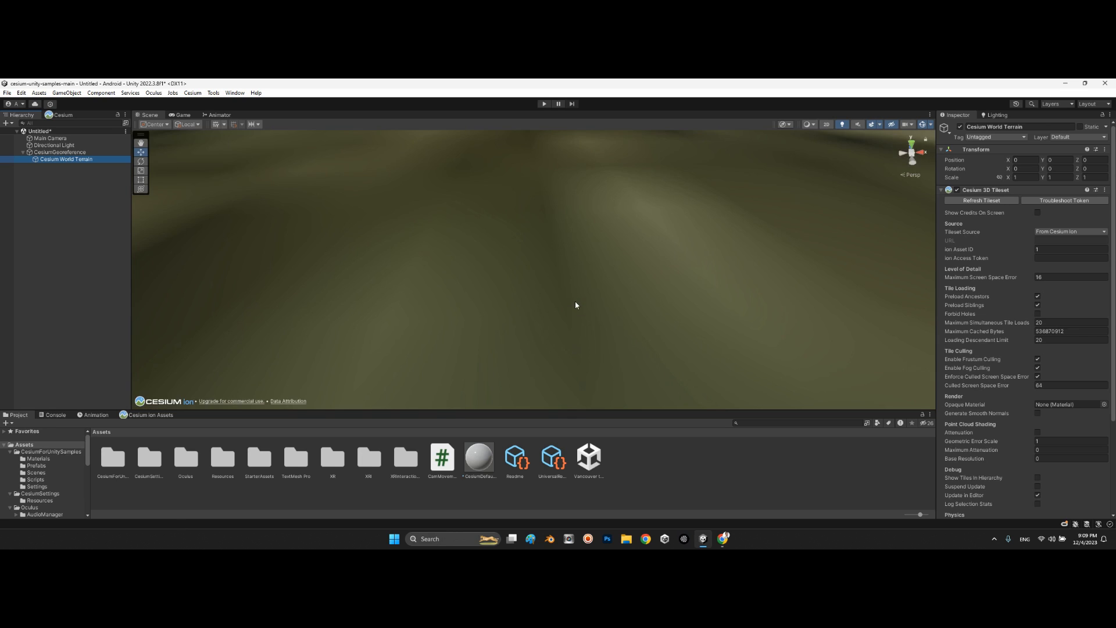
right_drag(570, 309, 401, 291)
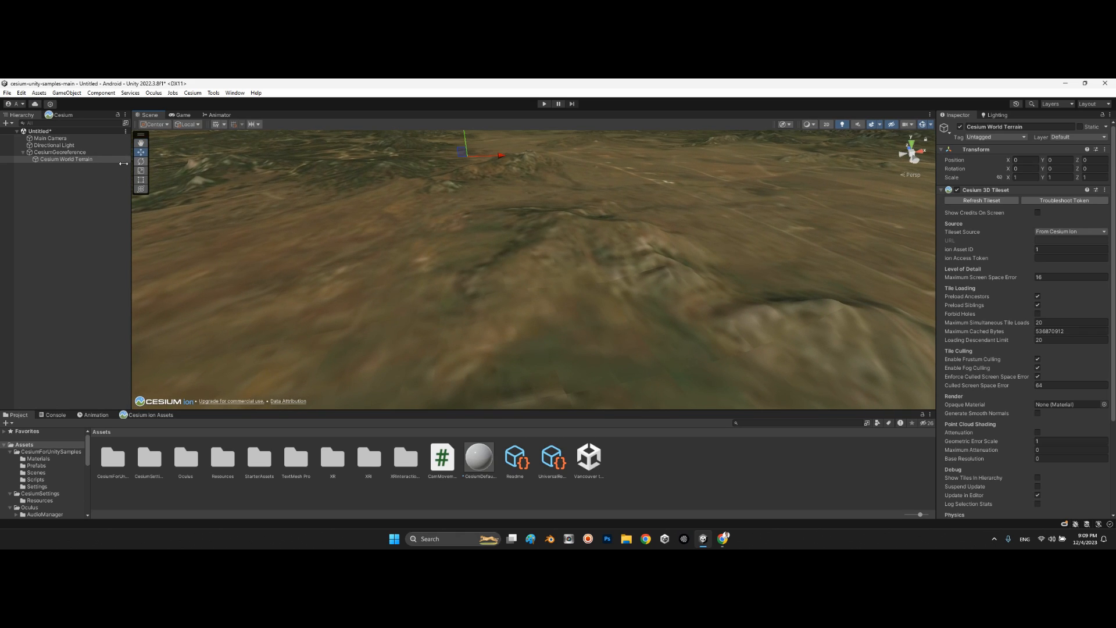
Remove the Sentinel-2 terrain with its georeference and add Google Photorealistic 3D Tiles to the scene
key(Delete)
click(61, 115)
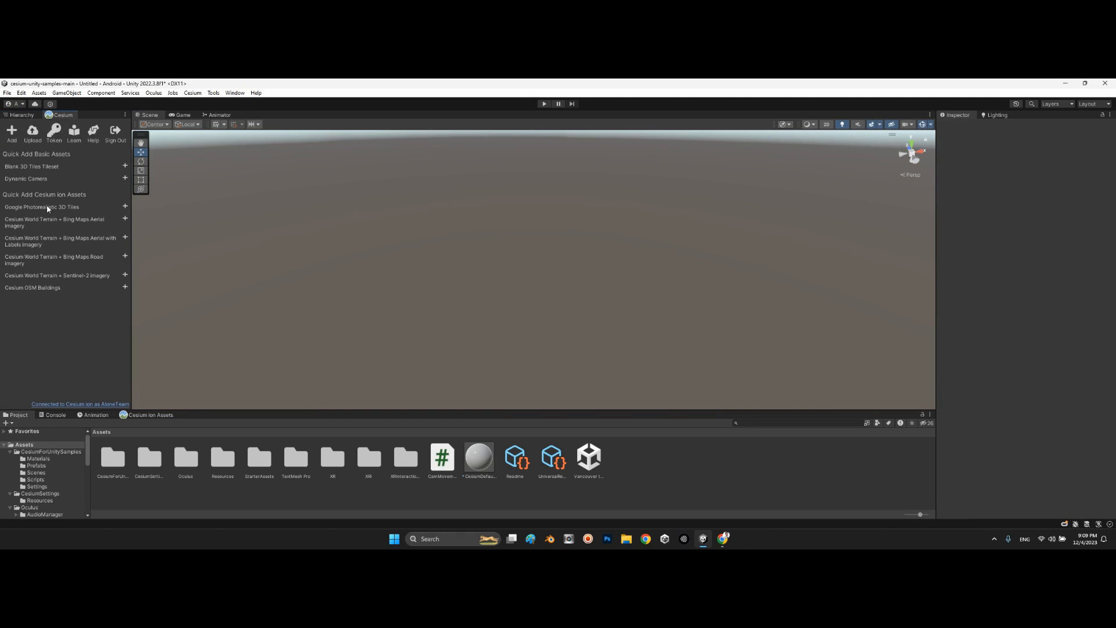
click(125, 207)
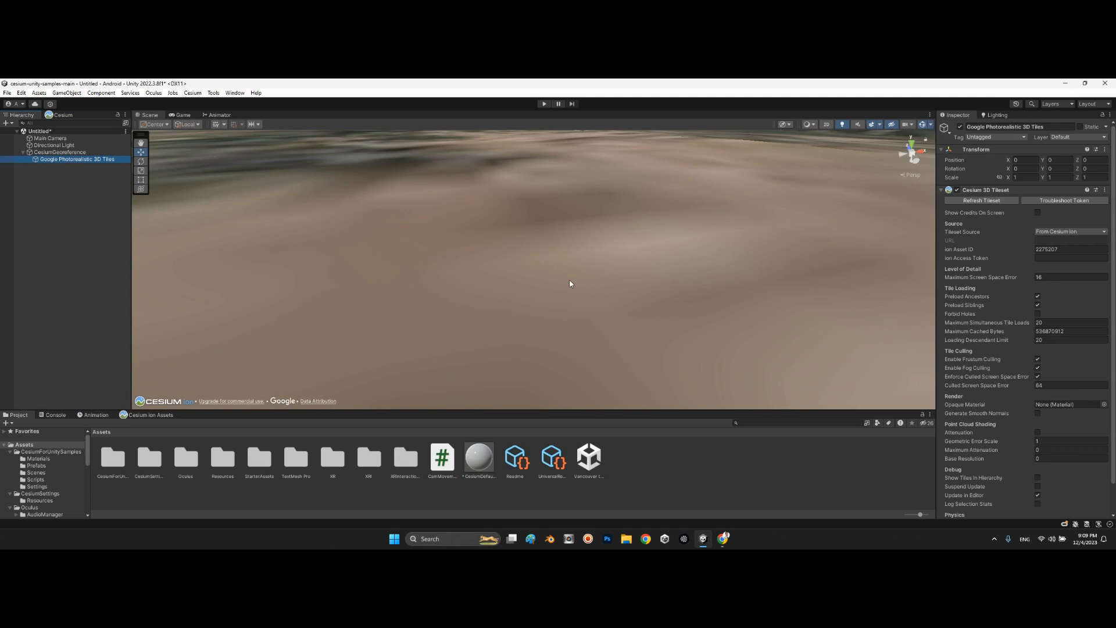
right_drag(580, 300, 599, 273)
key(w)
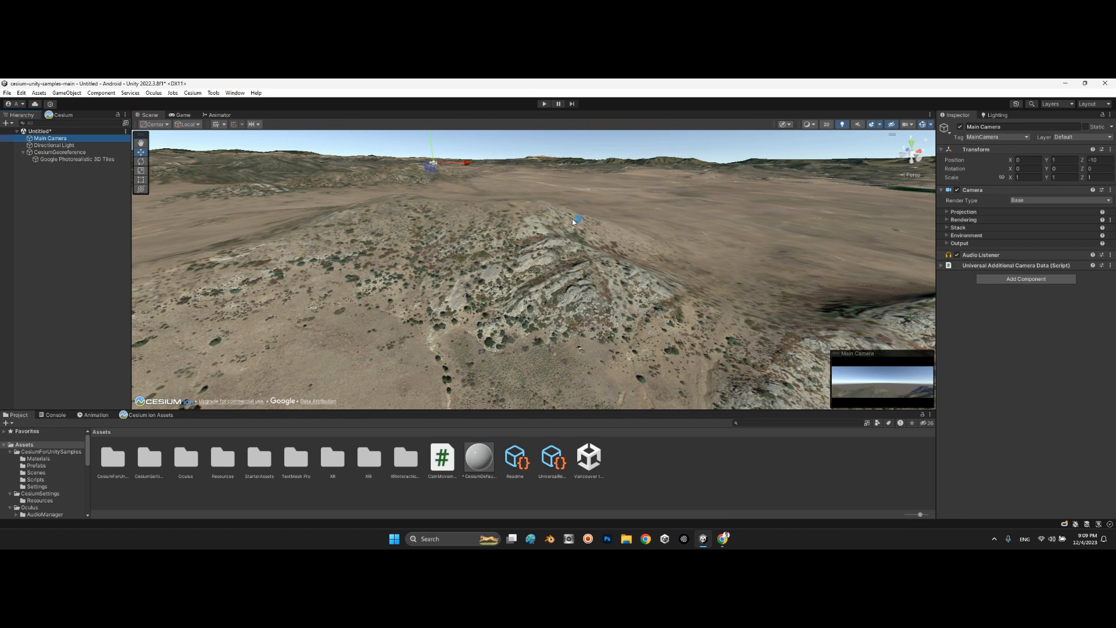
right_drag(545, 270, 895, 250)
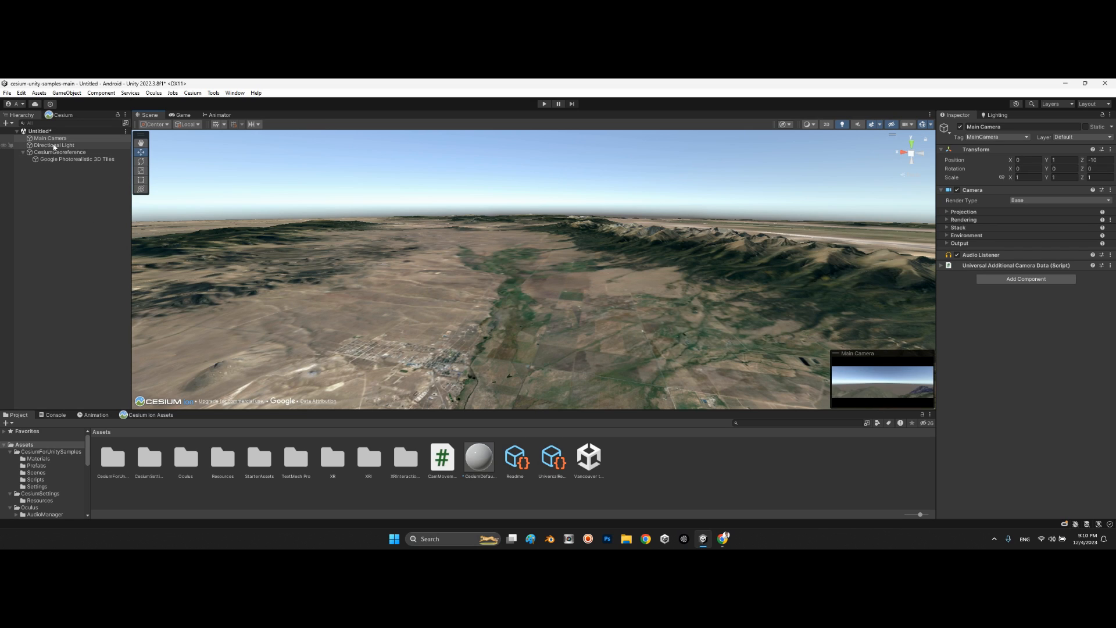
Replace the Main Camera with Cesium's Dynamic Camera and frame it in the Scene view
key(Delete)
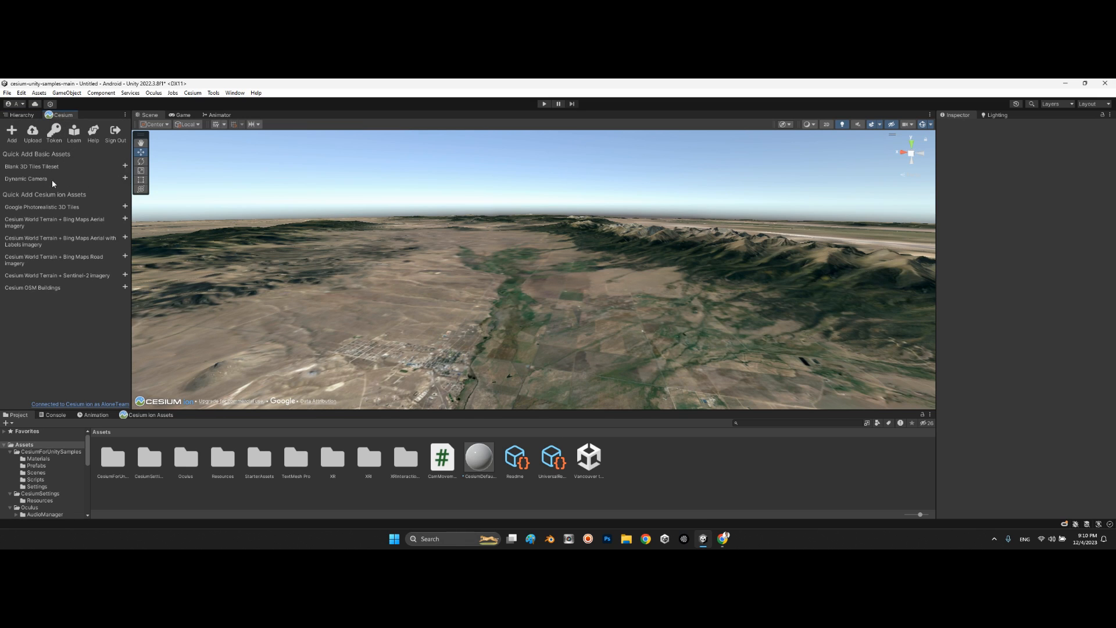
click(125, 178)
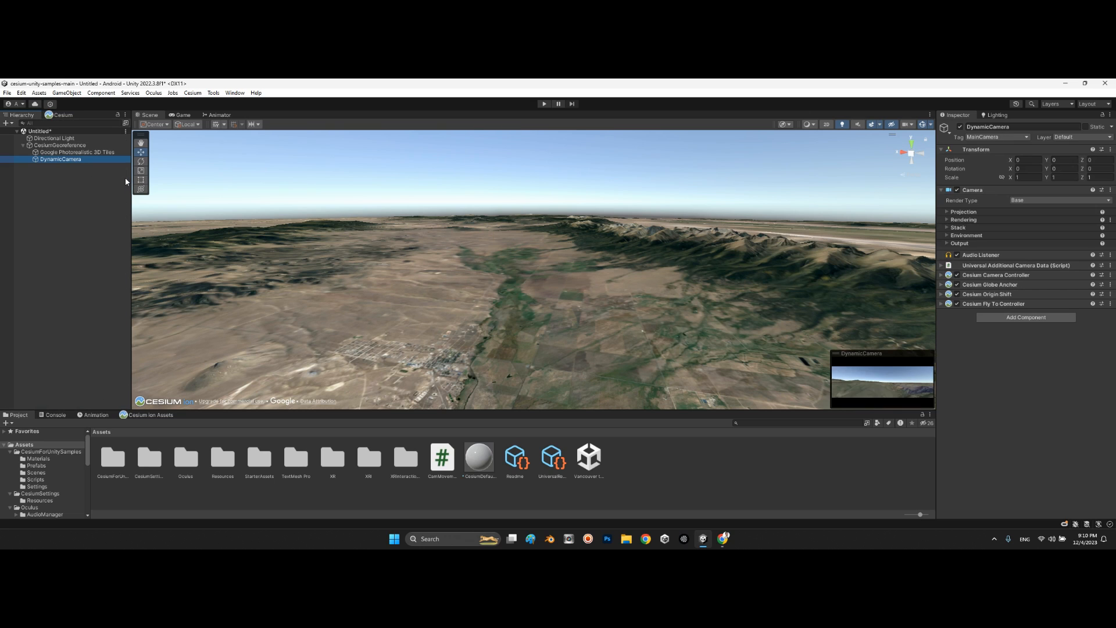
click(56, 160)
click(50, 166)
click(52, 160)
double_click(52, 163)
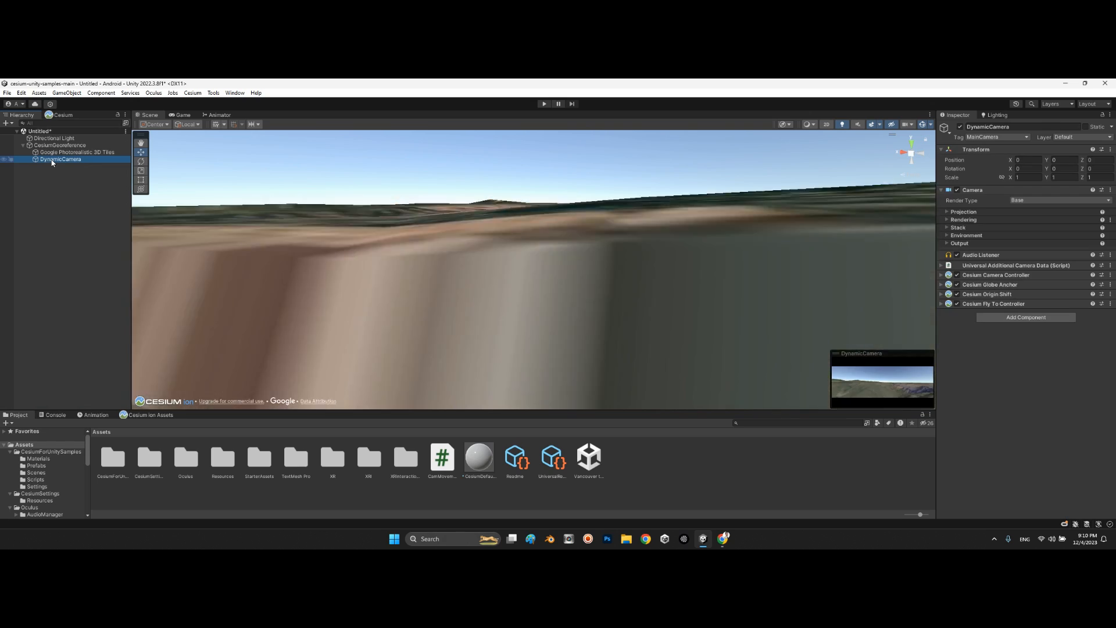
right_drag(501, 221, 253, 231)
key(a)
Run the scene in the Game view and test the dynamic camera's backward, sideways and forward movement over the mountains
click(180, 115)
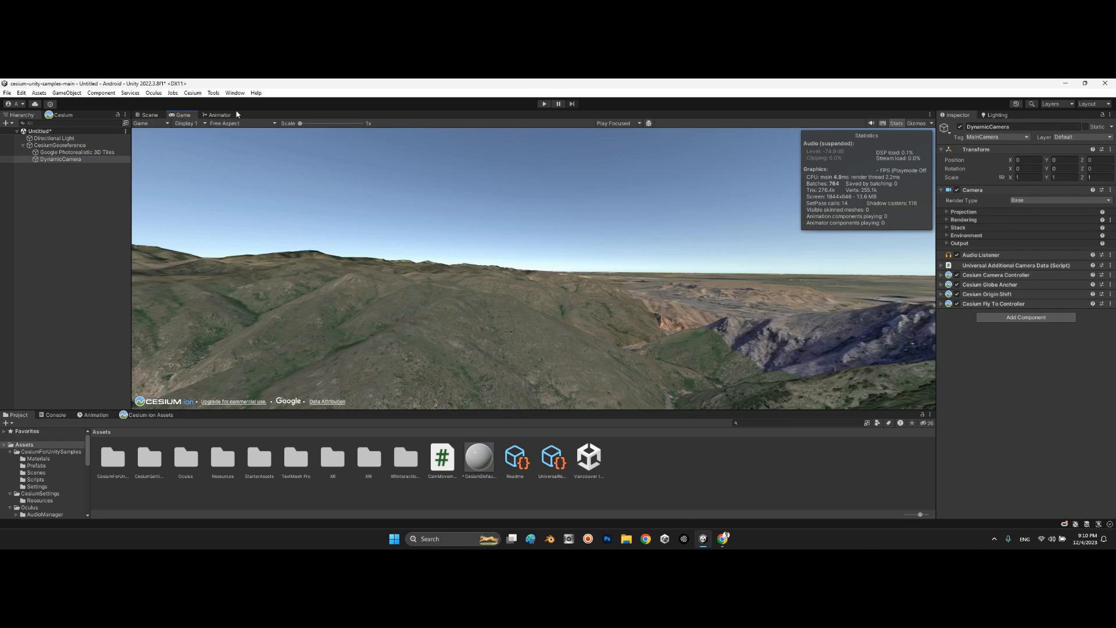
click(545, 105)
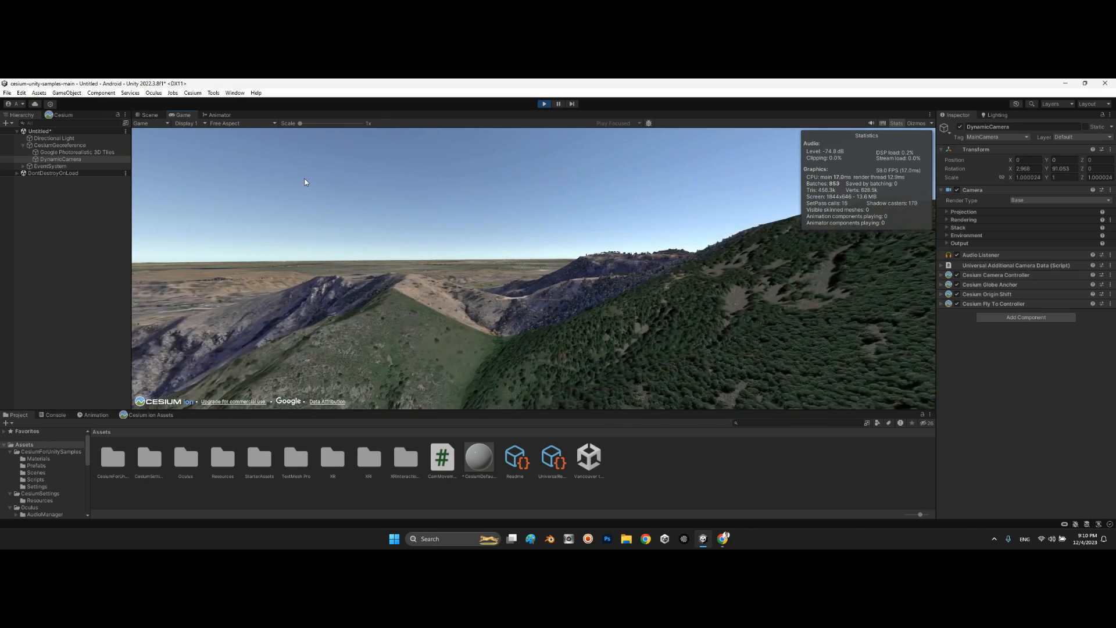
key(s)
key(a)
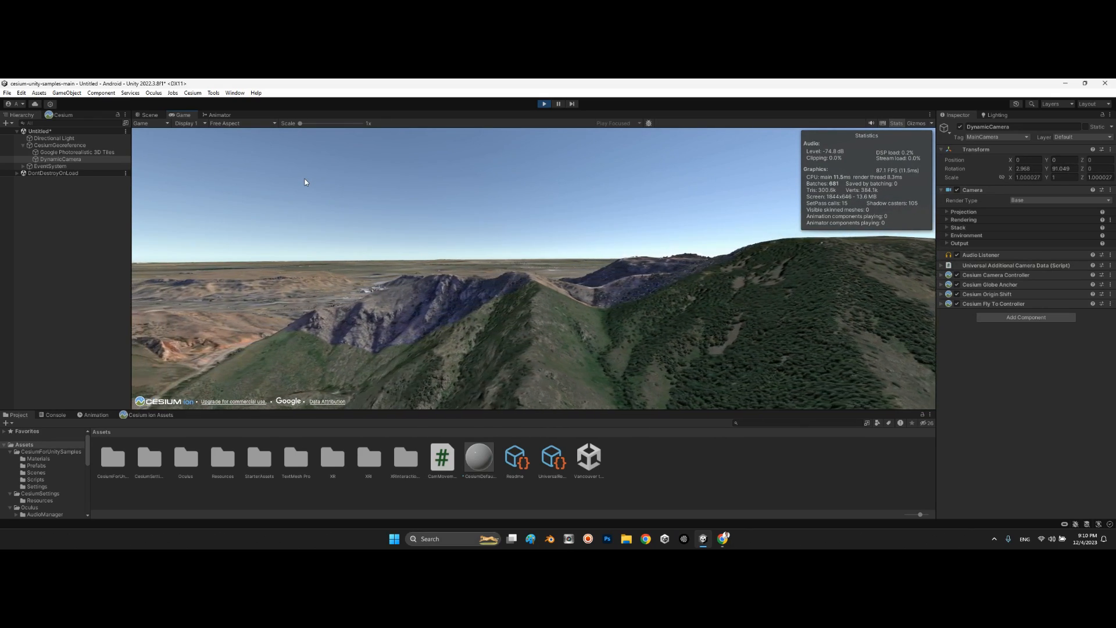
key(d)
key(s)
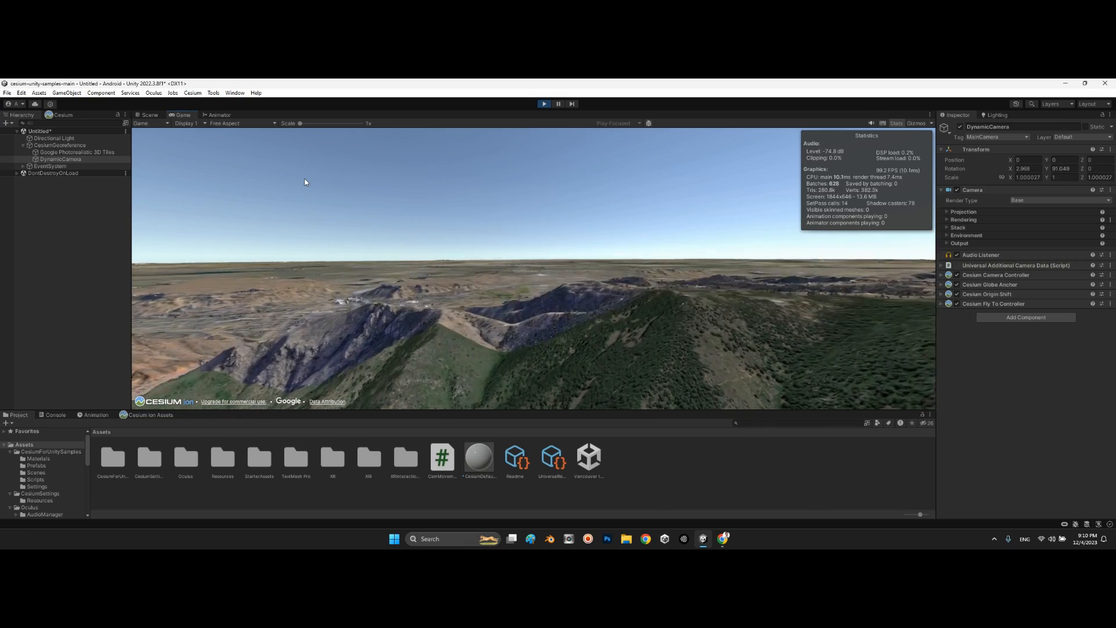
key(w)
key(w)
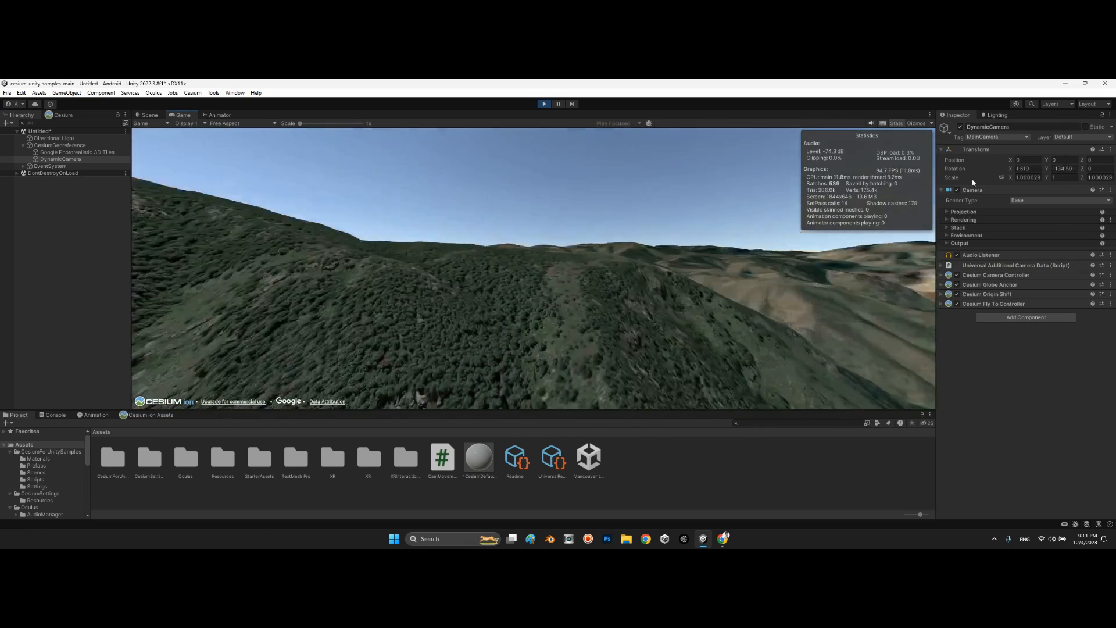
Fly the dynamic camera forward from the forested hills to high altitude and examine how the photorealistic globe streams in
key(w)
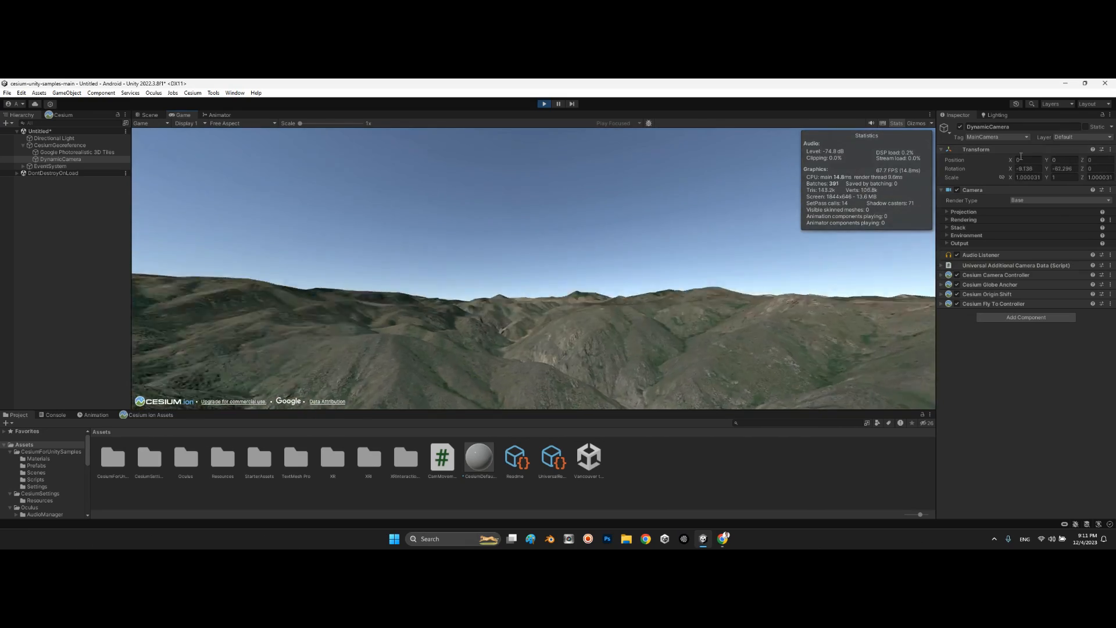
key(w)
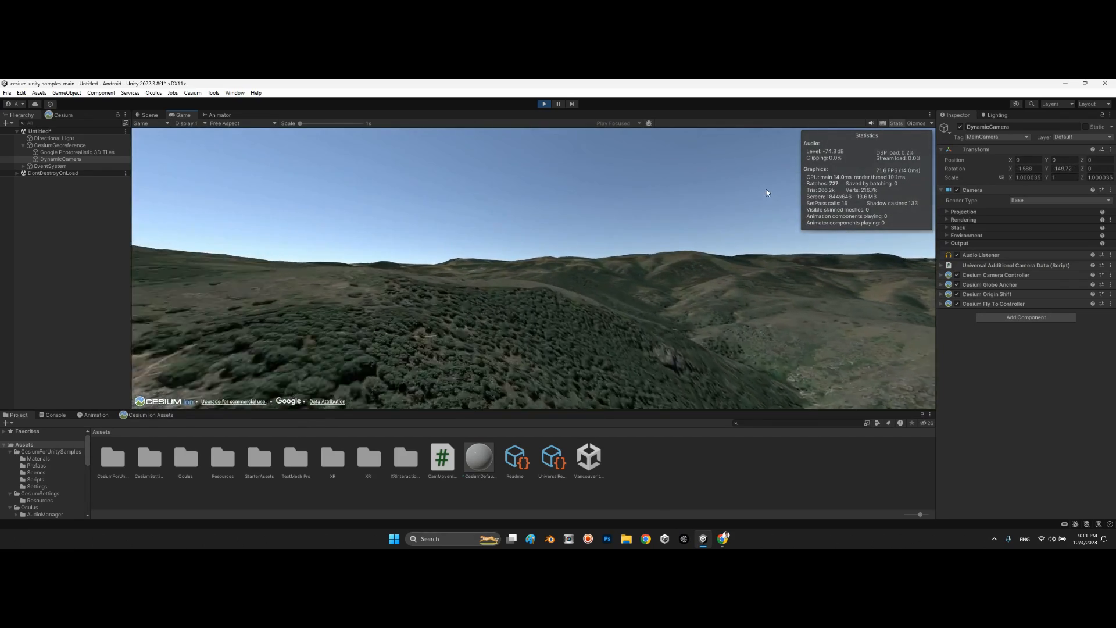
key(w)
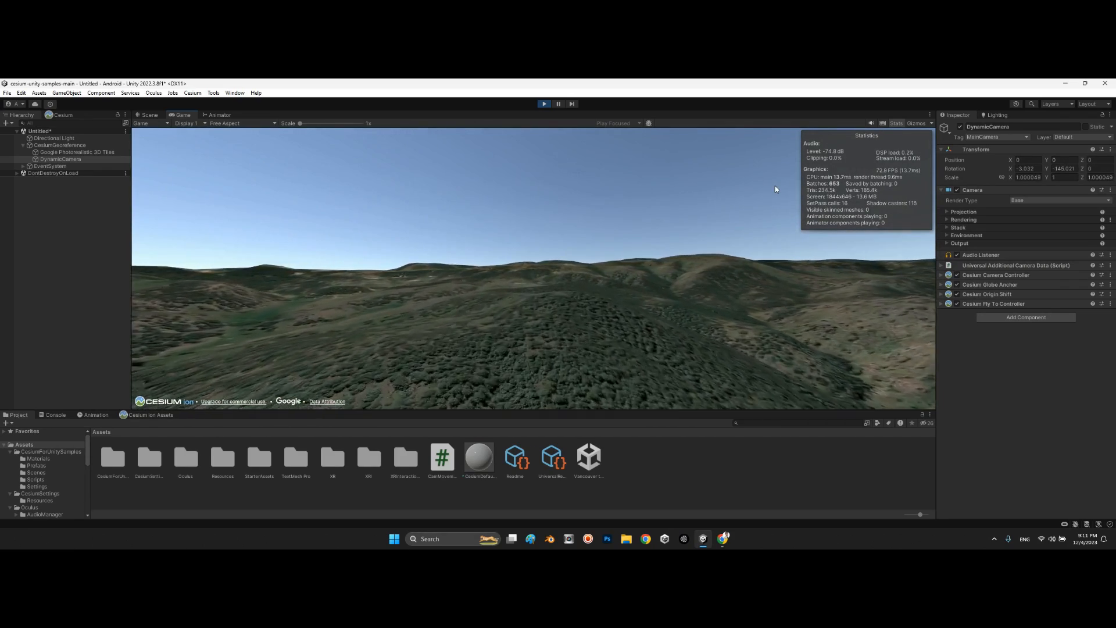
key(w)
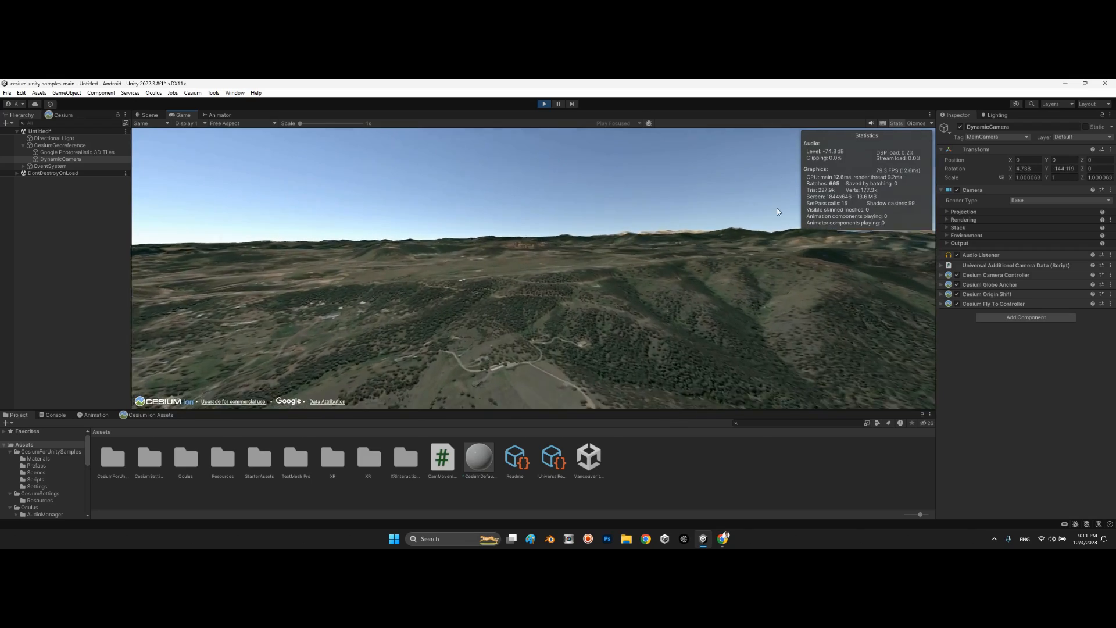
key(w)
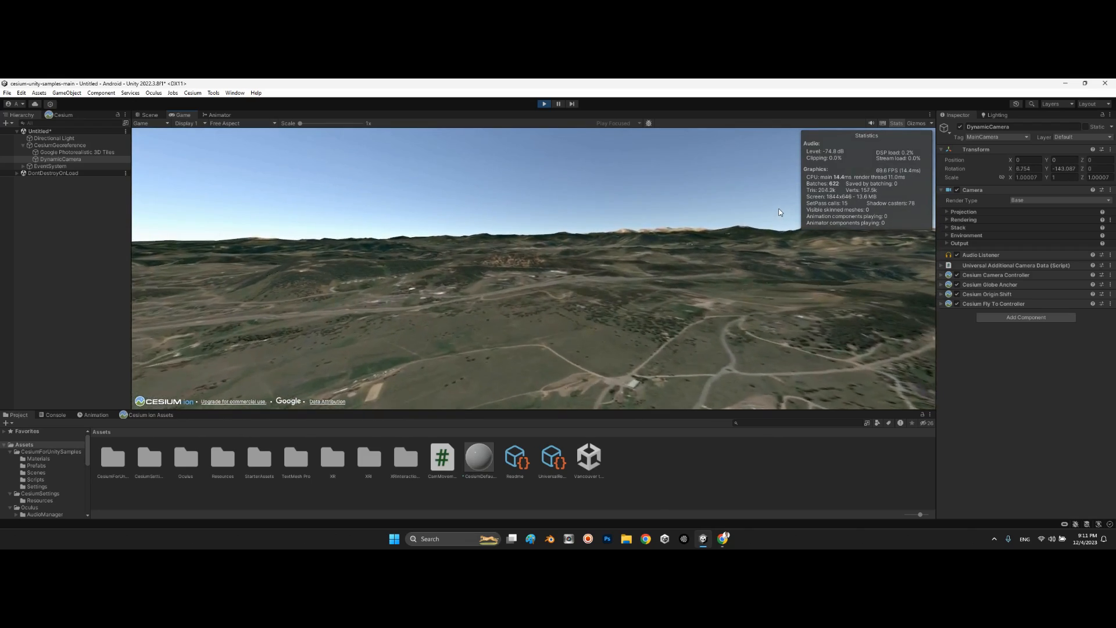
key(w)
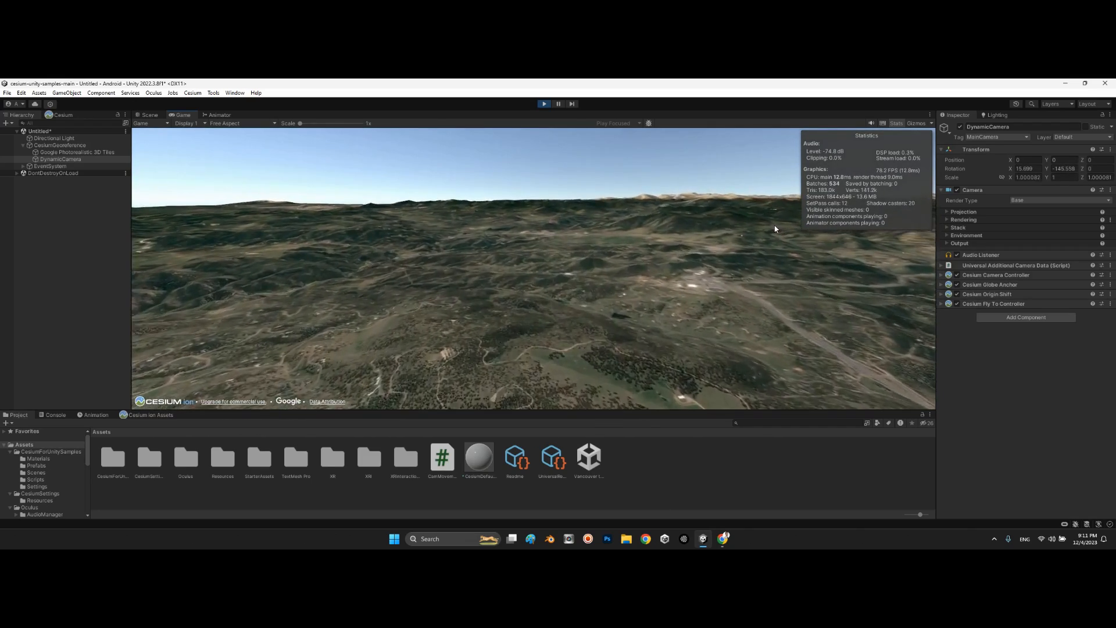
key(w)
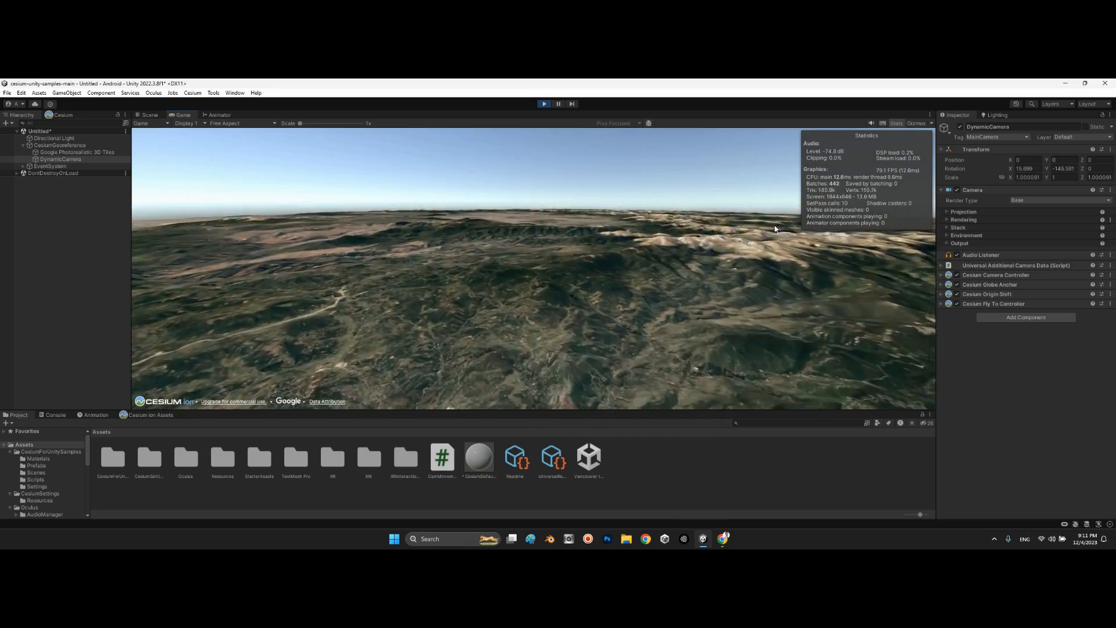
key(w)
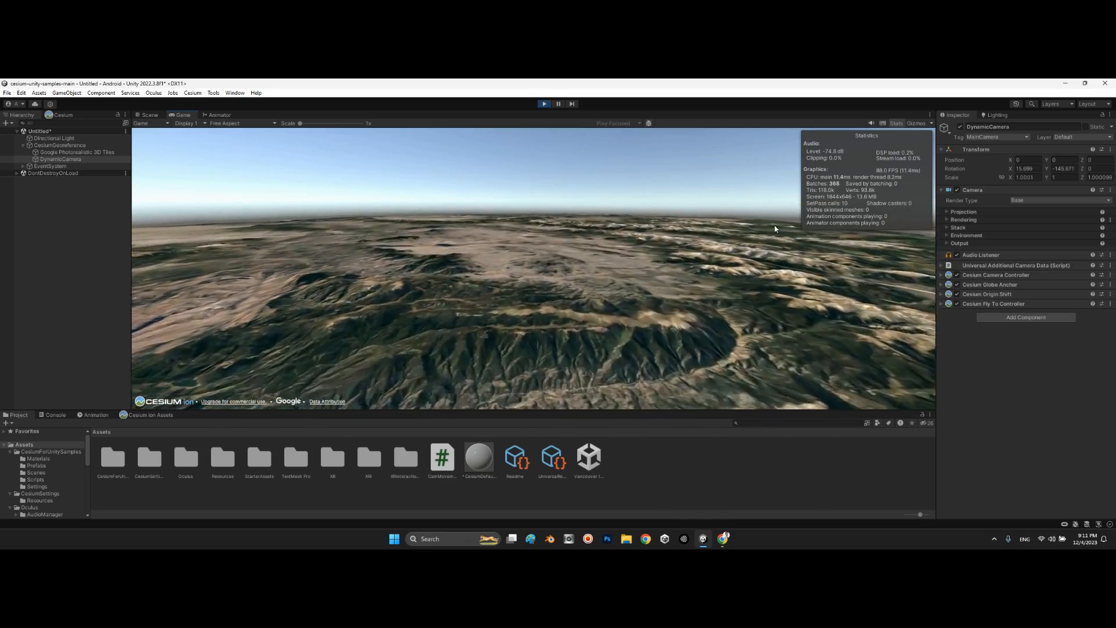
key(w)
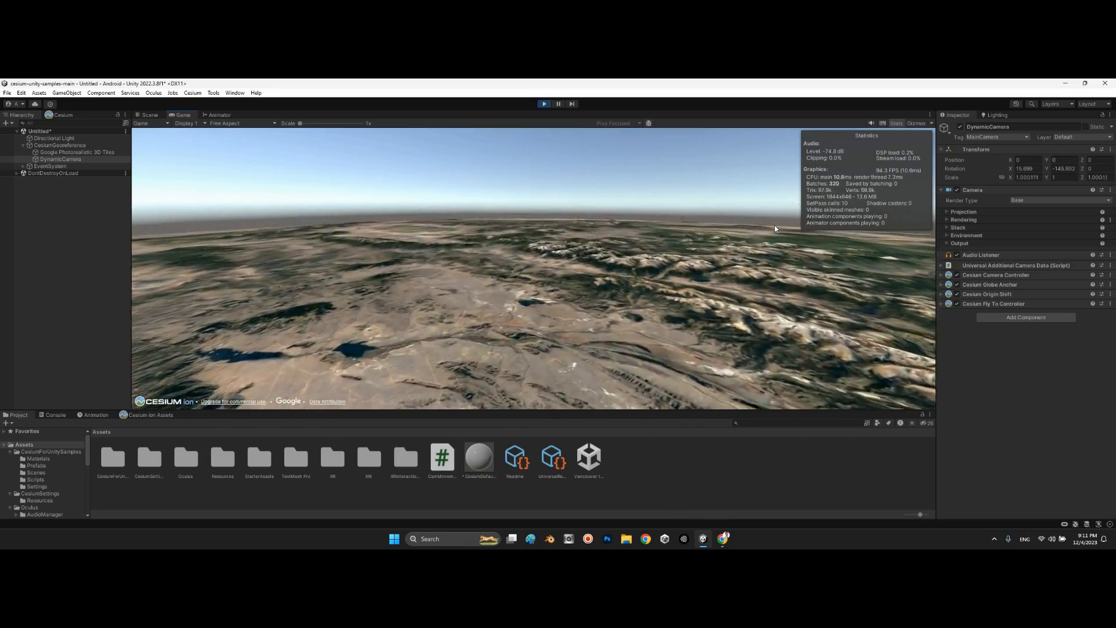
key(w)
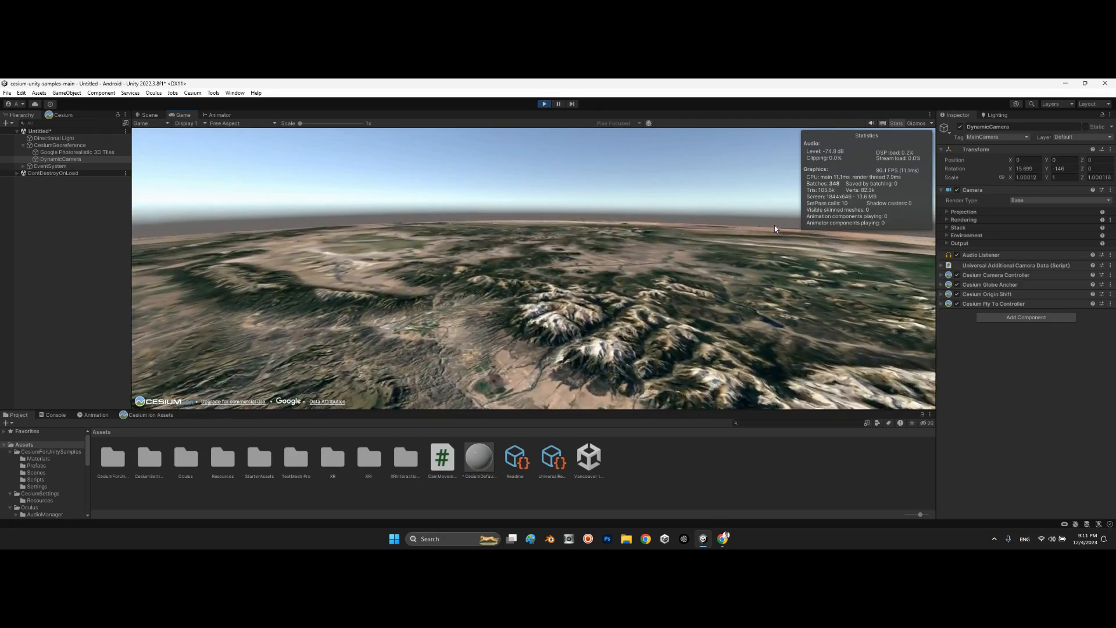
key(w)
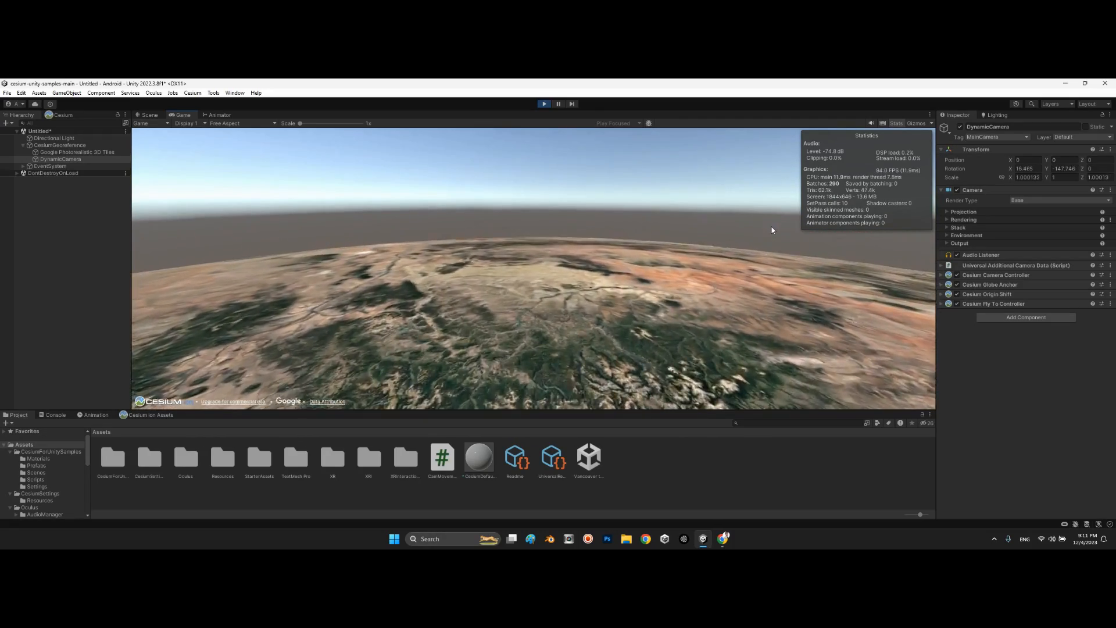
key(w)
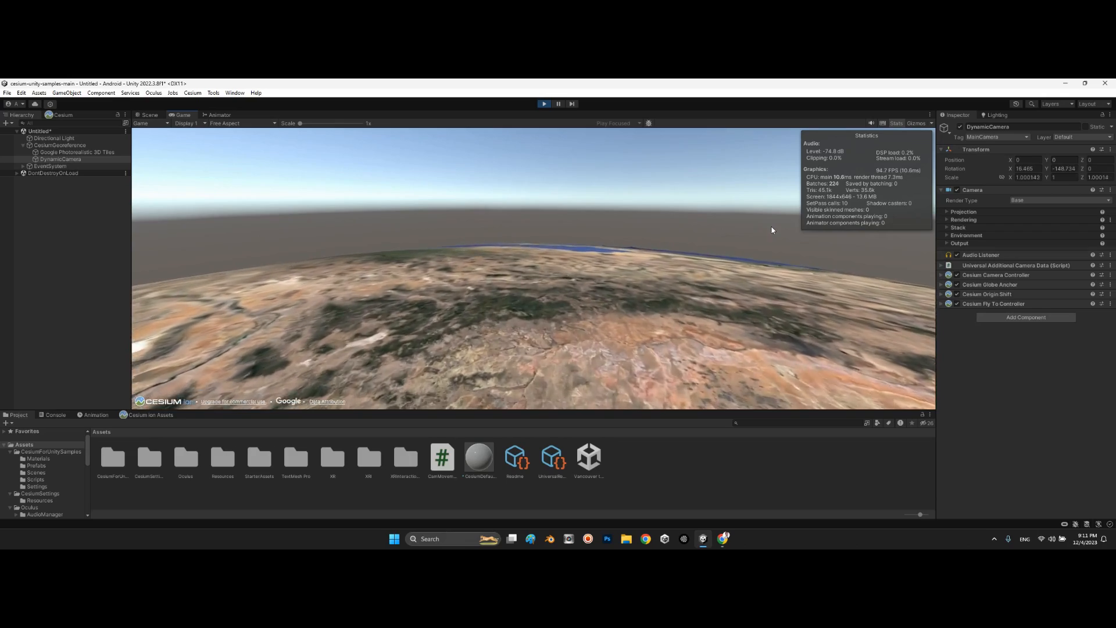
key(w)
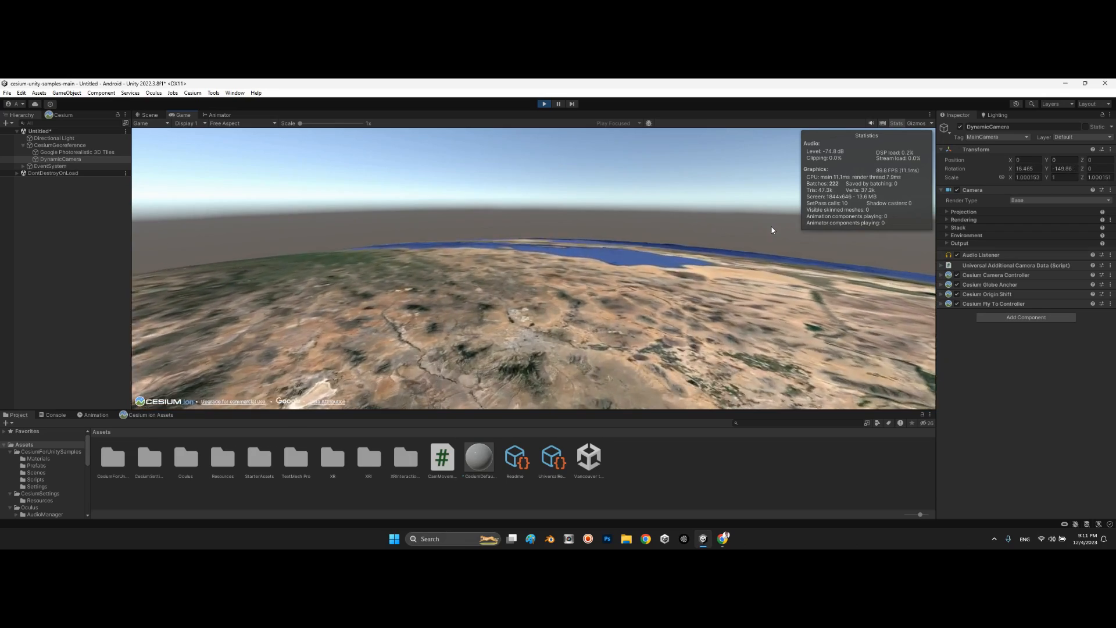
Fly the dynamic camera from high altitude down over the desert and examine the terrain detail around the rocky ridges
key(w)
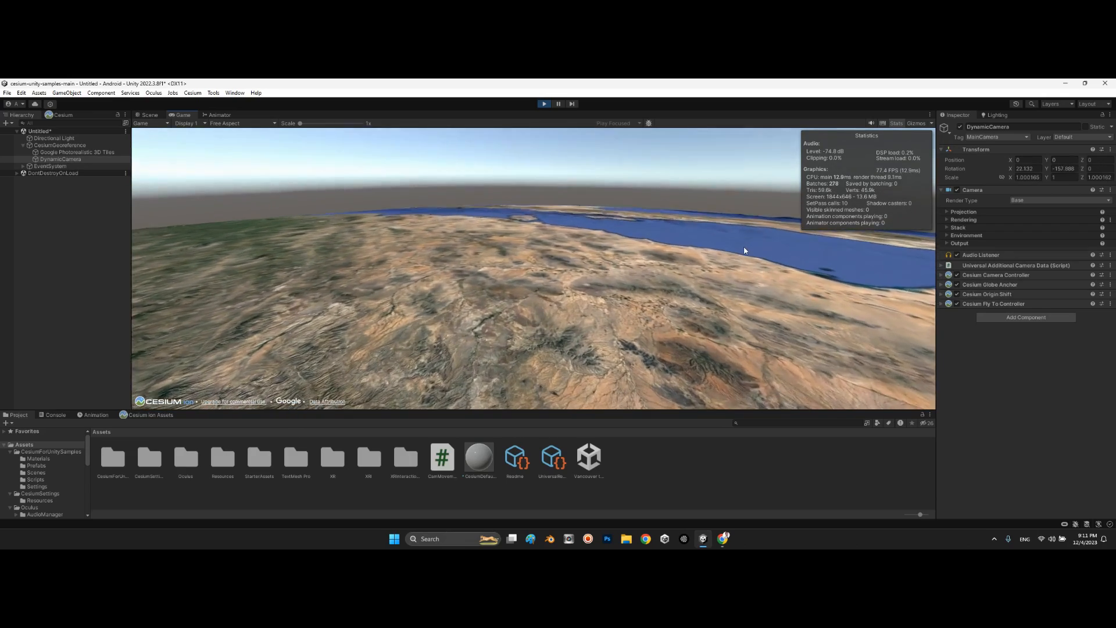
key(w)
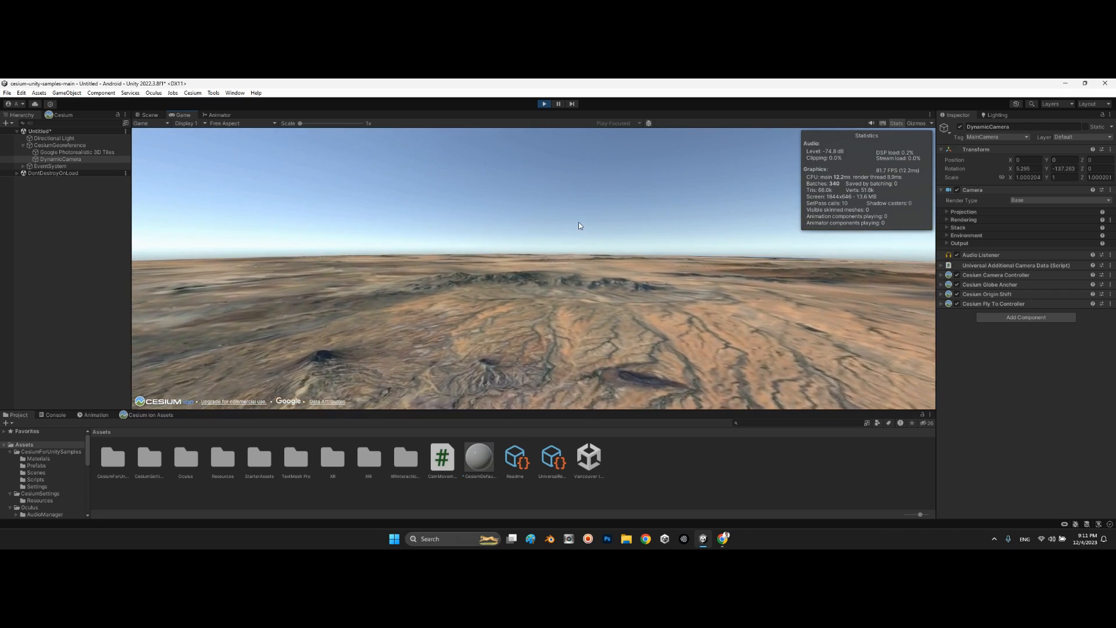
key(w)
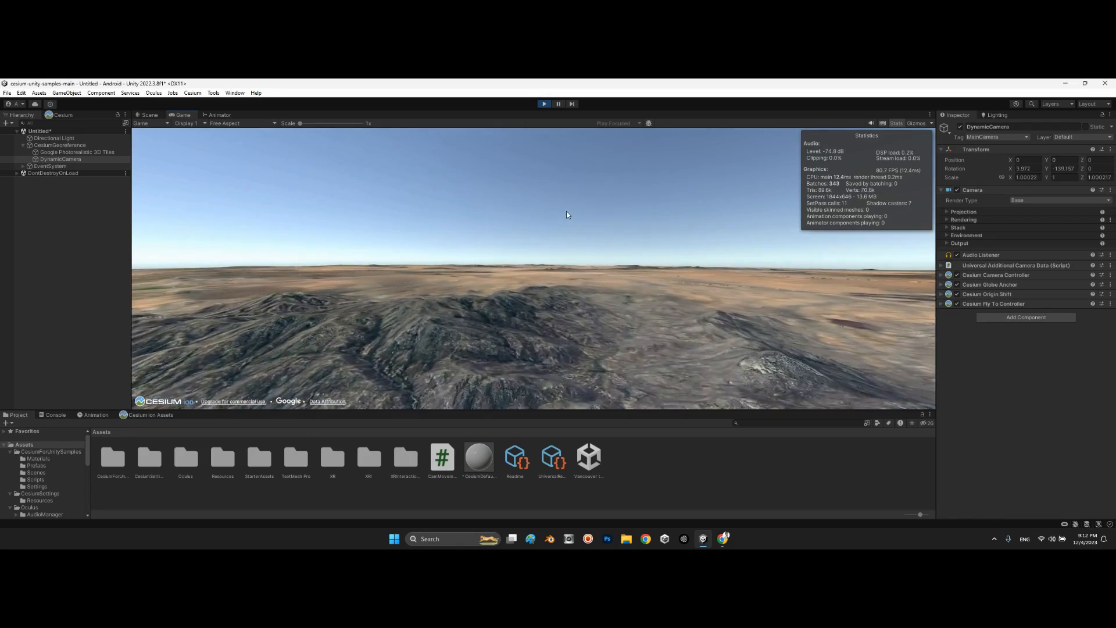
key(w)
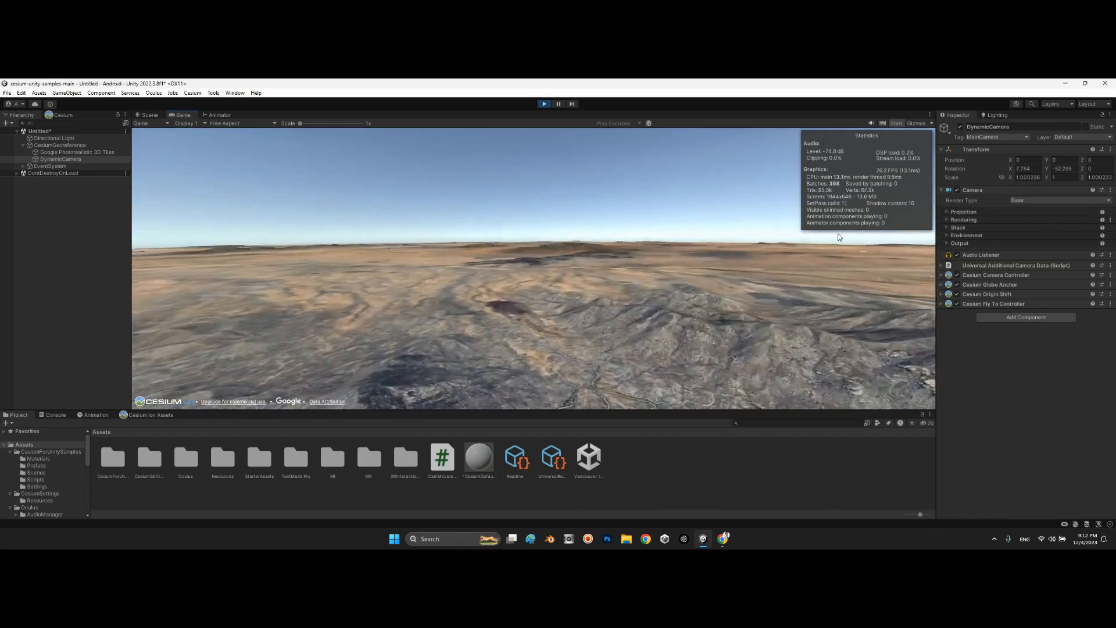
Stop the running scene, return to the Scene view, deselect the dynamic camera and view the green hills
click(545, 105)
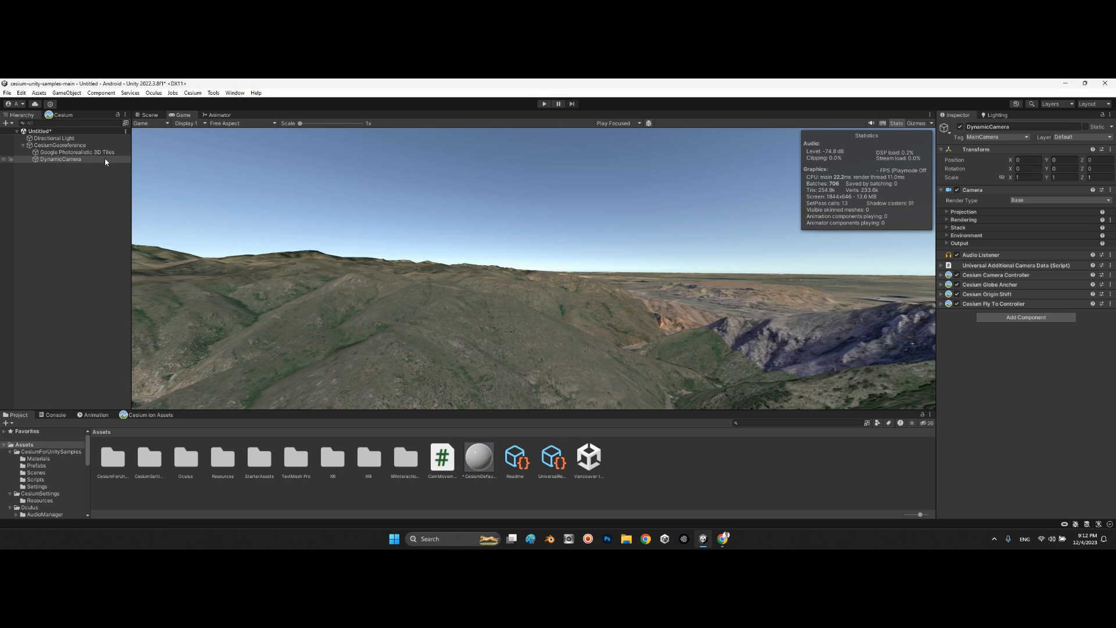
click(150, 115)
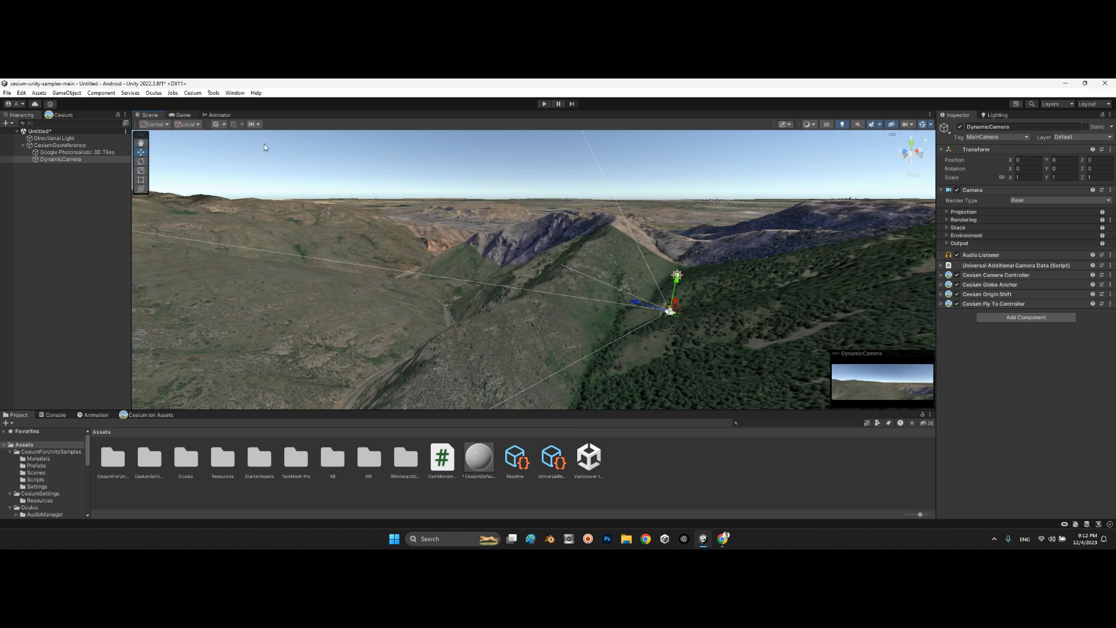
click(98, 265)
right_drag(621, 294, 399, 290)
key(w)
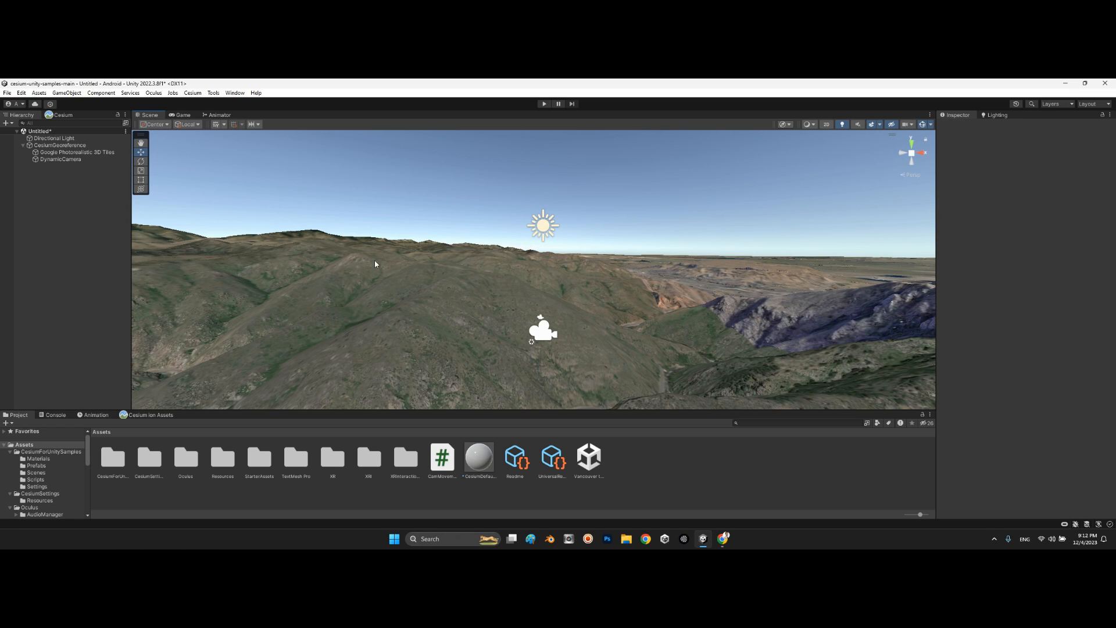
Switch to the browser, open Google Maps and bring central Paris into view
click(727, 543)
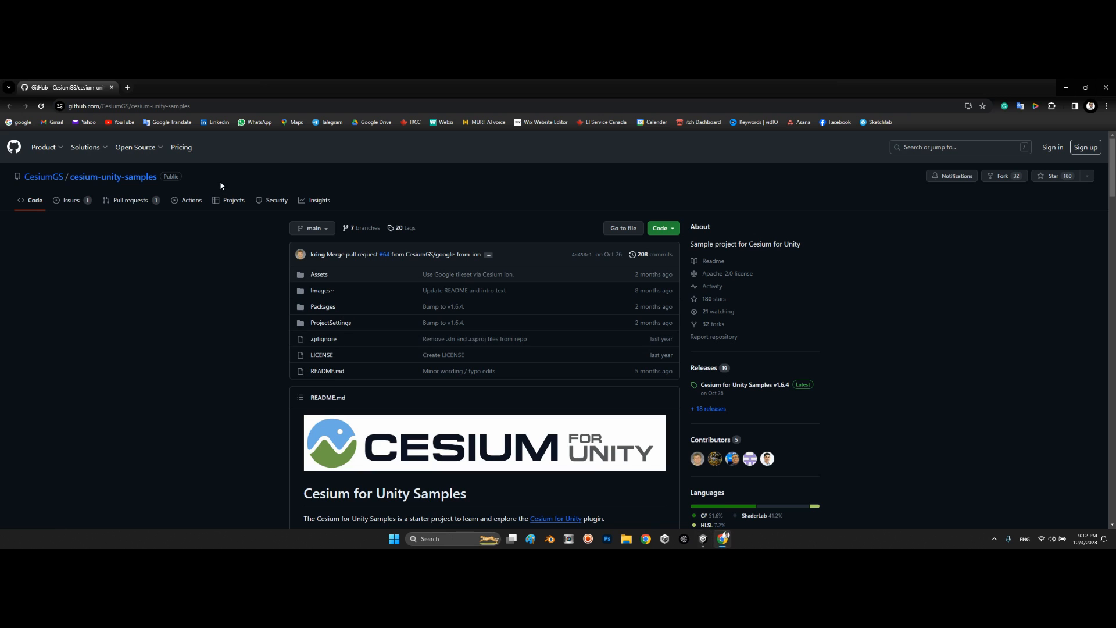
click(290, 122)
scroll(494, 359, down, 5)
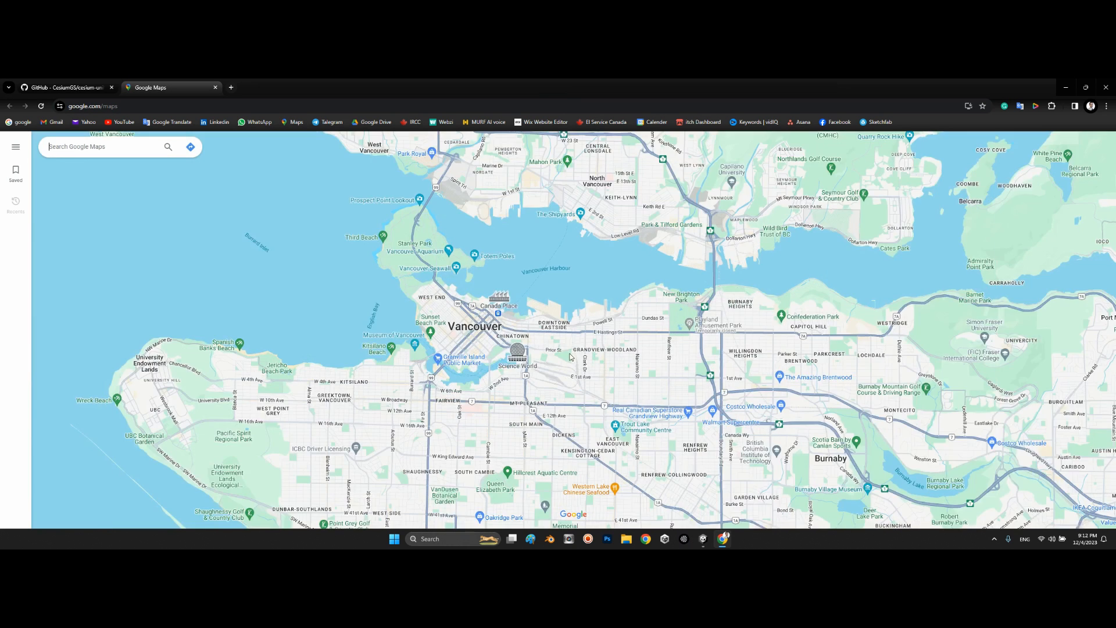
scroll(546, 353, down, 4)
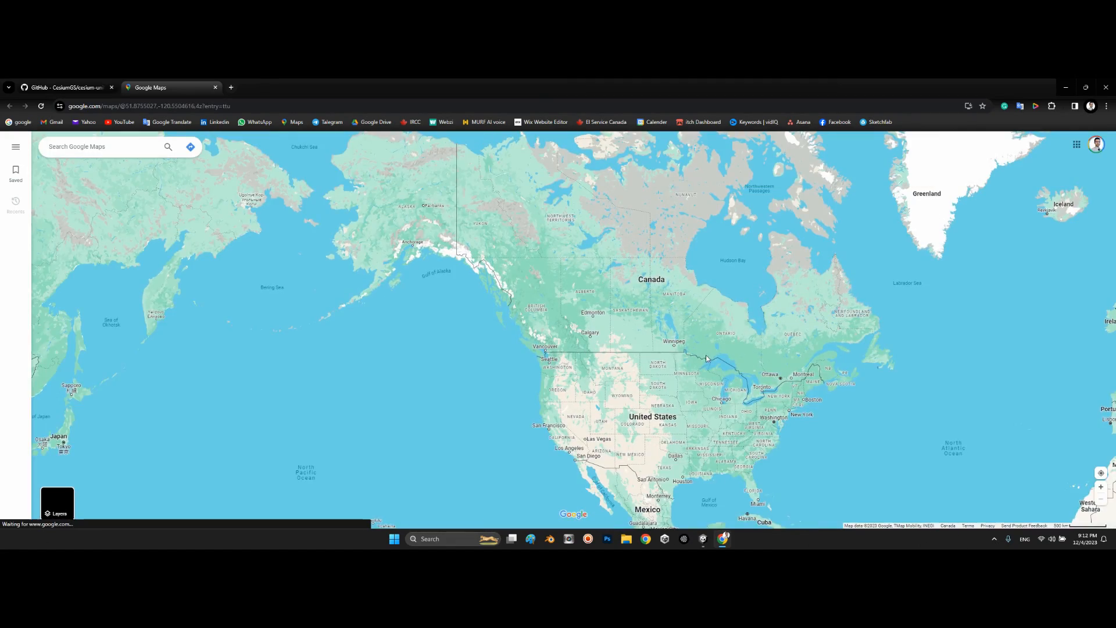
drag(706, 358, 305, 360)
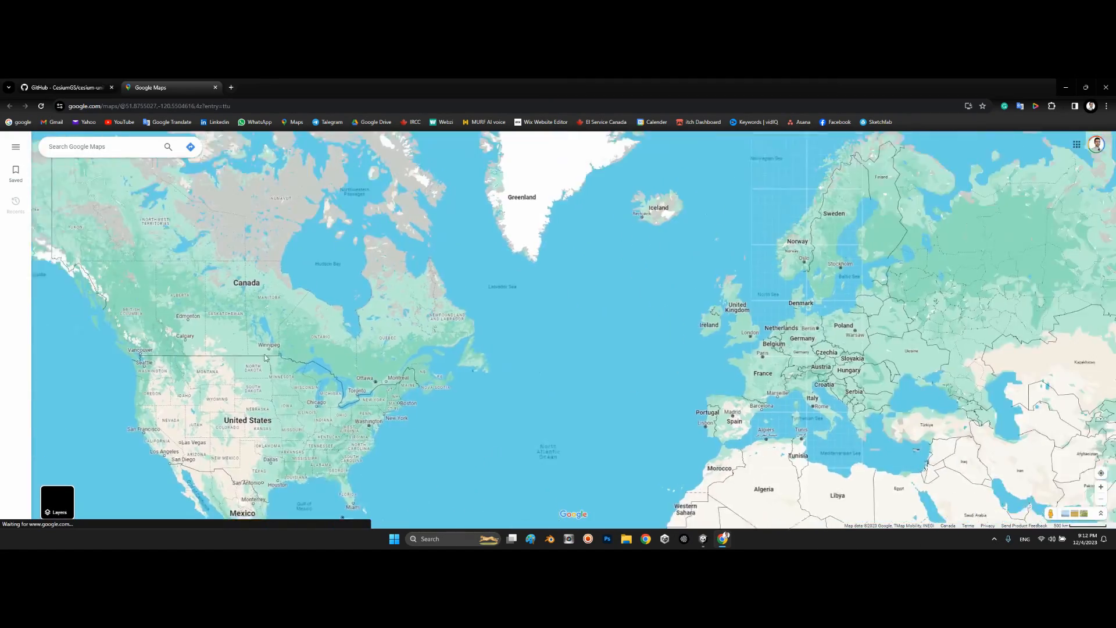
scroll(572, 343, up, 2)
scroll(572, 343, up, 6)
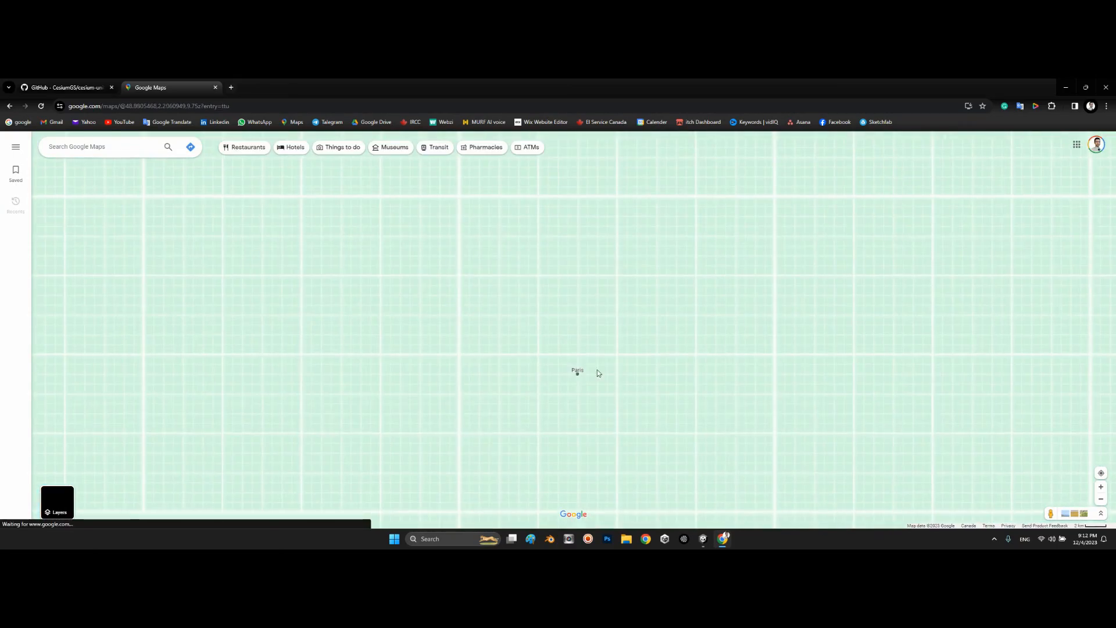
scroll(576, 371, up, 8)
drag(547, 360, 593, 304)
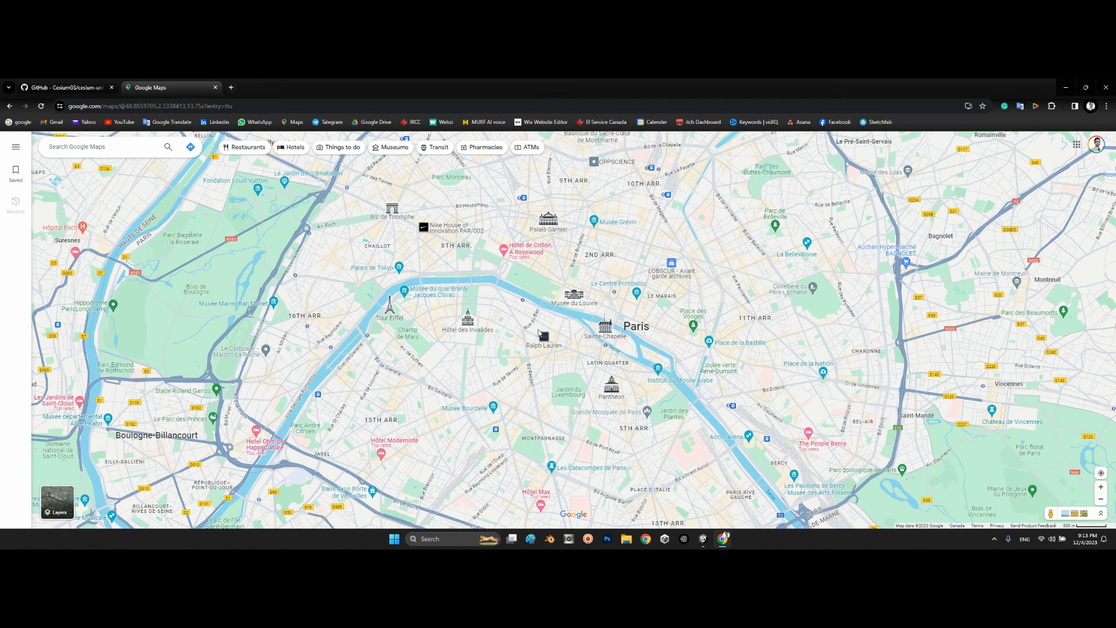
Pick a point in the Odéon area north of the Jardin du Luxembourg and open the place details for its coordinates
click(562, 367)
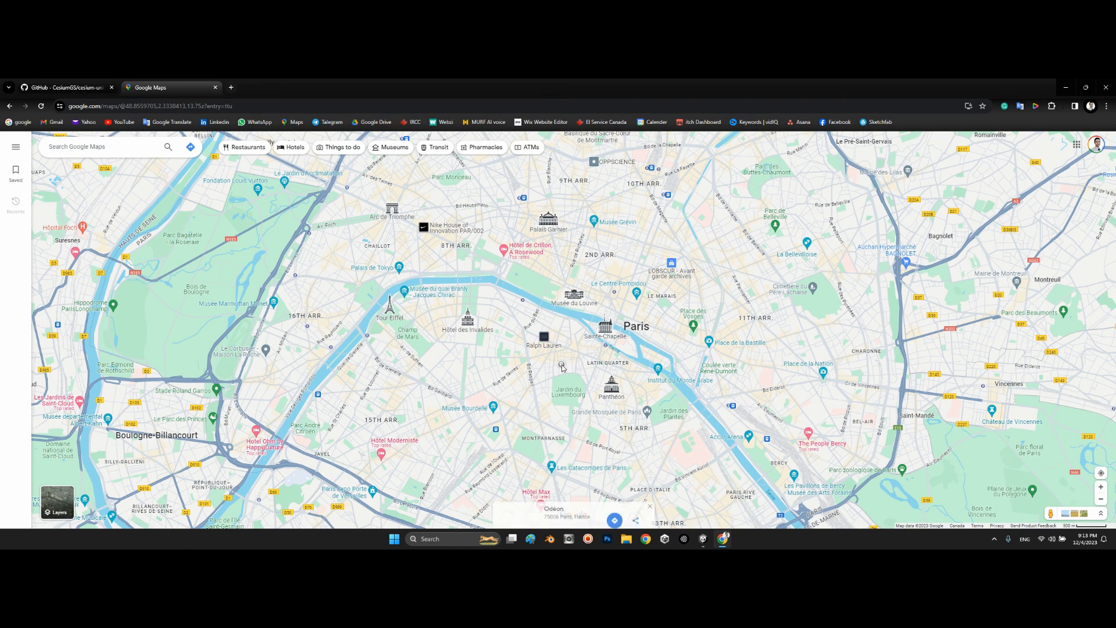
click(567, 513)
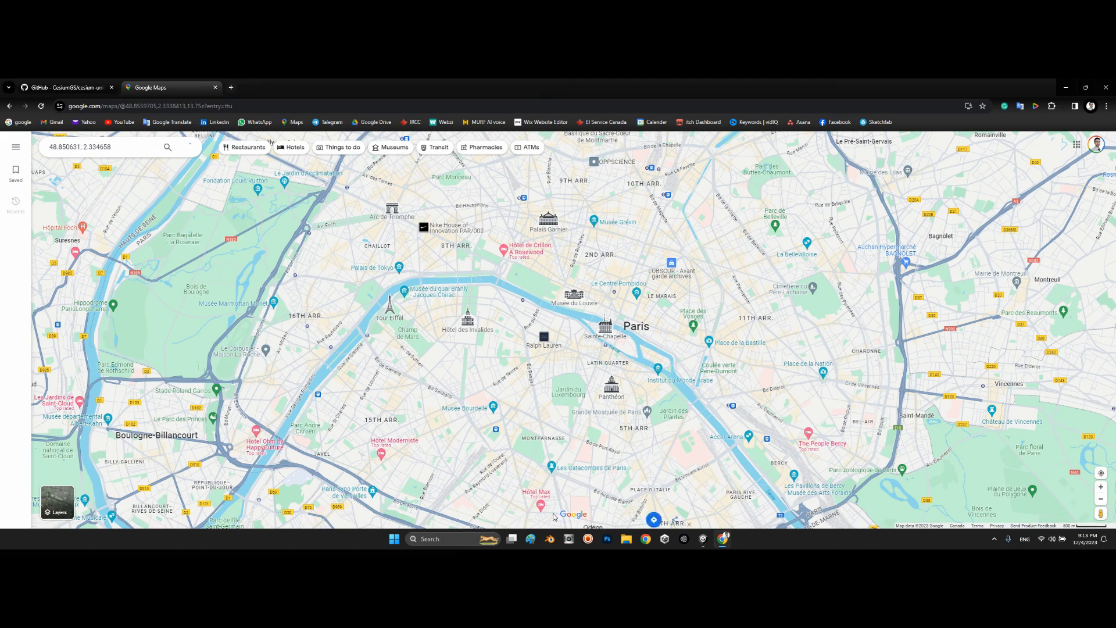
click(79, 146)
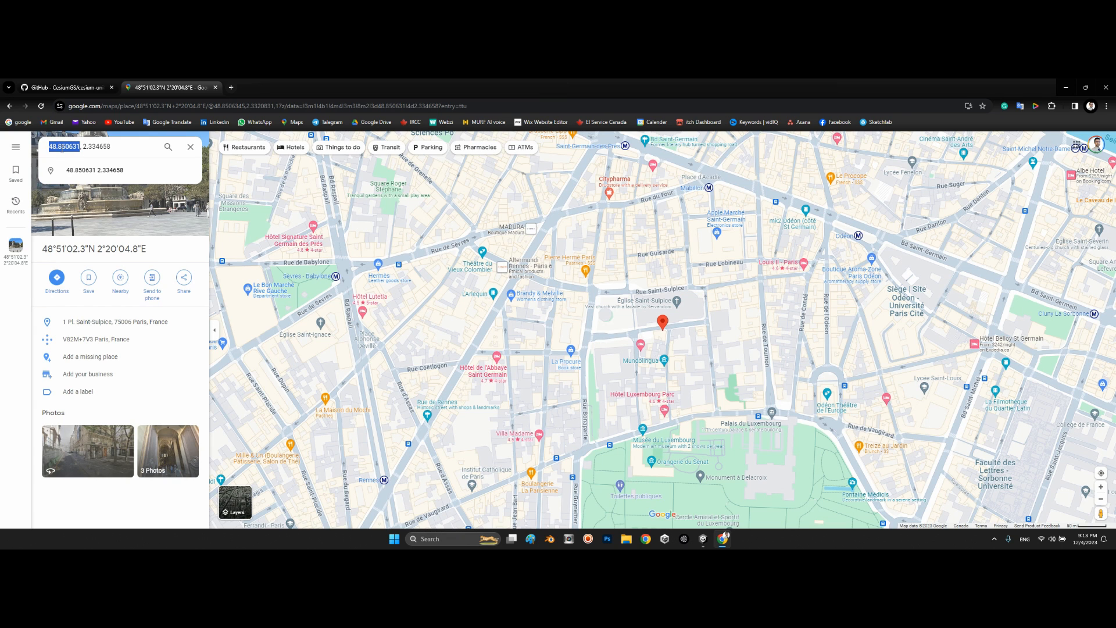
Copy the latitude 48.850631 from Google Maps into the CesiumGeoreference origin's Latitude in Unity
right_click(62, 150)
click(83, 192)
click(704, 539)
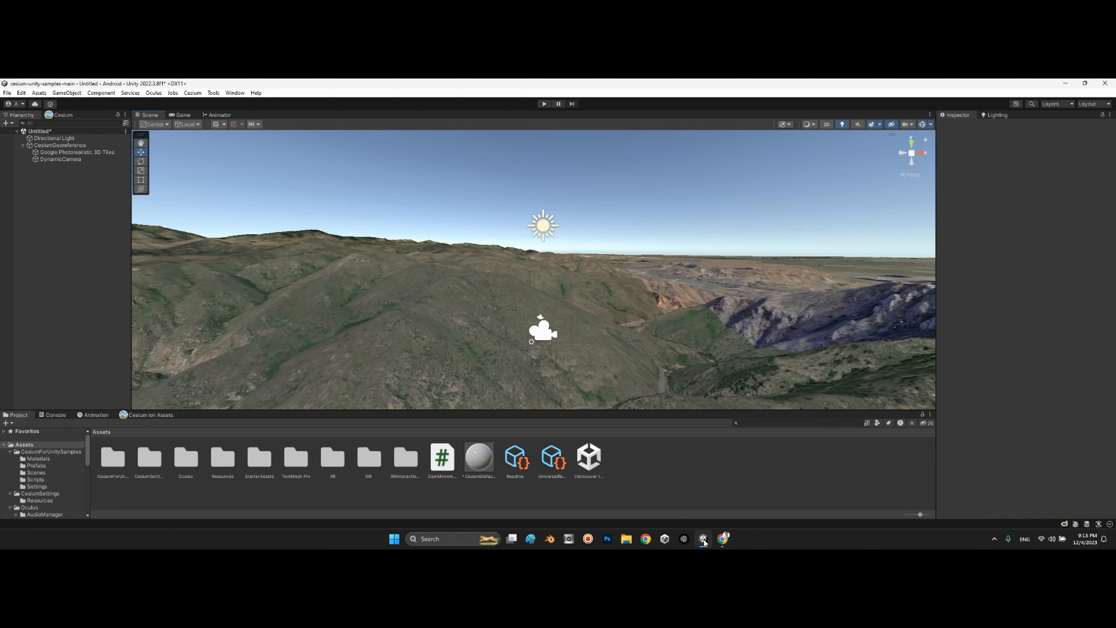
click(60, 146)
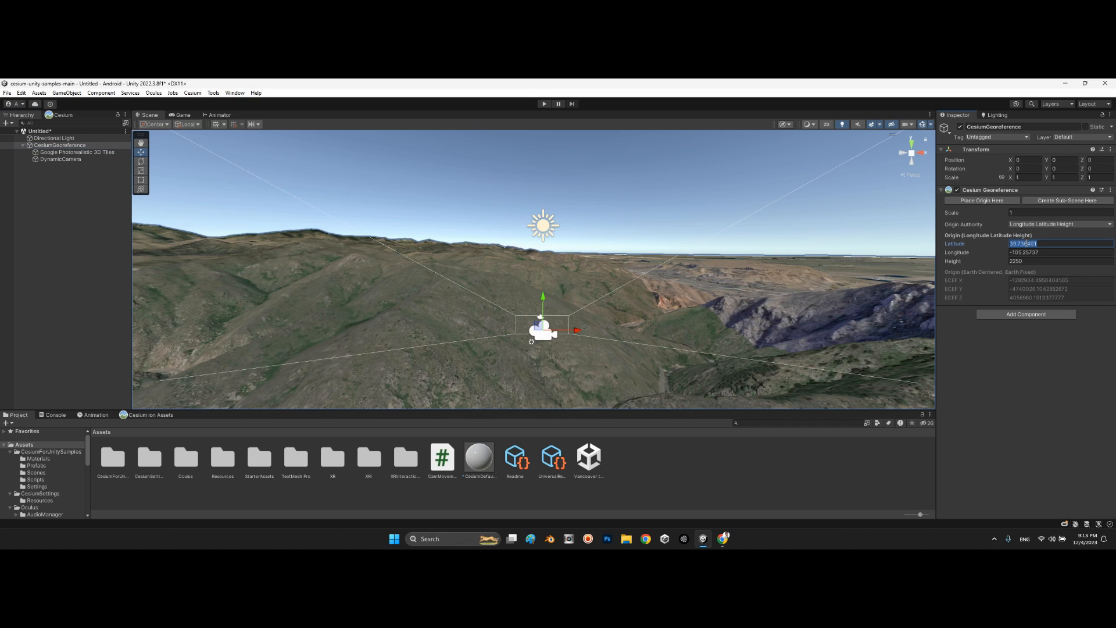
right_click(1027, 244)
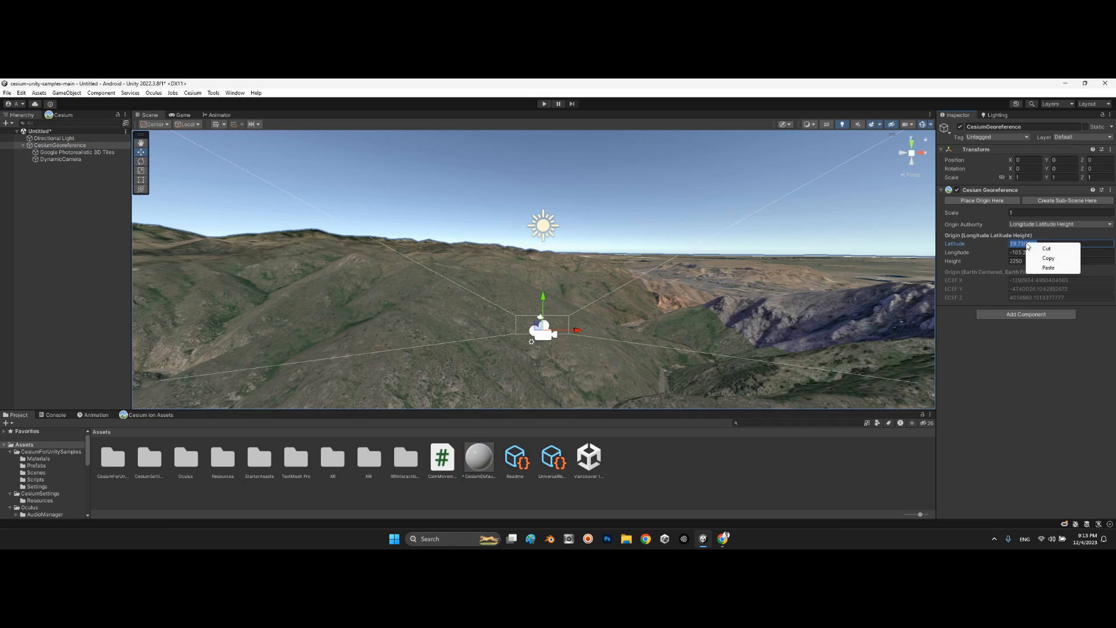
click(1048, 268)
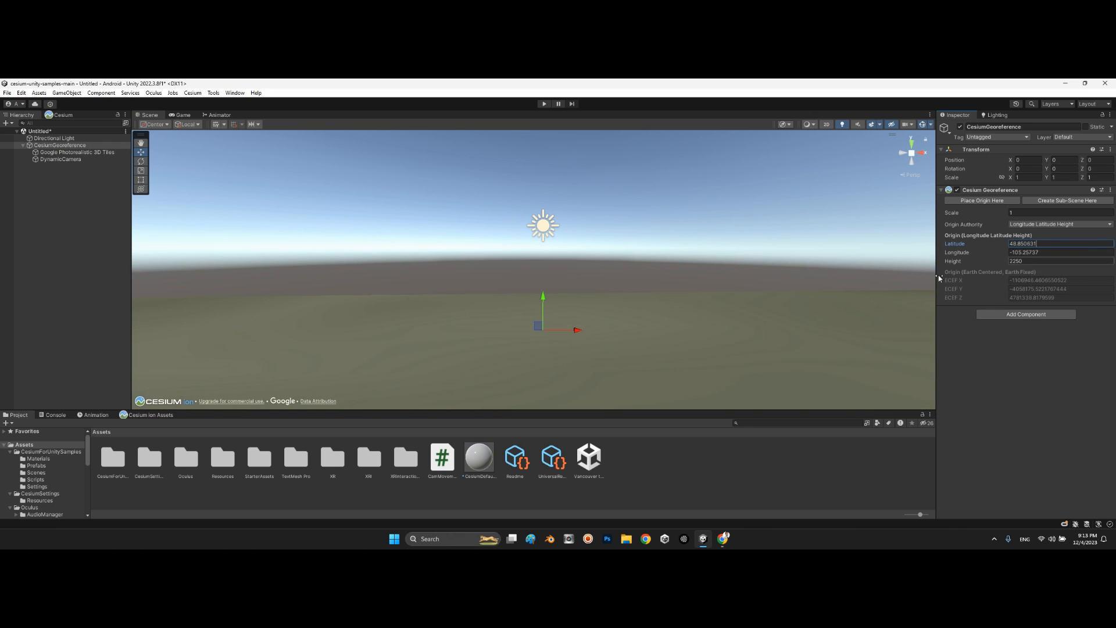
Copy the longitude 2.334658 from Google Maps into the CesiumGeoreference origin's Longitude in Unity
click(721, 540)
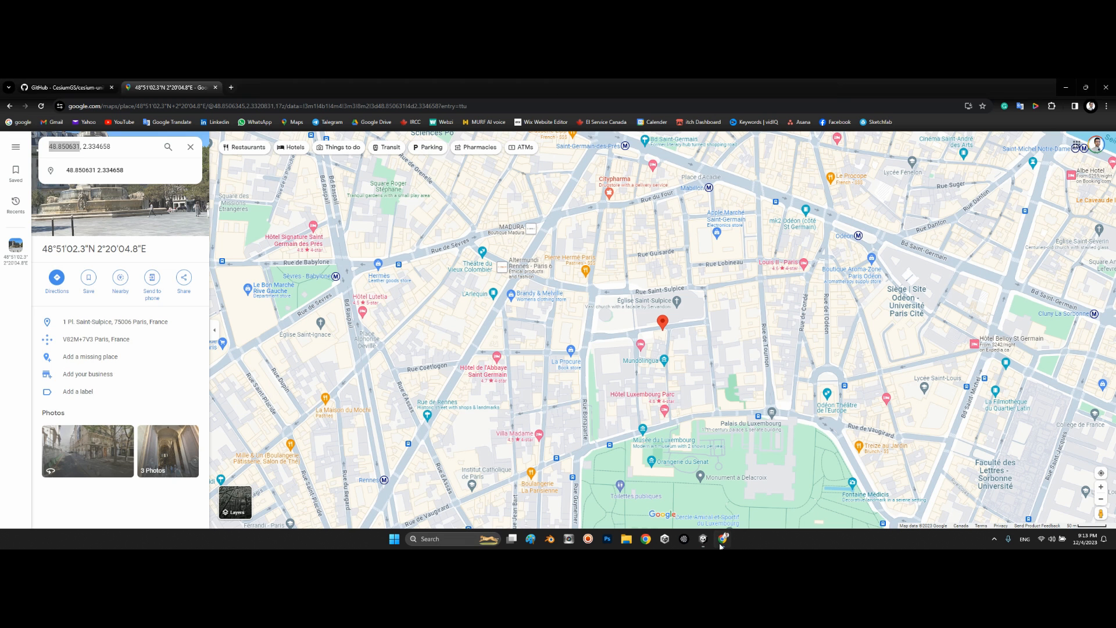
right_click(100, 146)
click(140, 193)
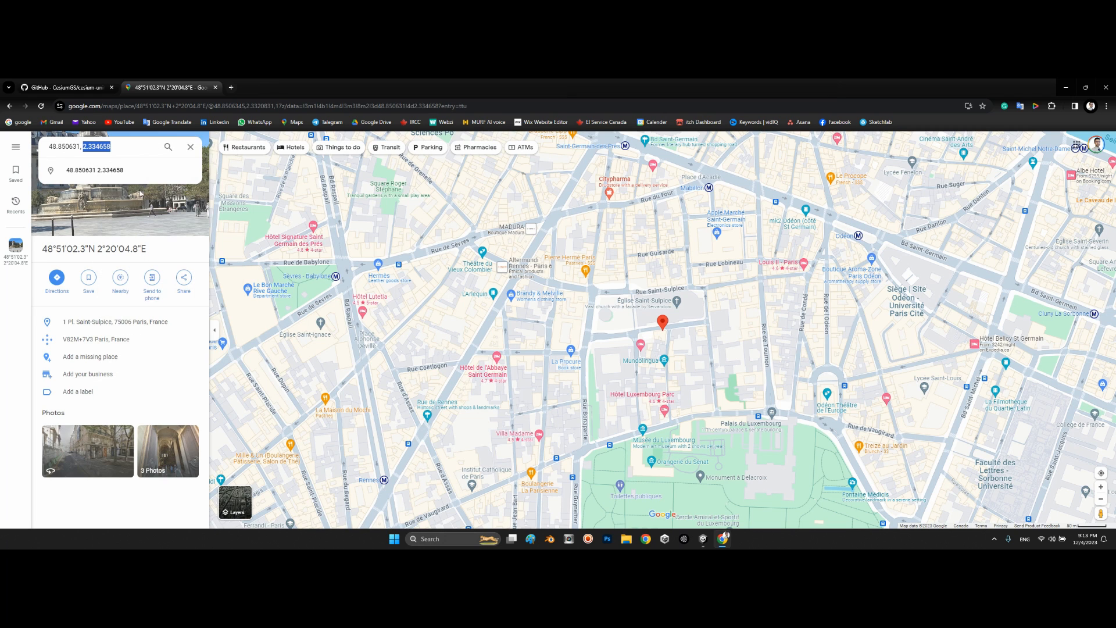
click(703, 539)
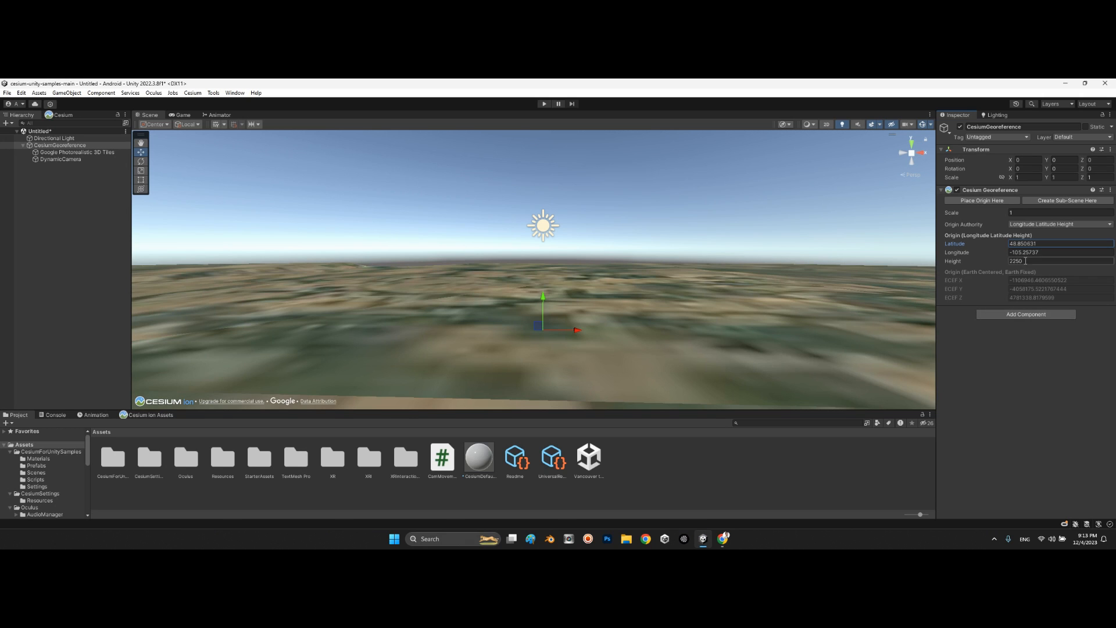
click(1025, 253)
right_click(1039, 257)
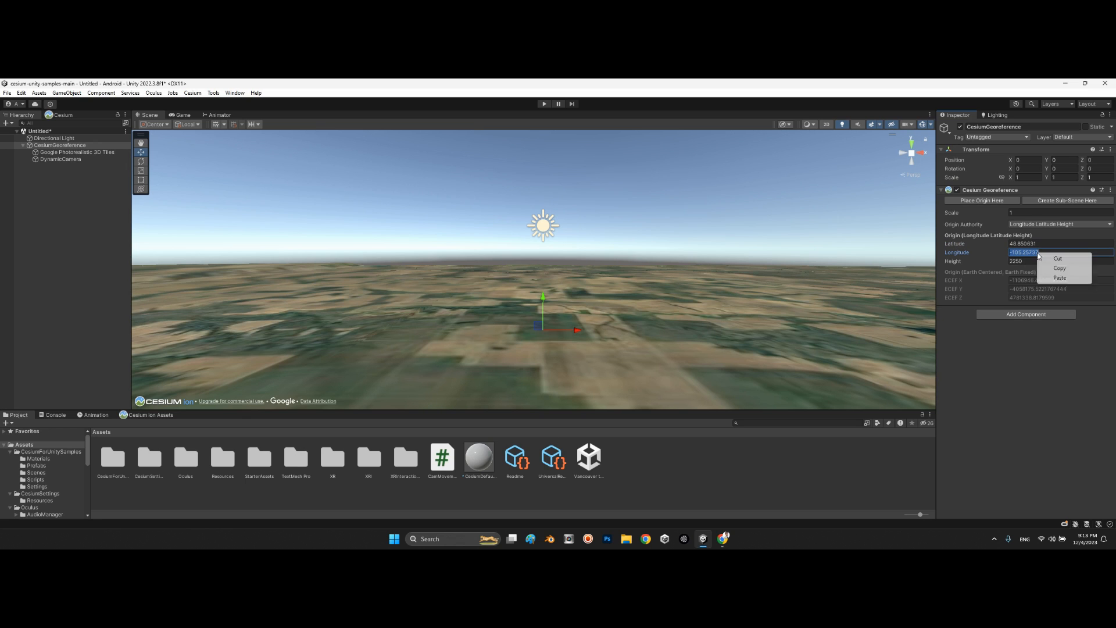
click(1060, 277)
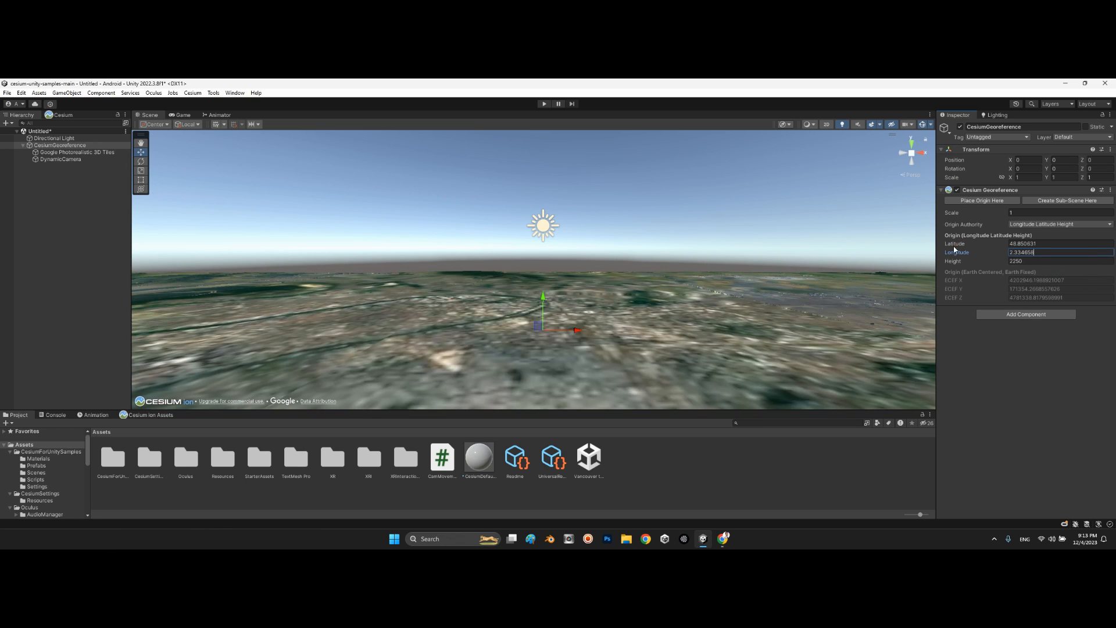
Fly over the Paris buildings in the Scene view and compare them with the dynamic camera's Game view
right_drag(609, 241, 703, 255)
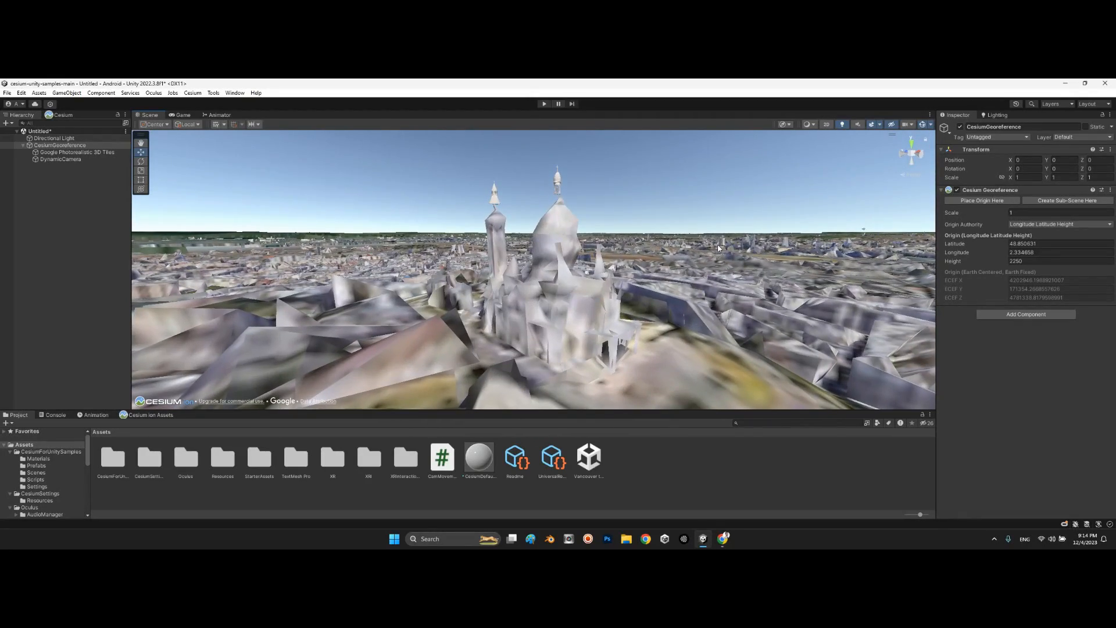
right_drag(559, 281, 522, 254)
key(w)
click(185, 115)
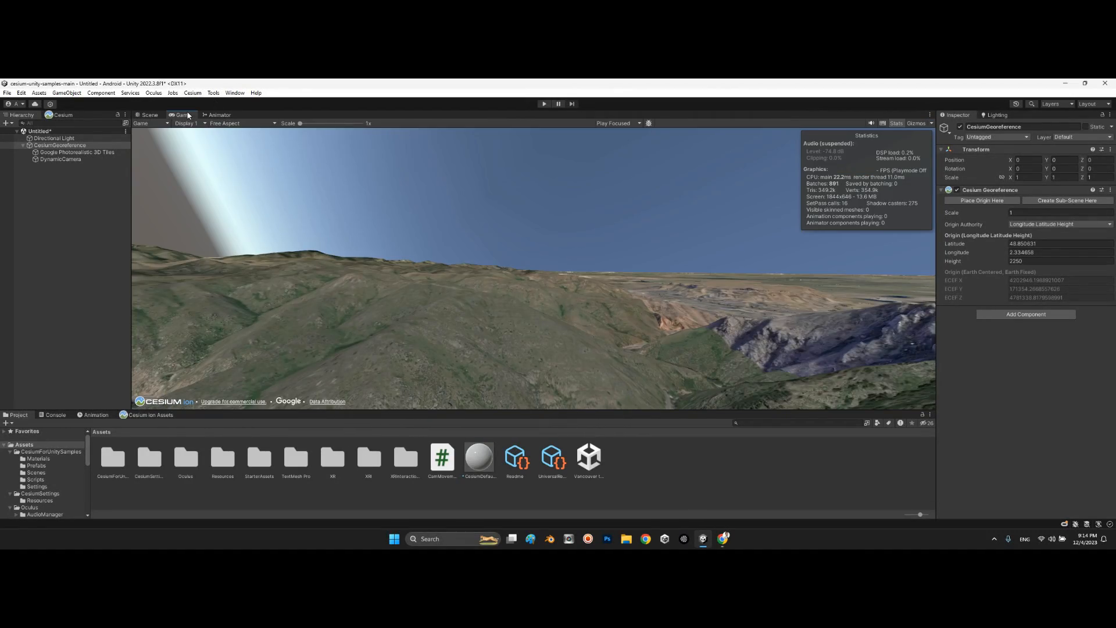
click(146, 115)
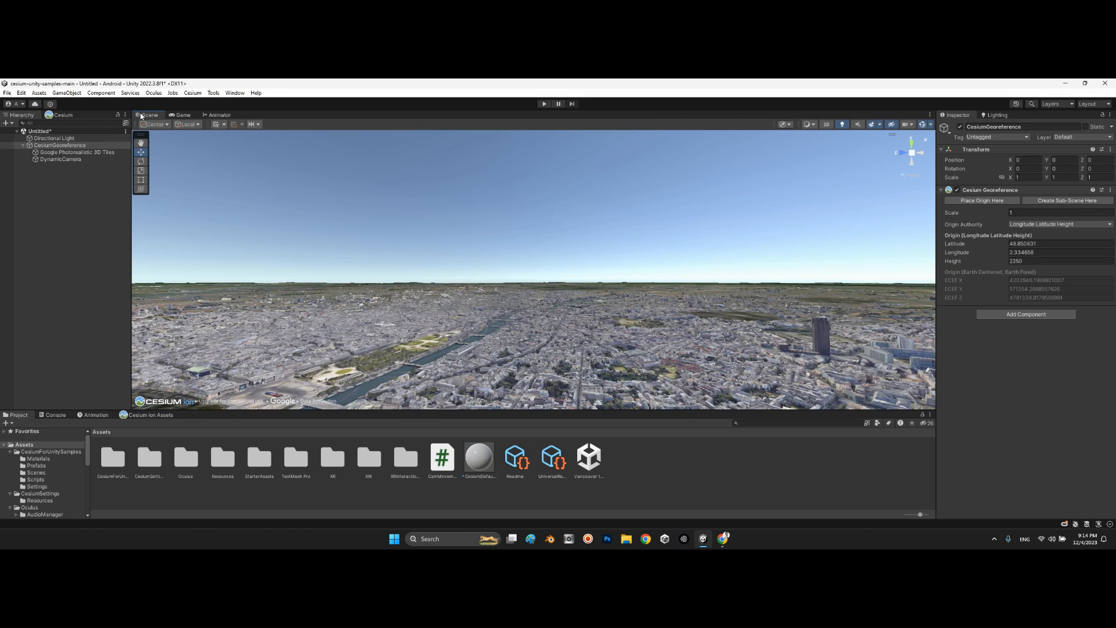
Reset DynamicCamera's position to 0, 0, 0 and its Y rotation to 0, and check the result in the Game view
click(71, 162)
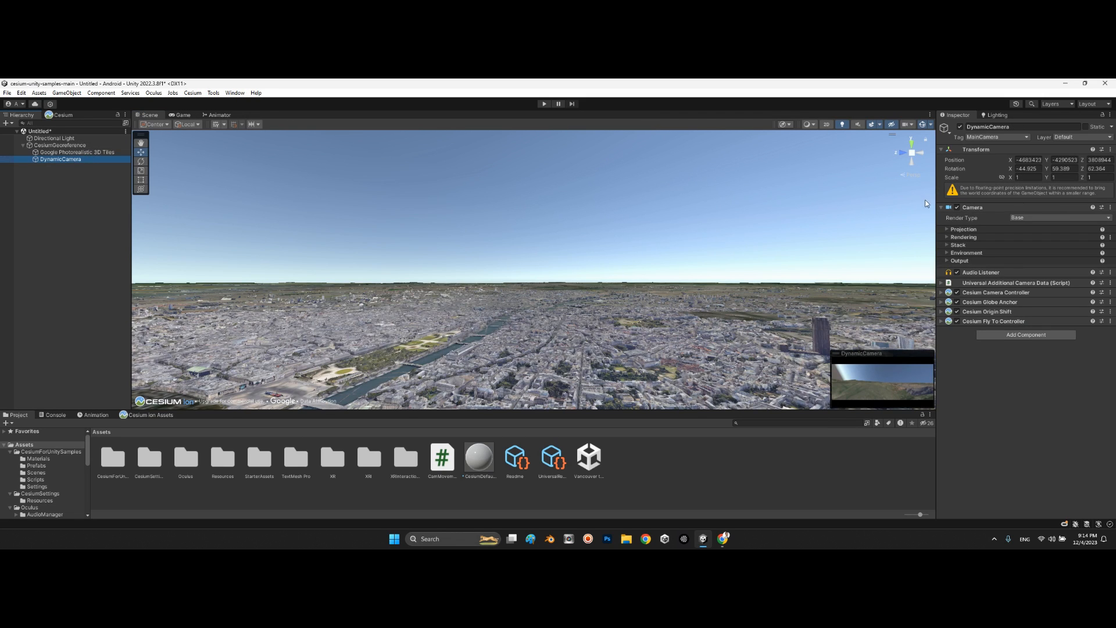
text(0)
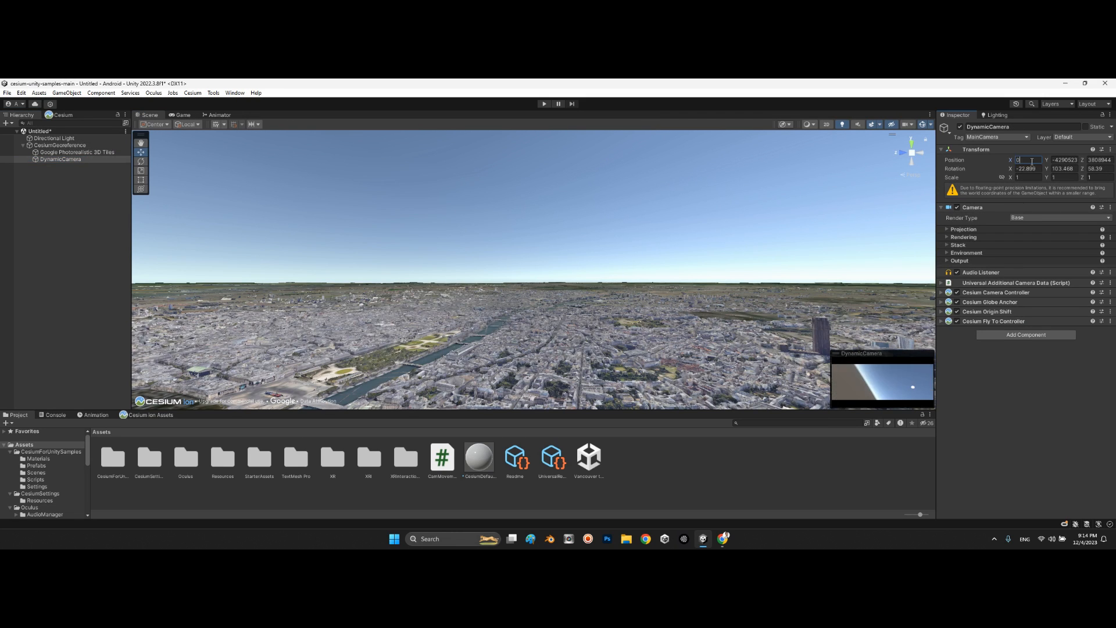
key(Tab)
text(0)
key(Tab)
text(0)
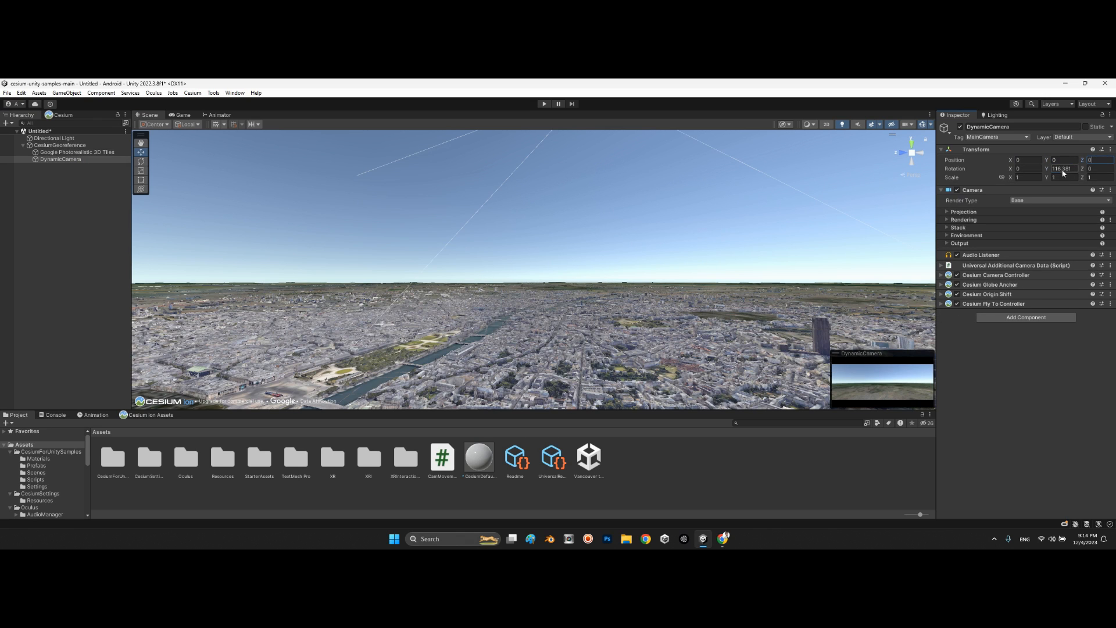
text(0)
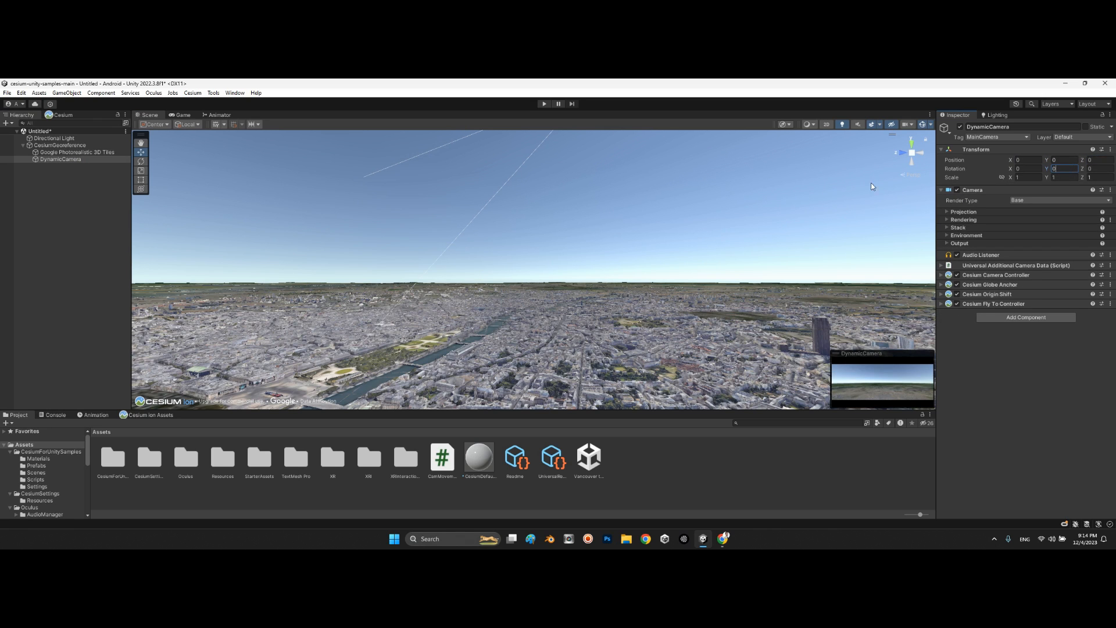
click(176, 116)
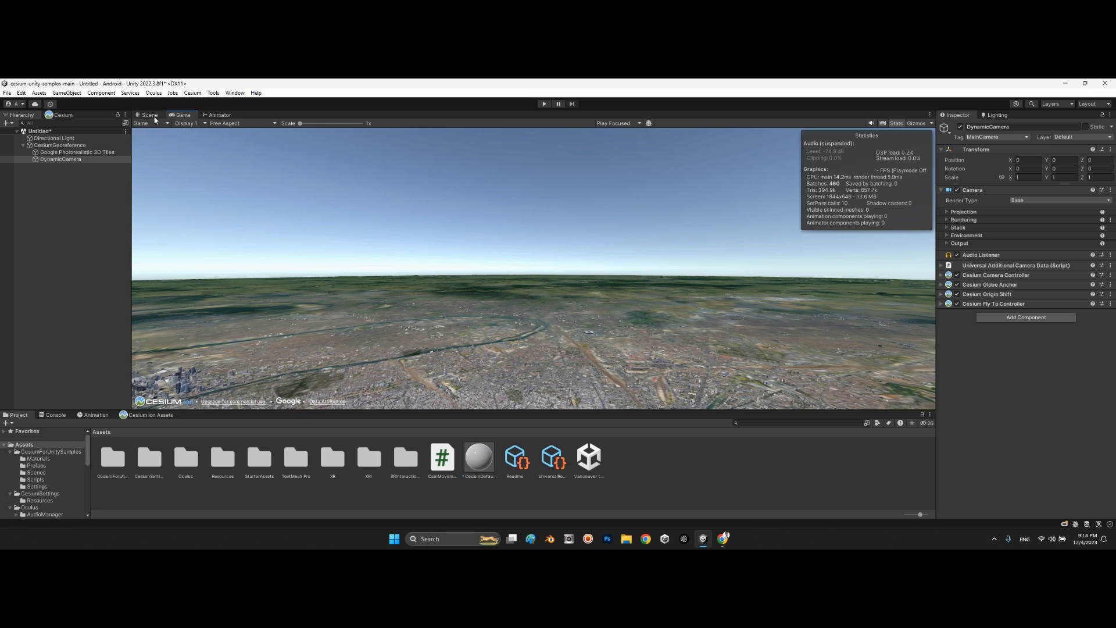
Lower the CesiumGeoreference origin's Height to 1603.45
click(60, 146)
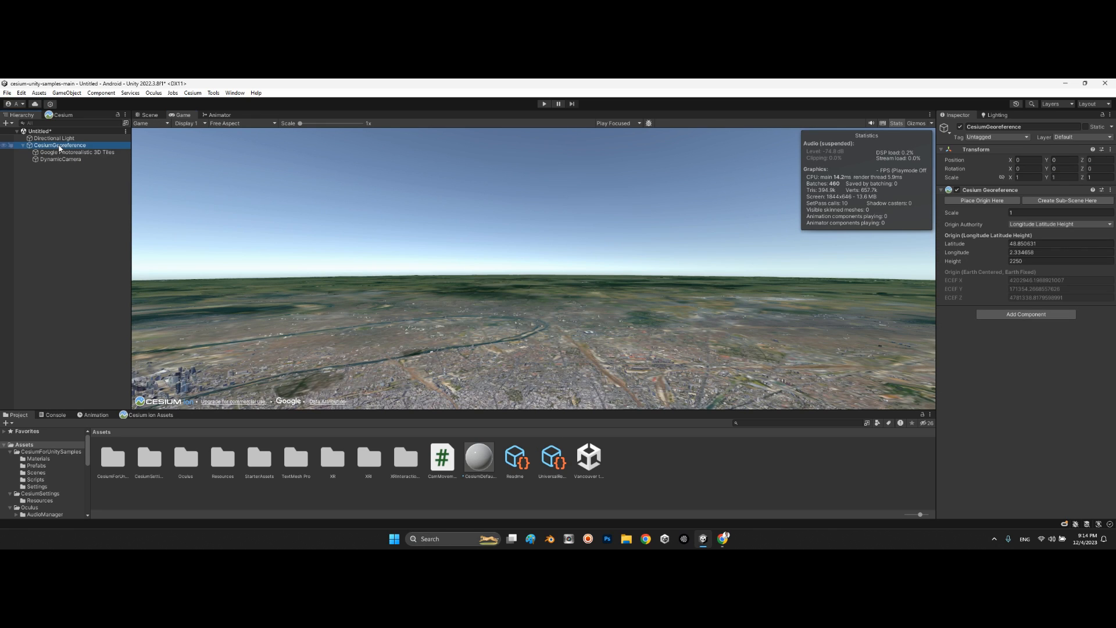
click(1001, 260)
drag(281, 202, 208, 476)
drag(1093, 270, 666, 174)
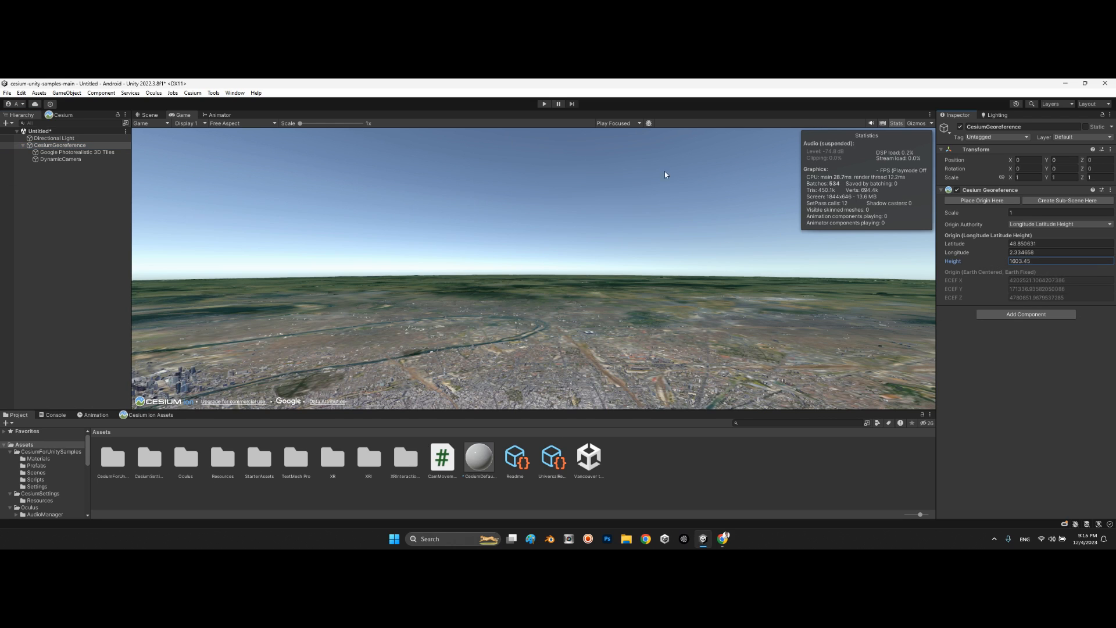
drag(1001, 261, 842, 174)
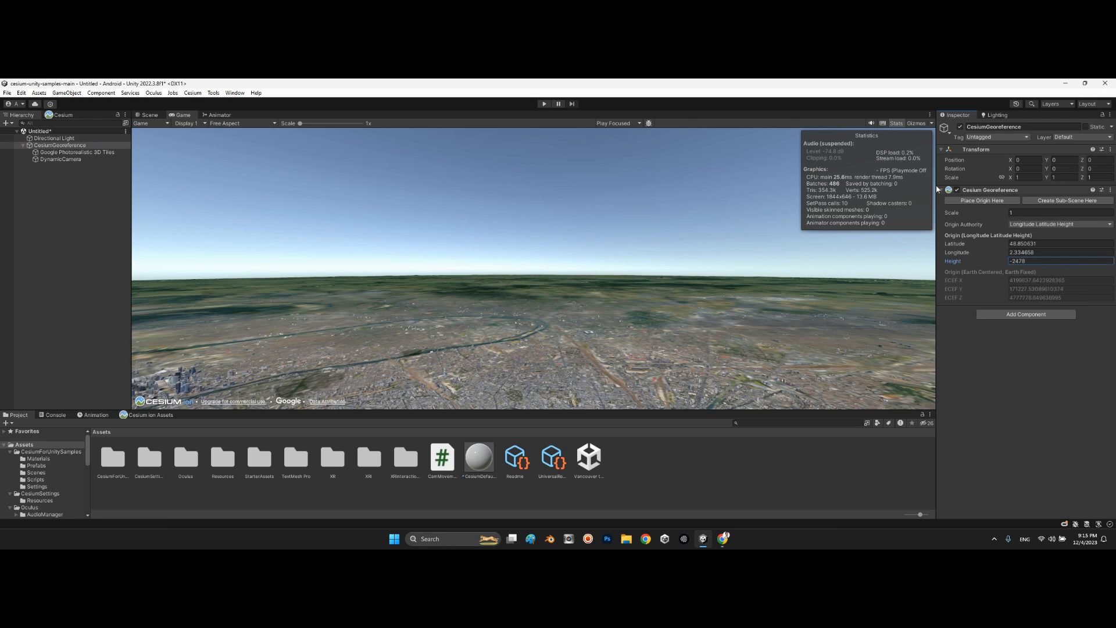
drag(937, 190, 1093, 297)
click(1034, 261)
text(1603.45)
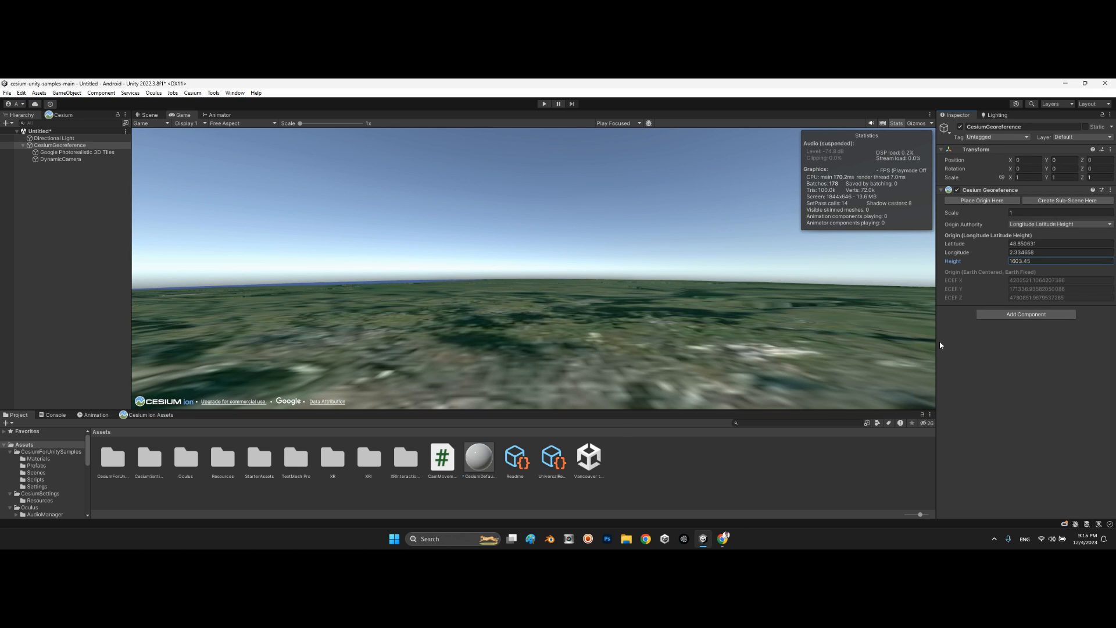
Lower DynamicCamera's Y position to about -1268 so the Game view sits closer above the Paris buildings
click(149, 115)
right_drag(666, 222, 758, 234)
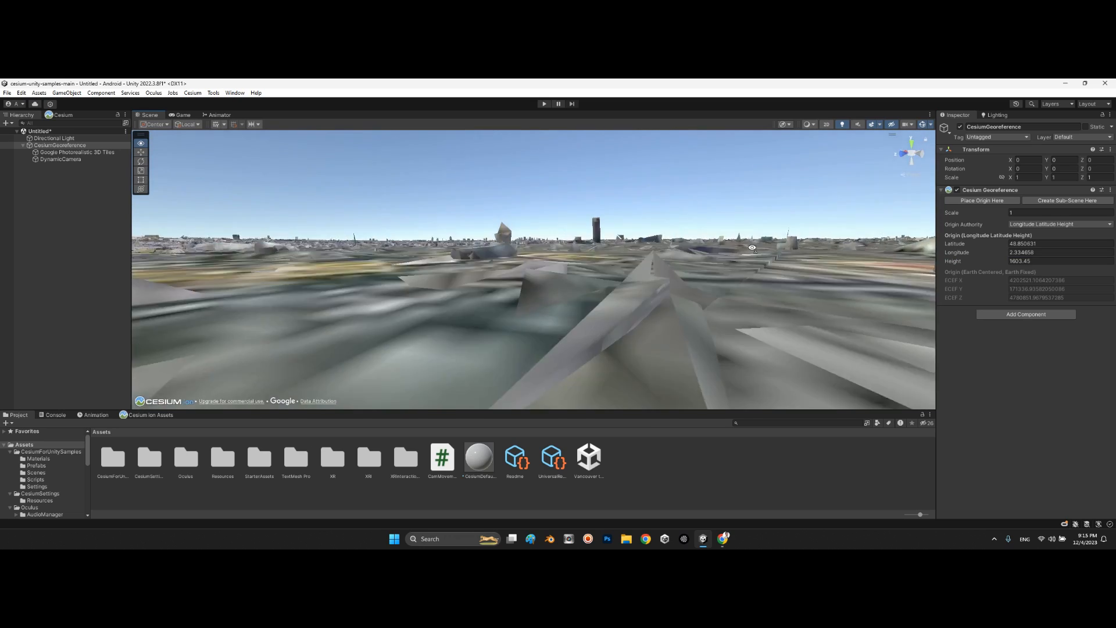
click(183, 115)
click(61, 159)
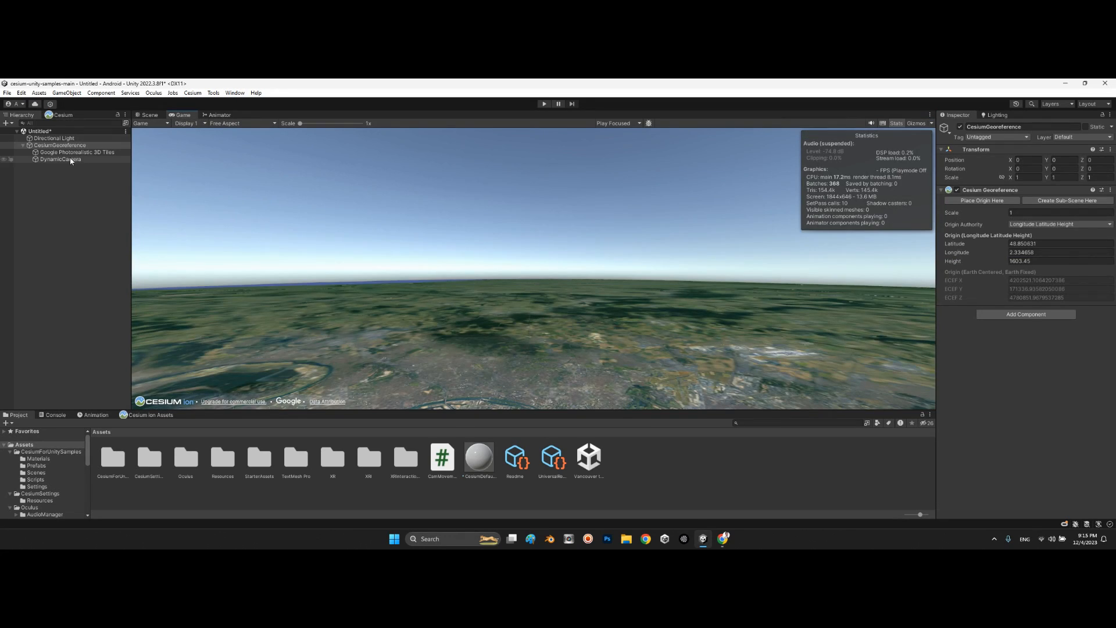
click(1047, 160)
drag(1047, 163, 167, 359)
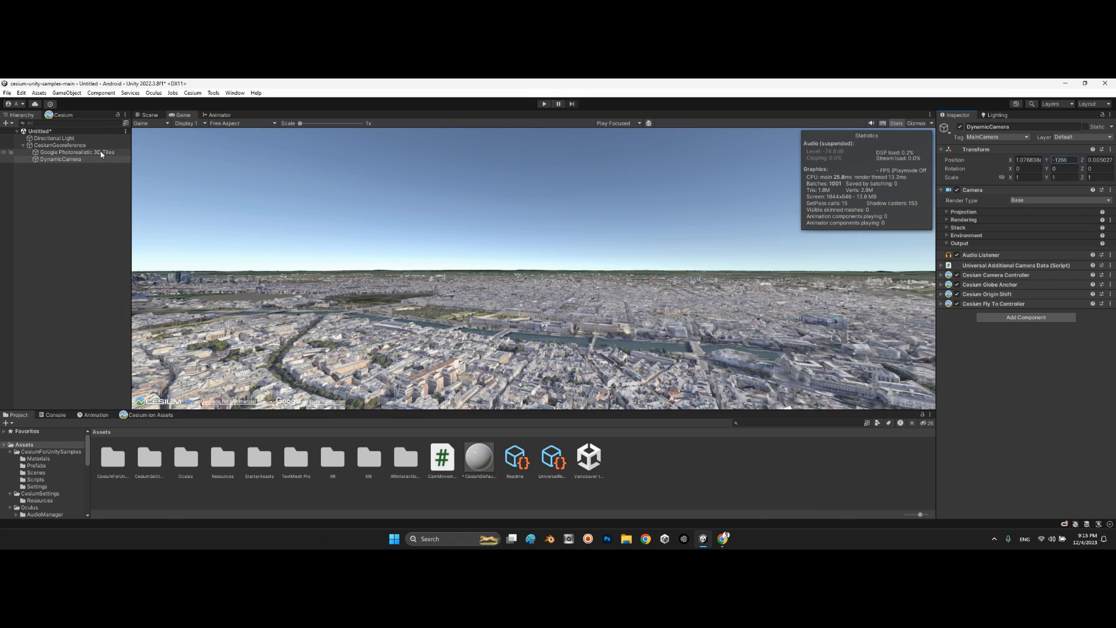
Run the scene in Play mode, fly the dynamic camera over the Louvre and the Ferris wheel, and stop playback
click(544, 104)
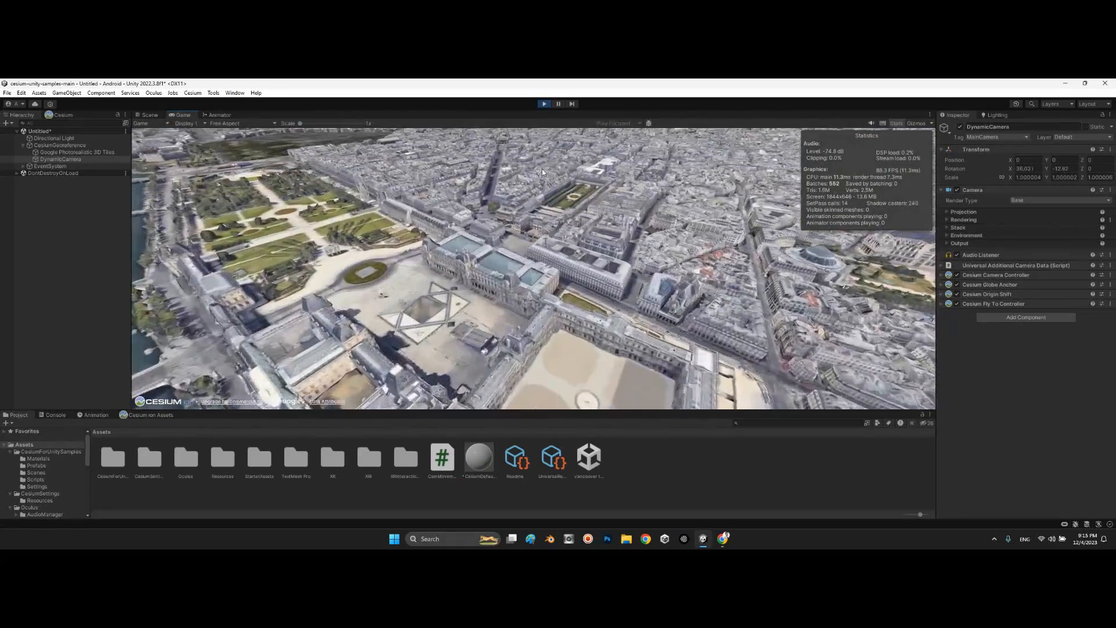
key(w)
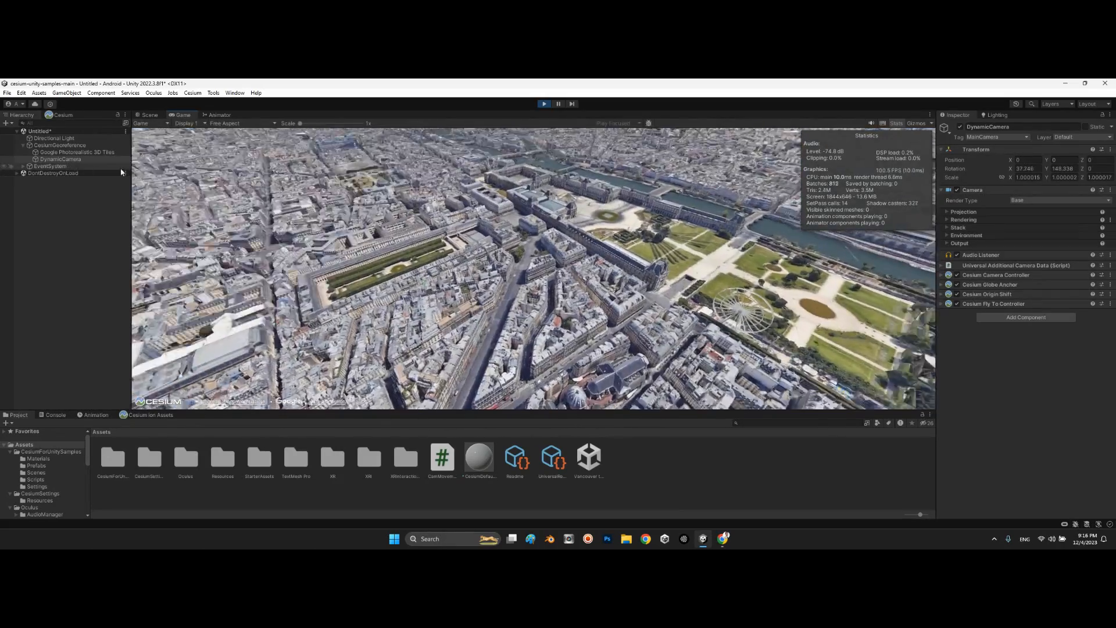
key(w)
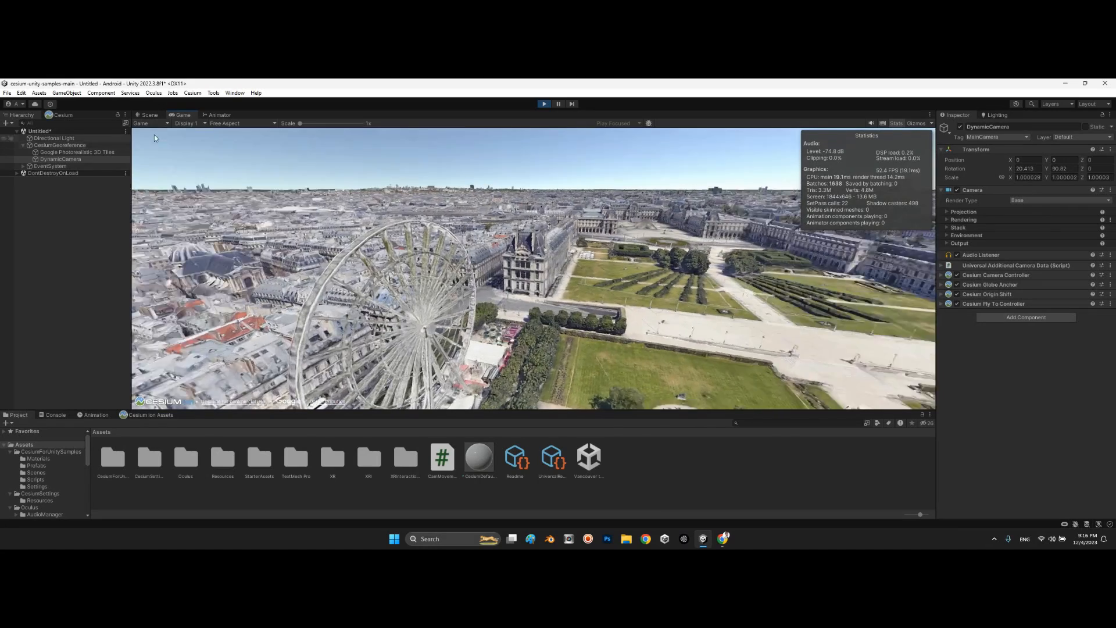
click(546, 104)
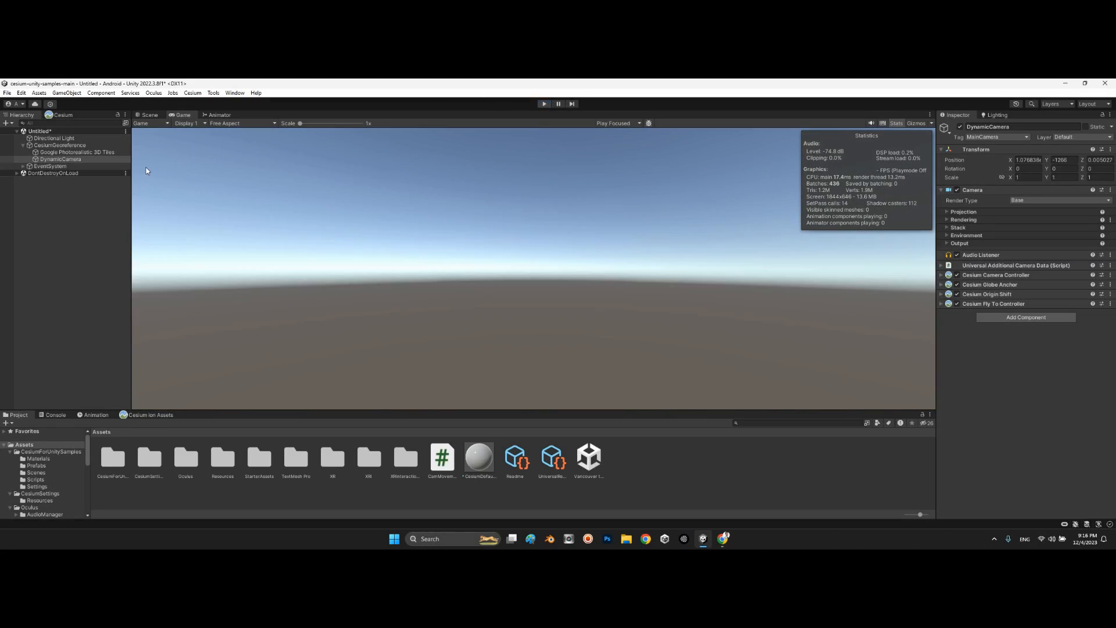
Review the component settings of CesiumGeoreference, DynamicCamera and the Google Photorealistic 3D Tiles tileset
click(54, 145)
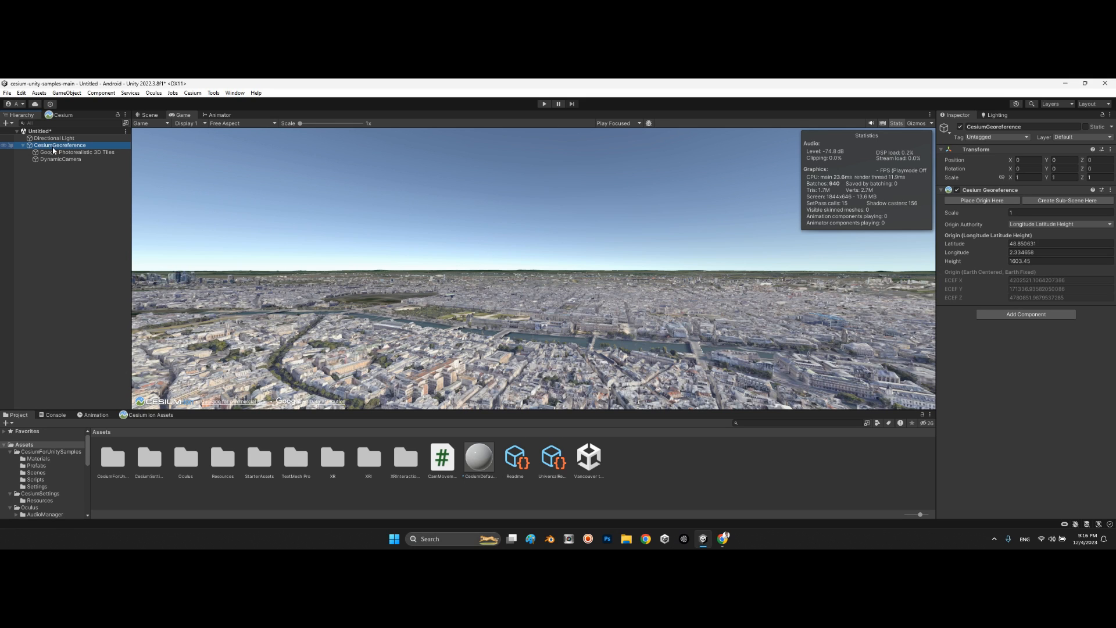
click(51, 160)
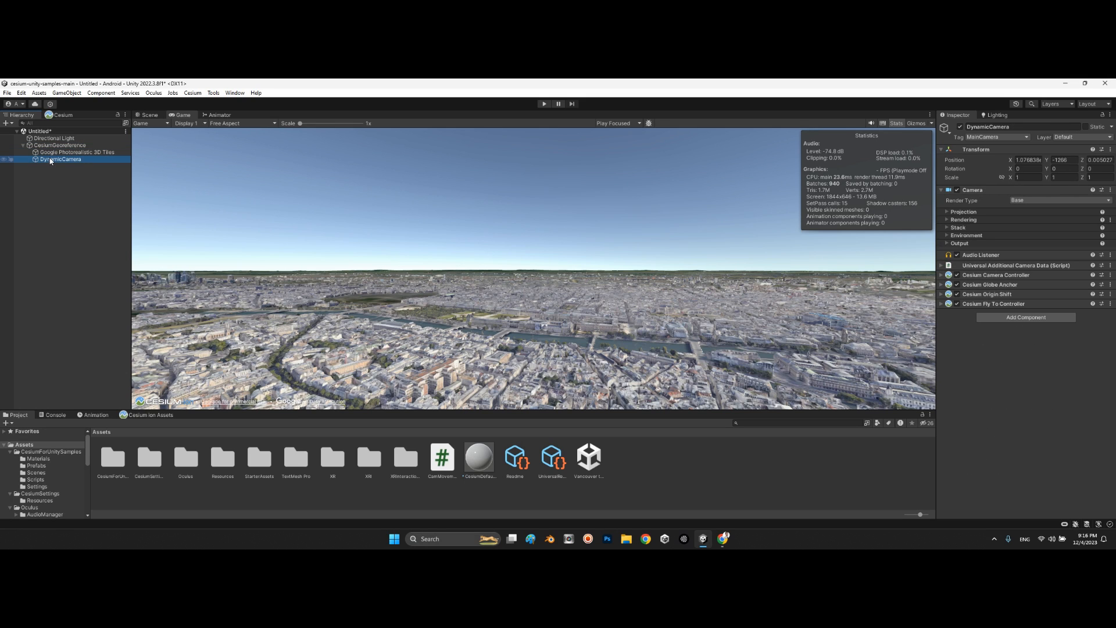
click(61, 146)
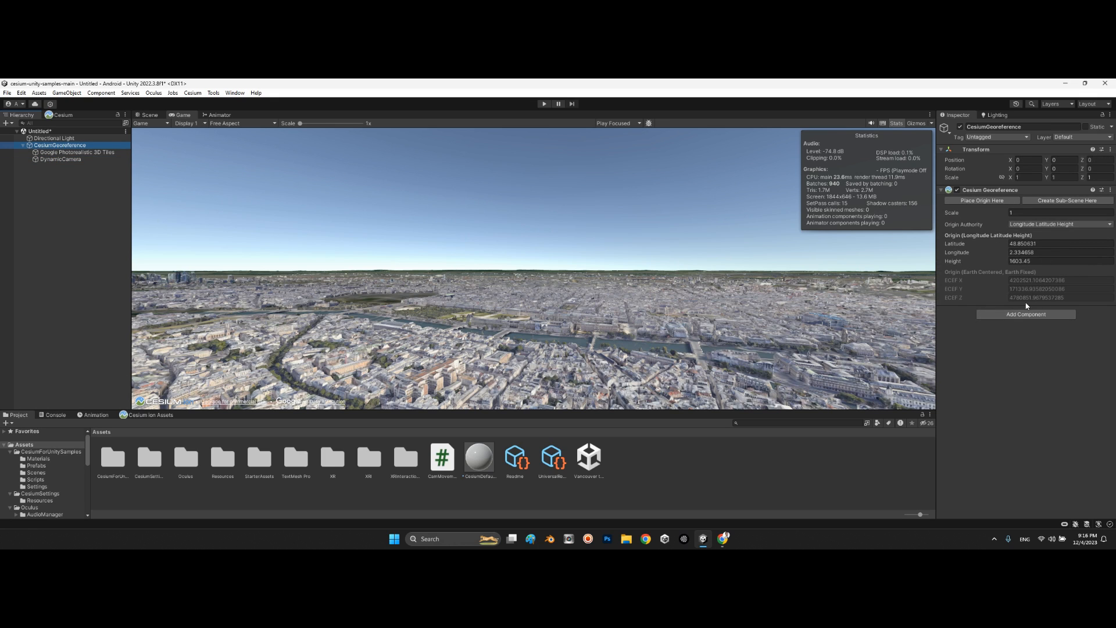
click(63, 154)
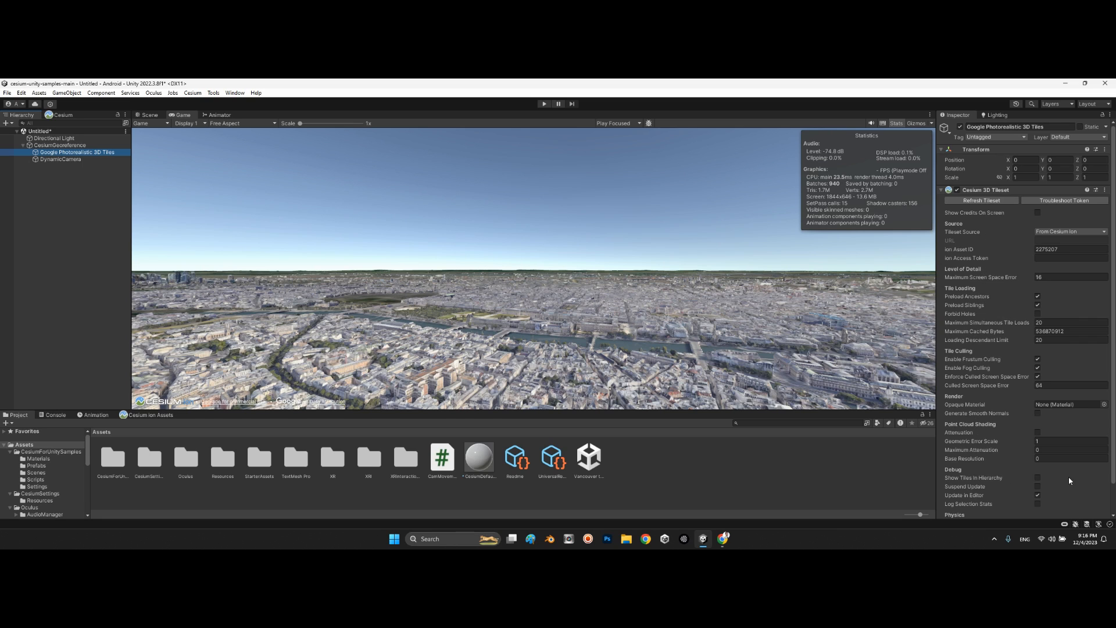
scroll(1068, 477, down, 2)
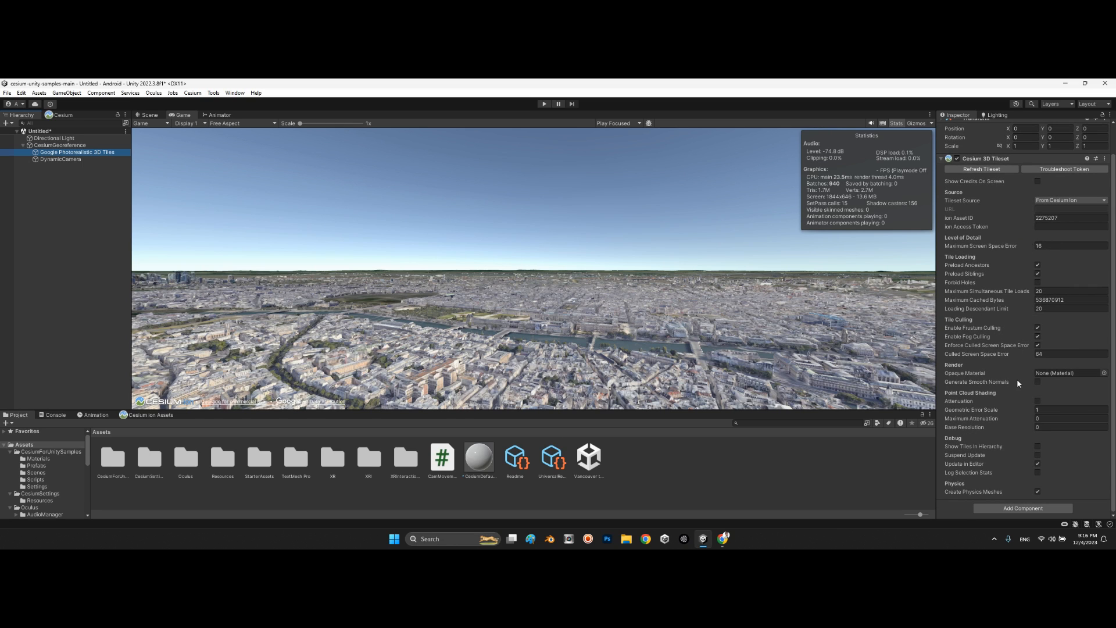
mouse_move(1018, 383)
Fly through the Scene view to examine the Paris rooftops, trees, plazas and river from close up and from above
click(160, 114)
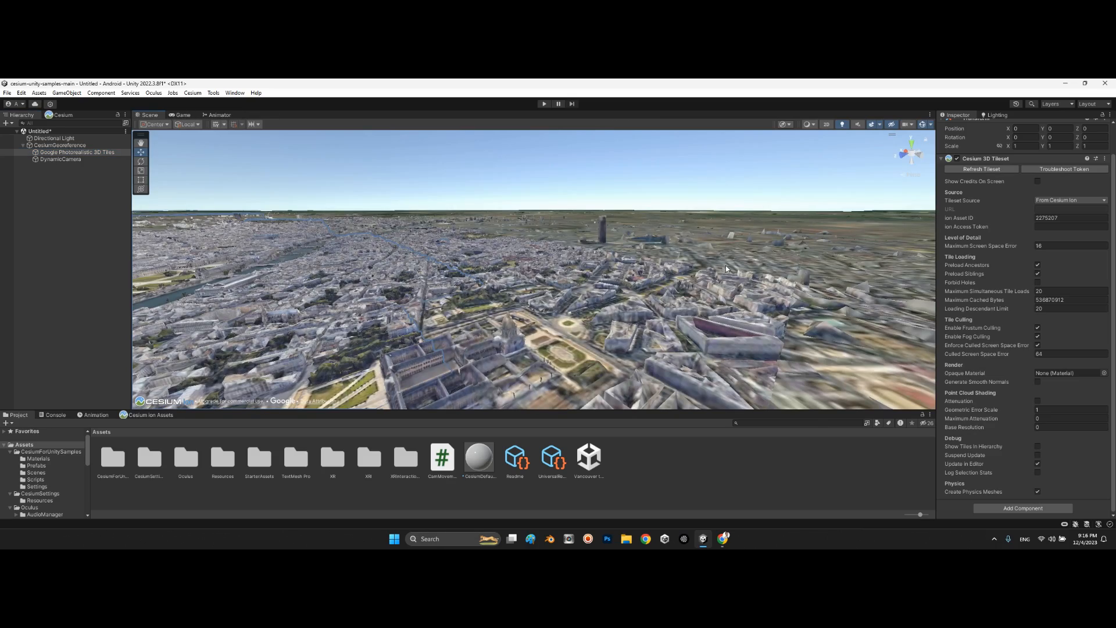
right_drag(726, 266, 571, 340)
key(w)
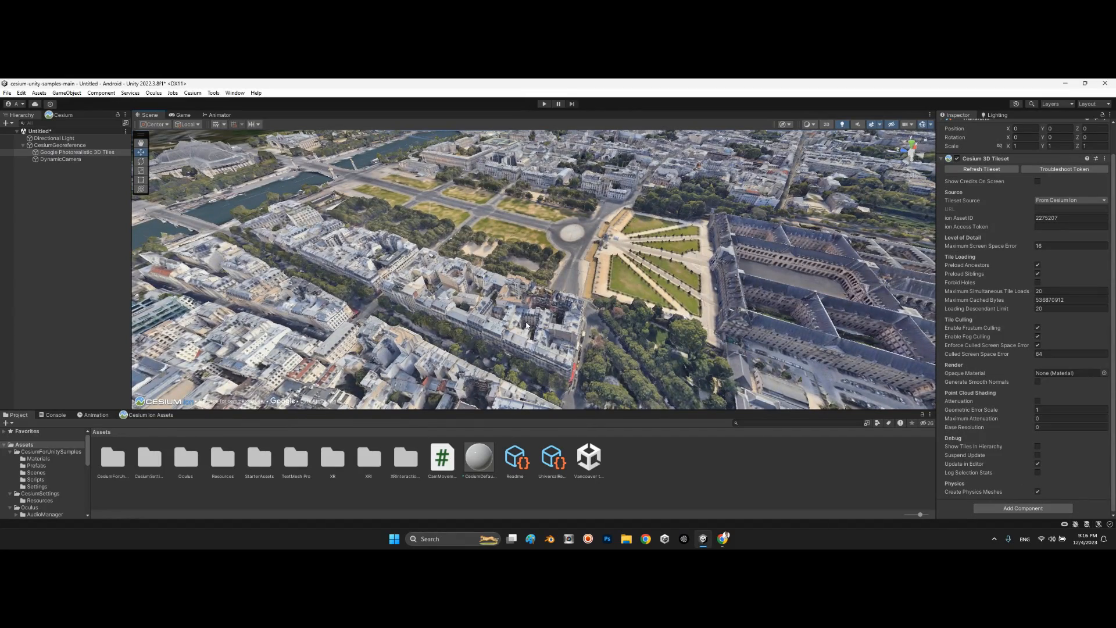
right_drag(721, 241, 594, 225)
key(w)
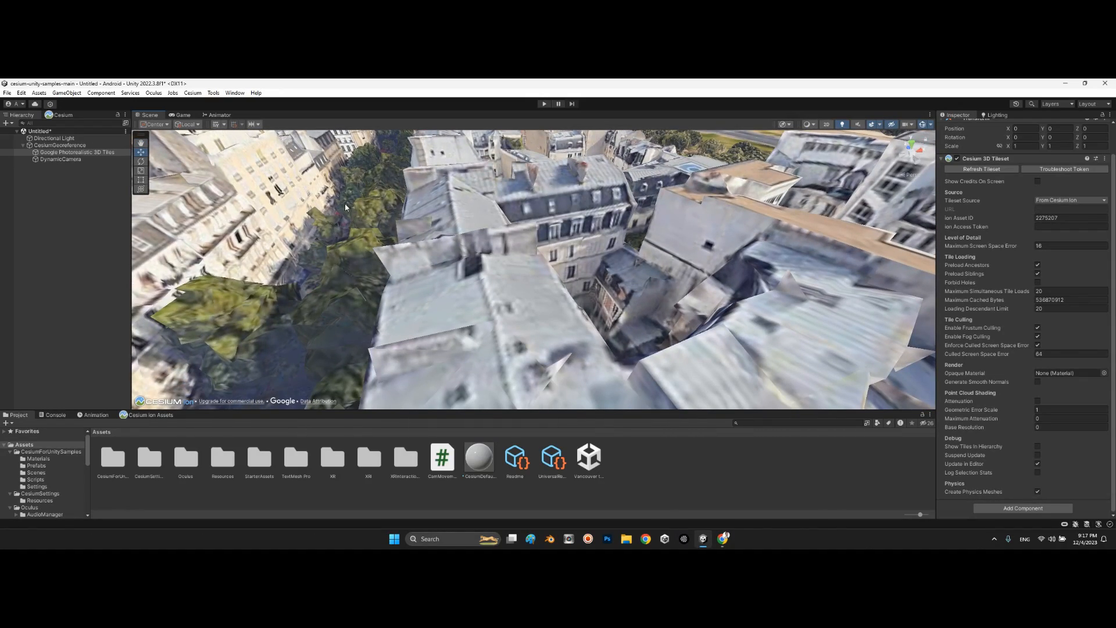
right_drag(565, 312, 789, 209)
key(w)
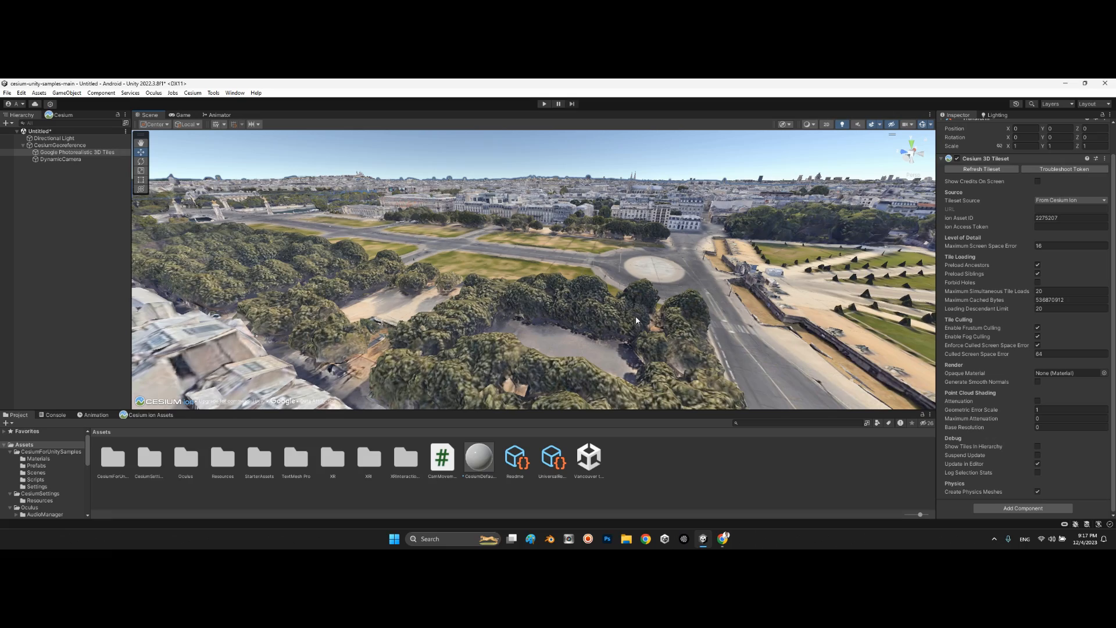
right_drag(651, 322, 617, 312)
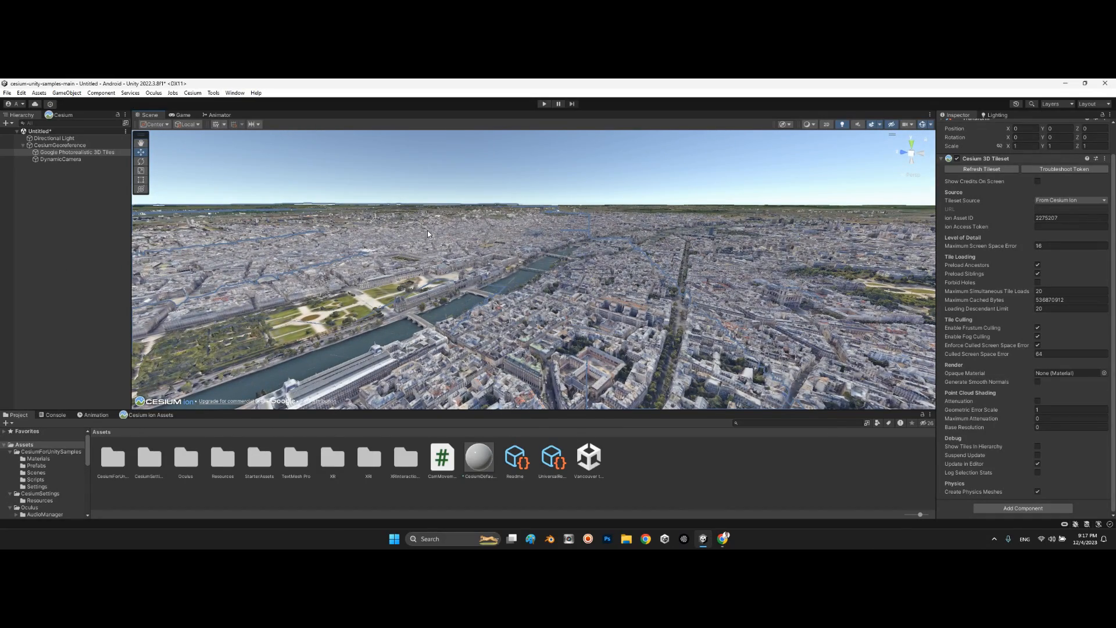
Set the Directional Light's color to orange-yellow FFBB00 and check its effect on the city in the Scene view
click(62, 229)
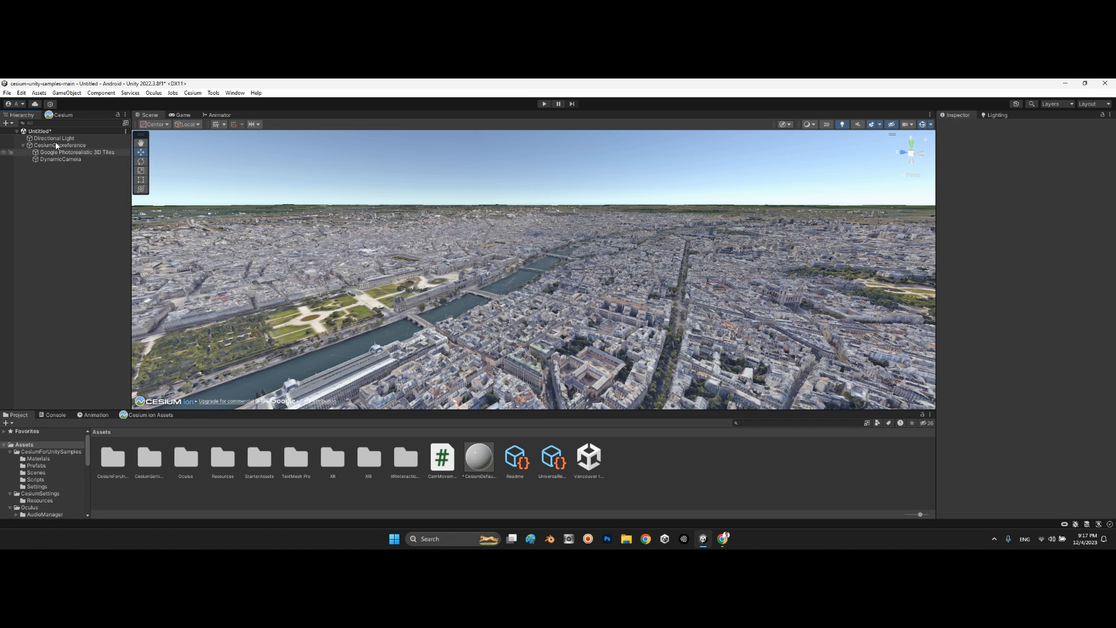
click(56, 138)
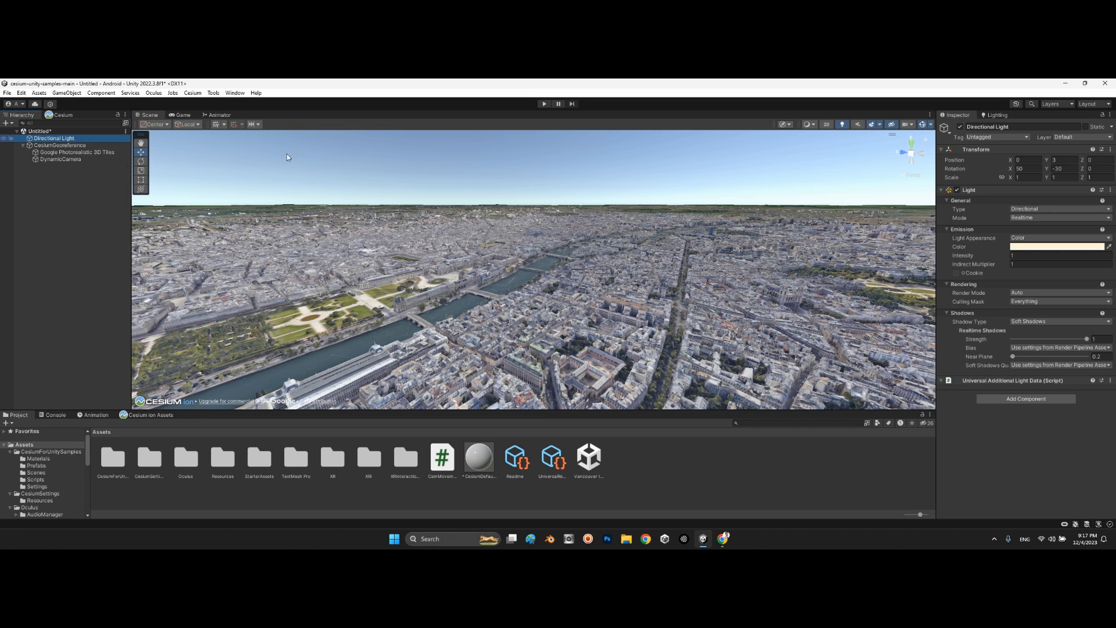
click(1057, 246)
mouse_move(1066, 303)
mouse_down()
mouse_move(1071, 321)
mouse_move(1051, 297)
mouse_move(1094, 283)
mouse_move(1077, 286)
mouse_move(1057, 382)
mouse_move(1045, 327)
mouse_move(1091, 279)
mouse_up()
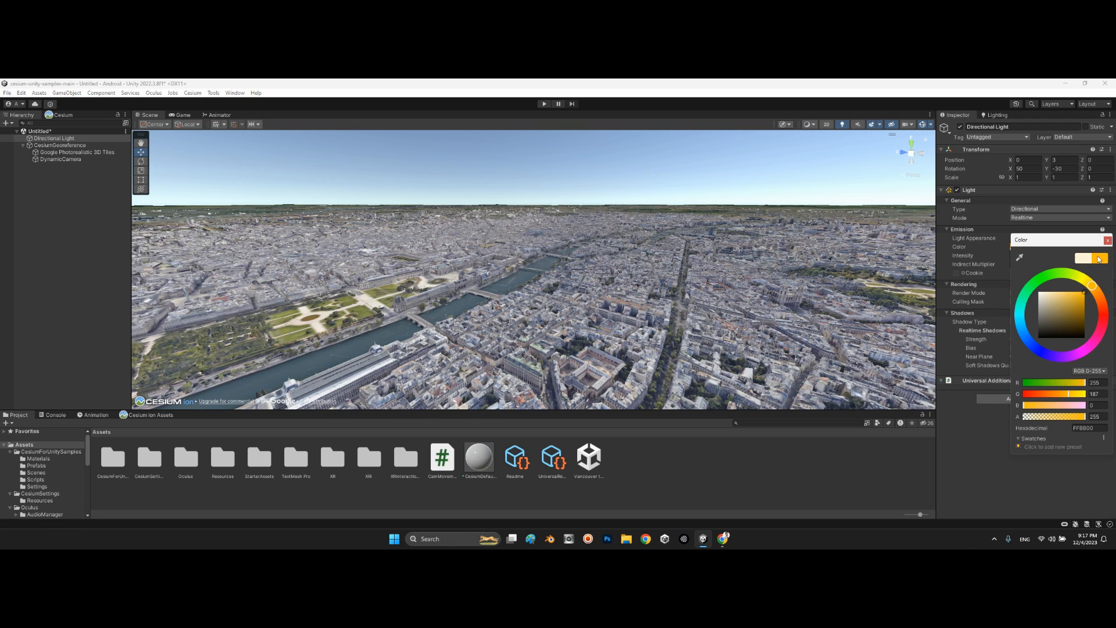
click(1108, 240)
right_drag(678, 246, 596, 258)
key(w)
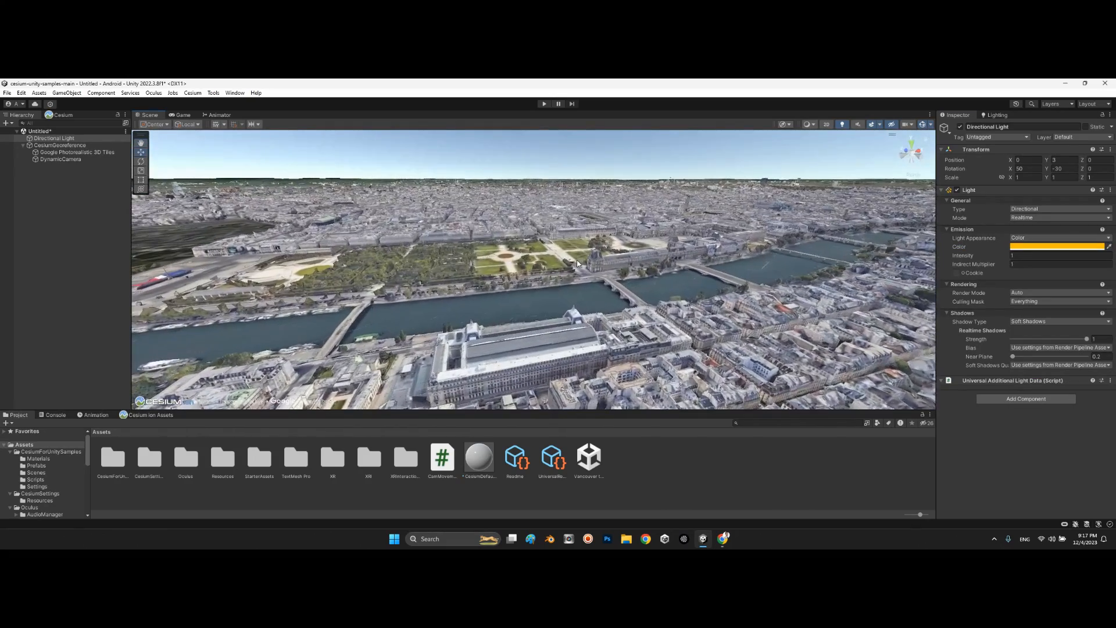
Select the Google Photorealistic 3D Tiles object
click(66, 240)
click(76, 153)
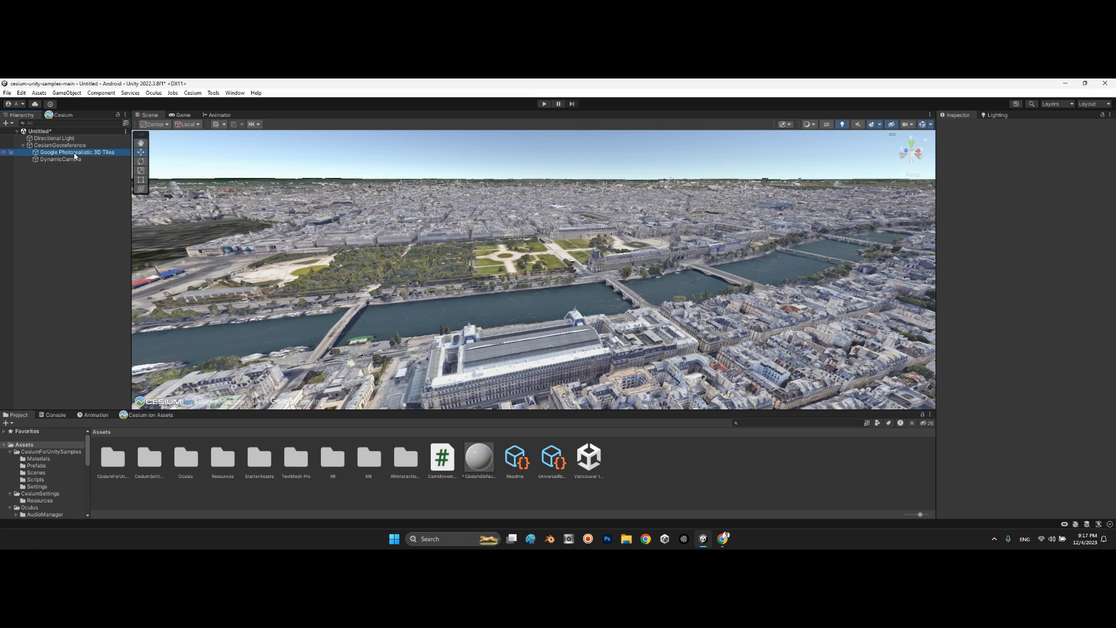